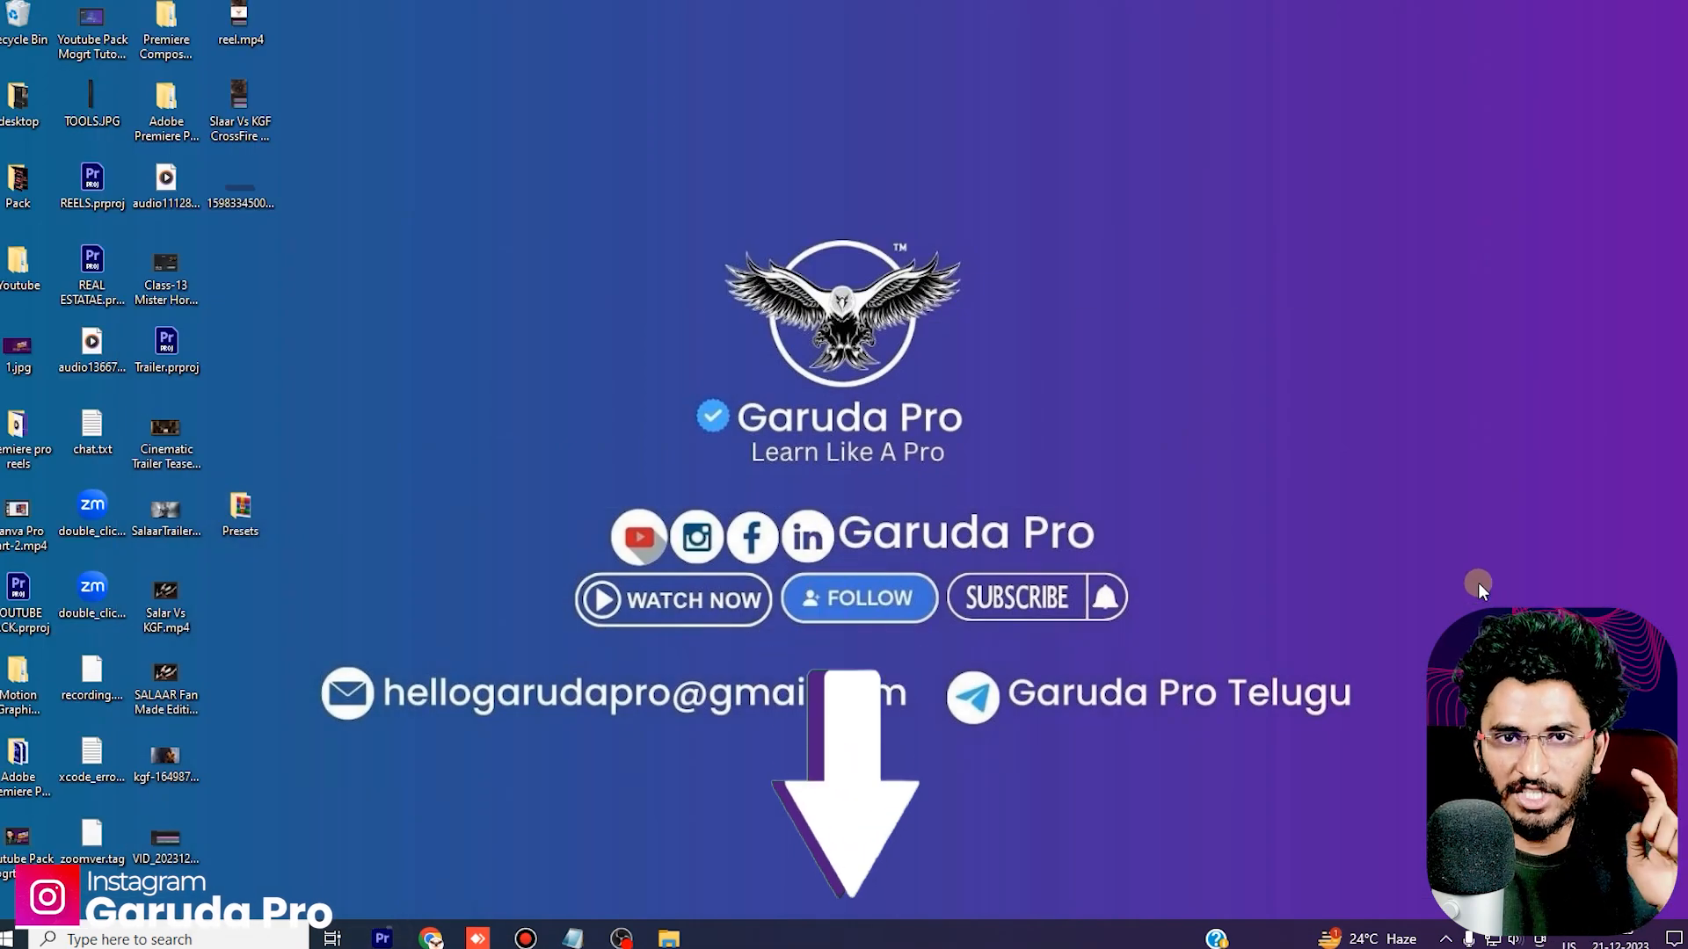
# - Extract Motion Preset.rar in place inside the desktop's Presets folder and minimize the folder window
pyautogui.doubleClick(240, 510)
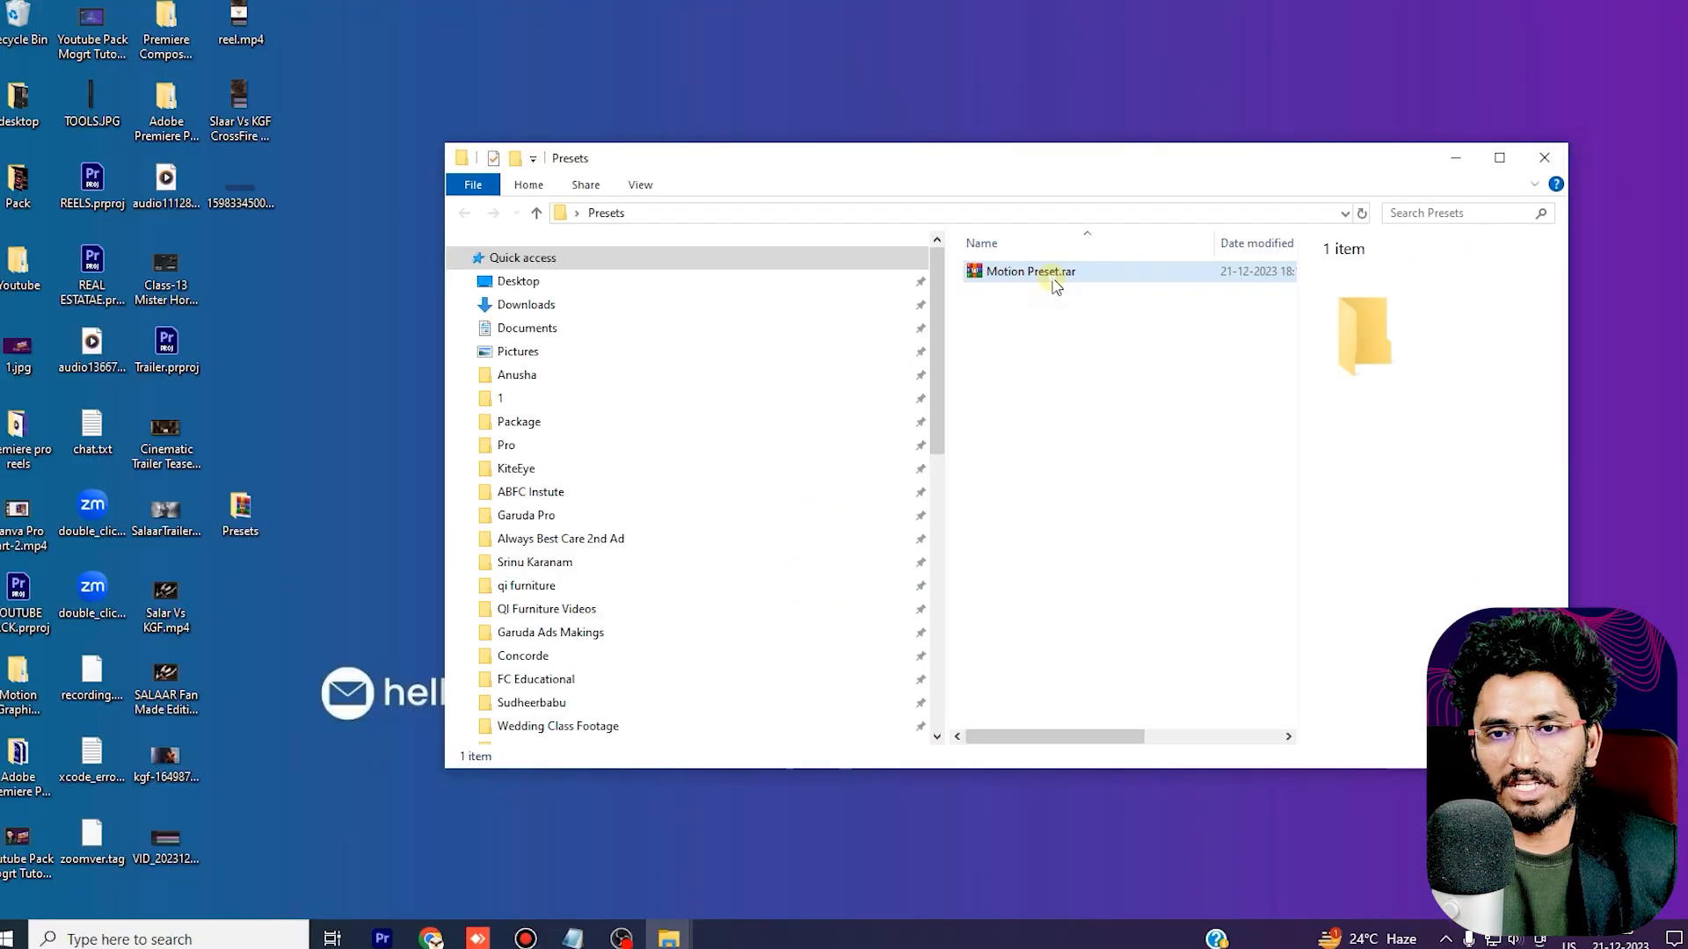
pyautogui.click(1055, 280)
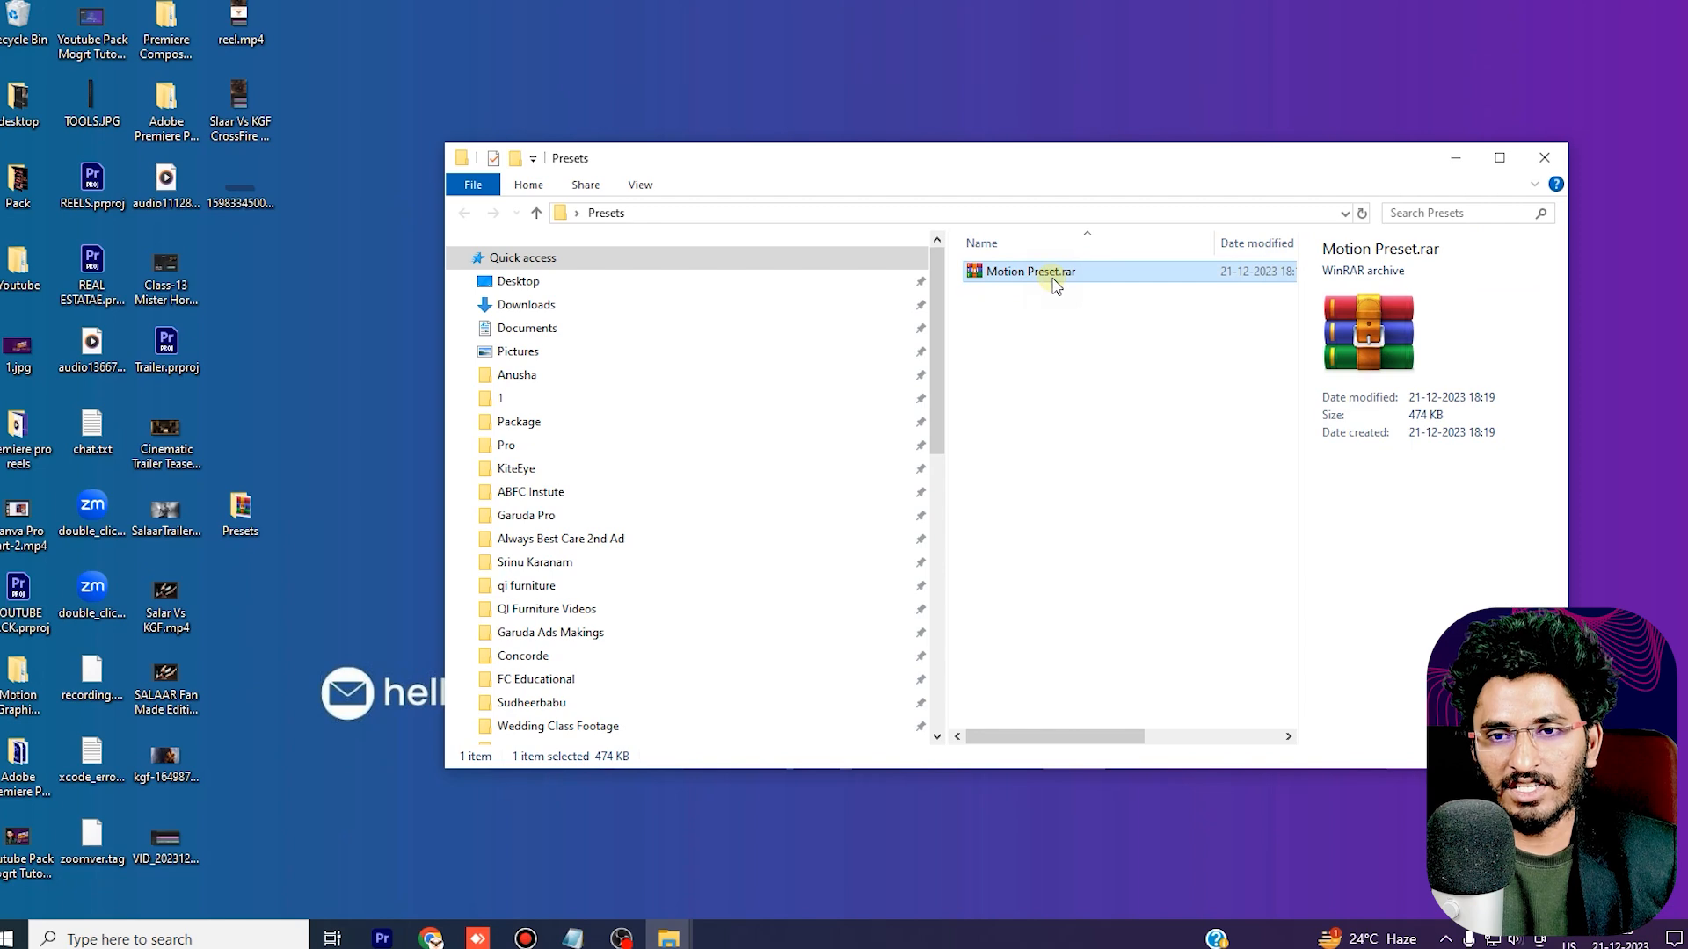
pyautogui.rightClick(1055, 279)
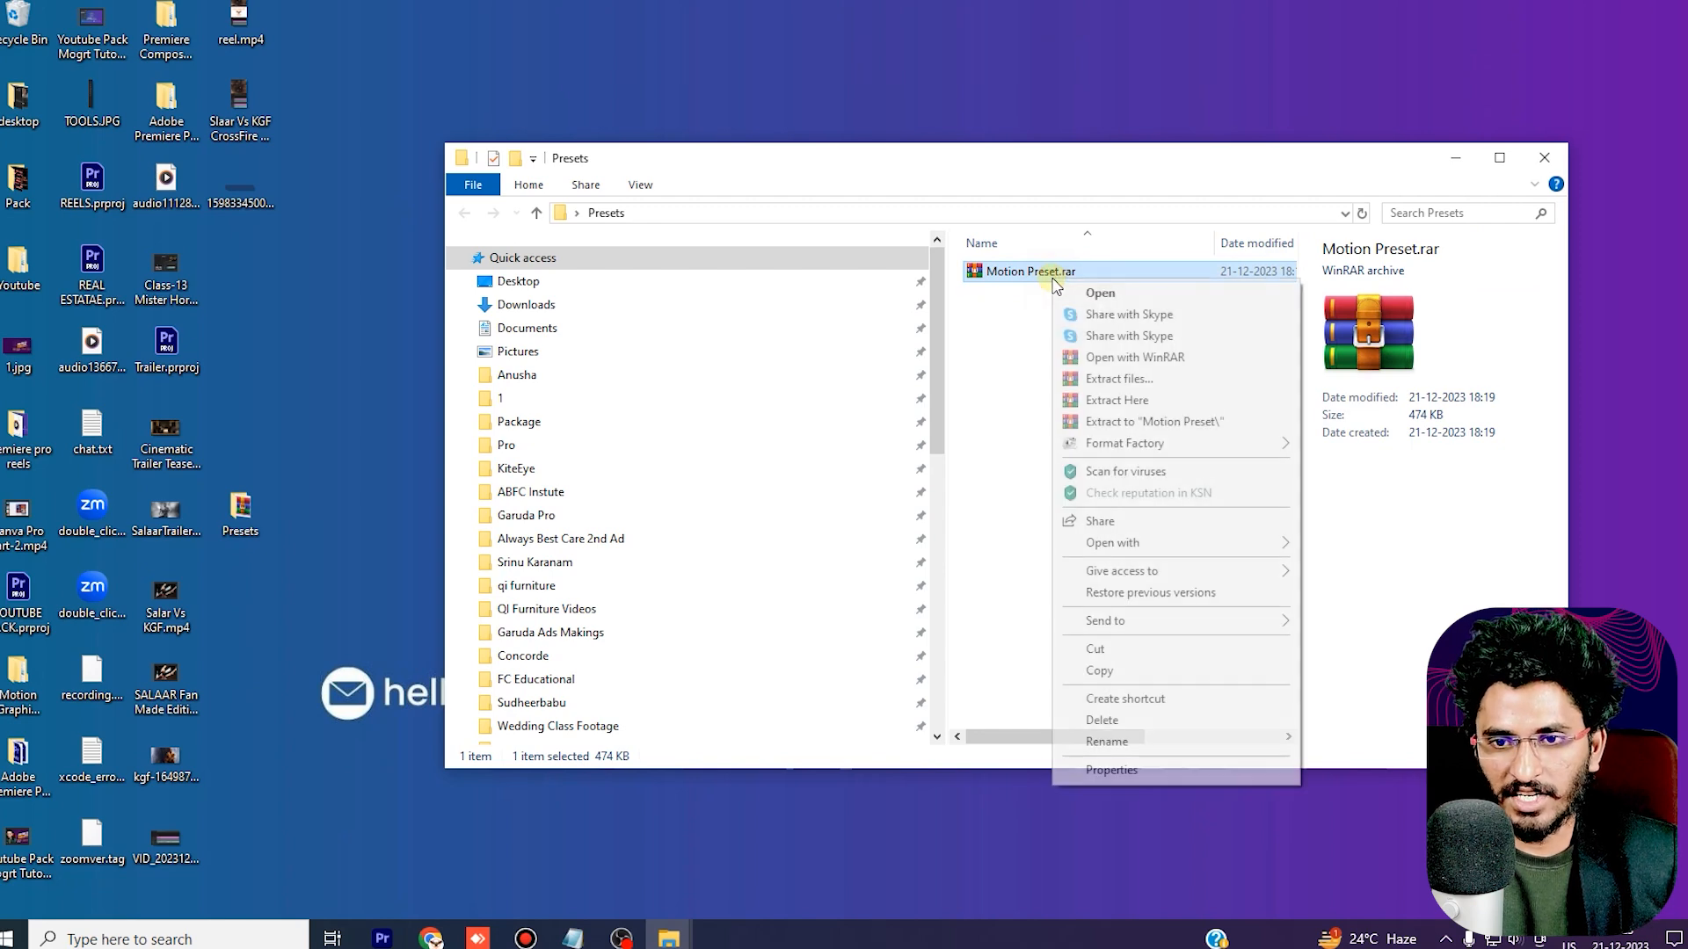
pyautogui.click(1126, 403)
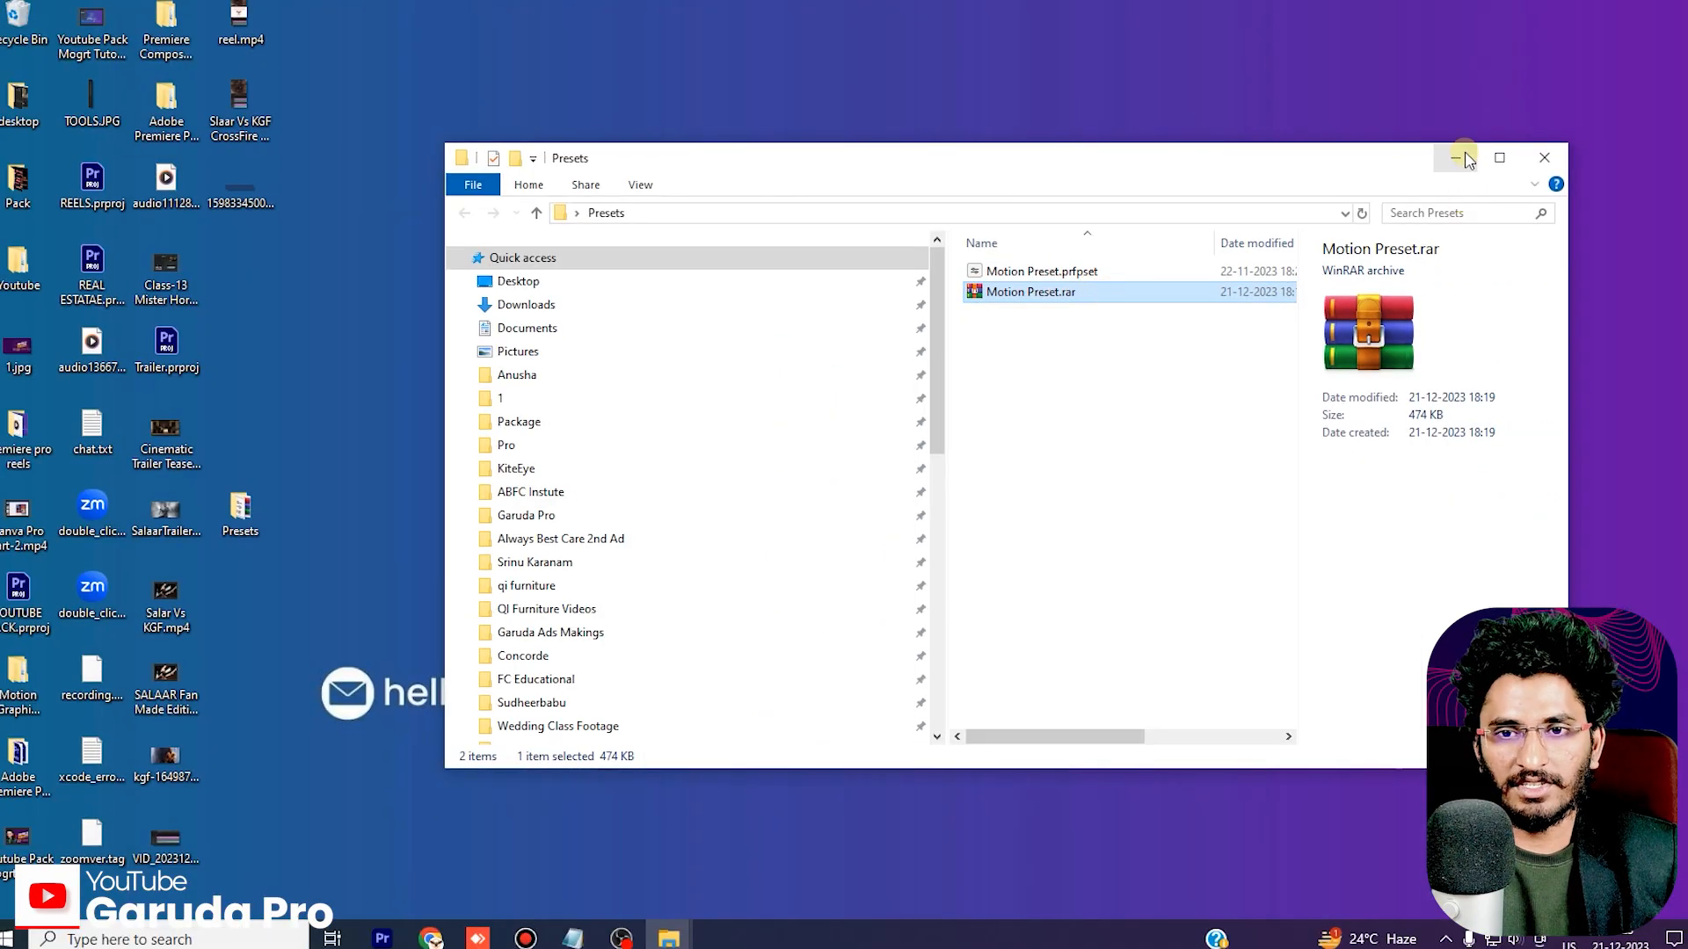
pyautogui.click(1462, 159)
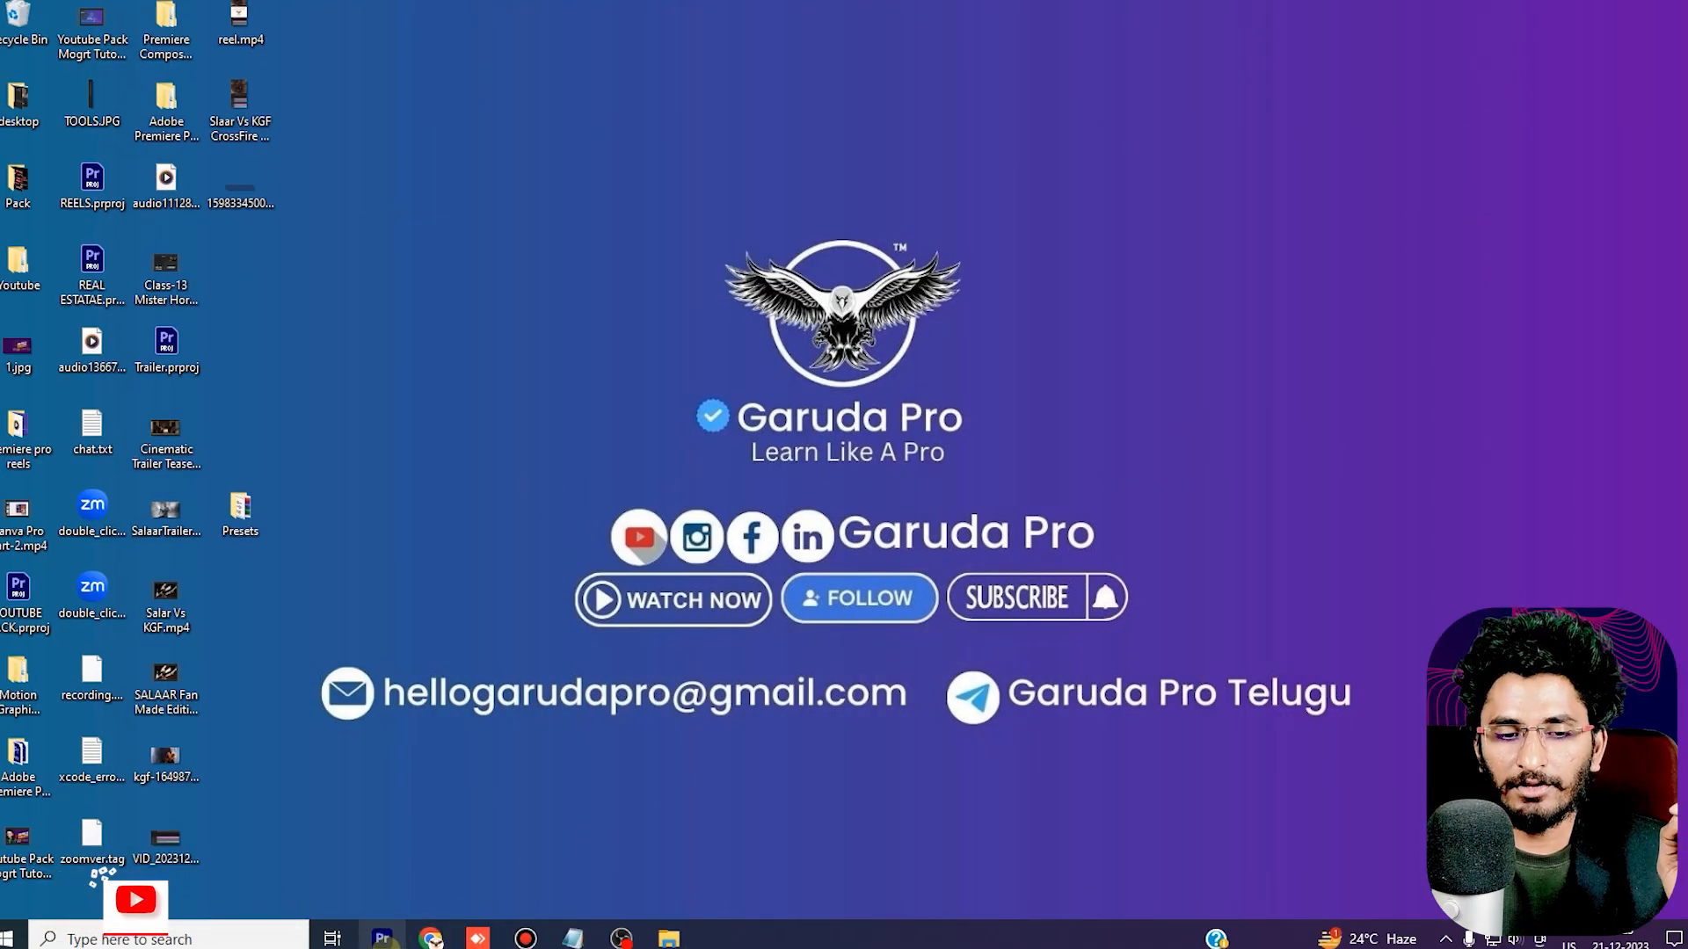
# - Switch to Premiere Pro, bring up the Effects library and clear its search text
pyautogui.click(397, 941)
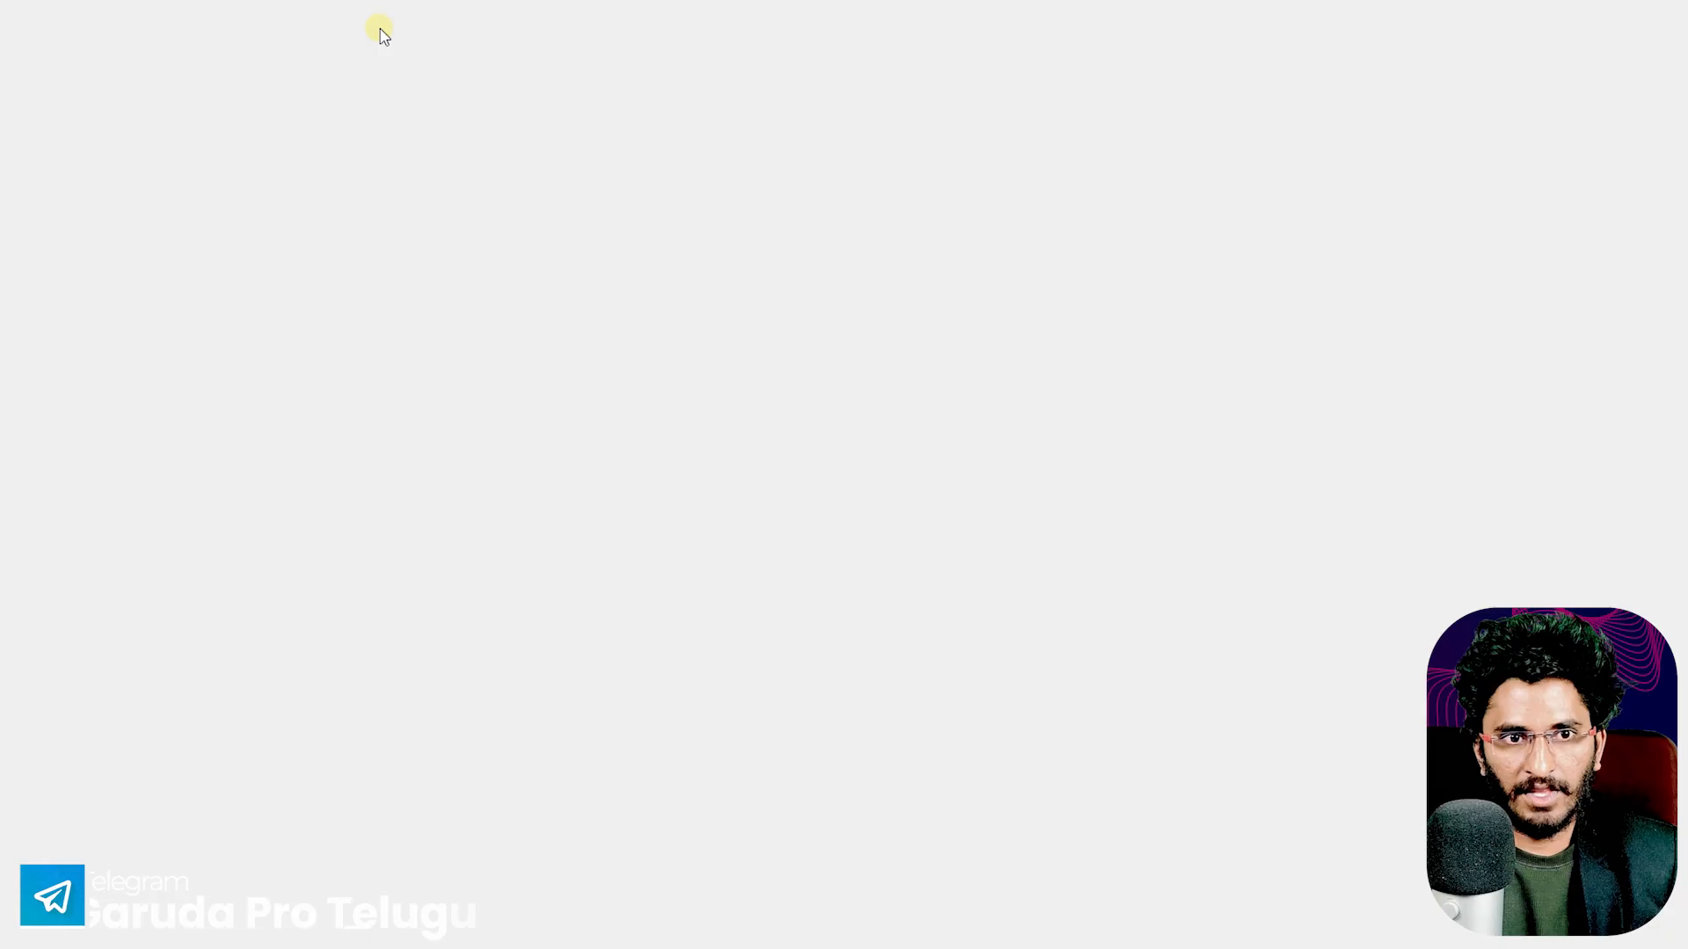
pyautogui.click(375, 23)
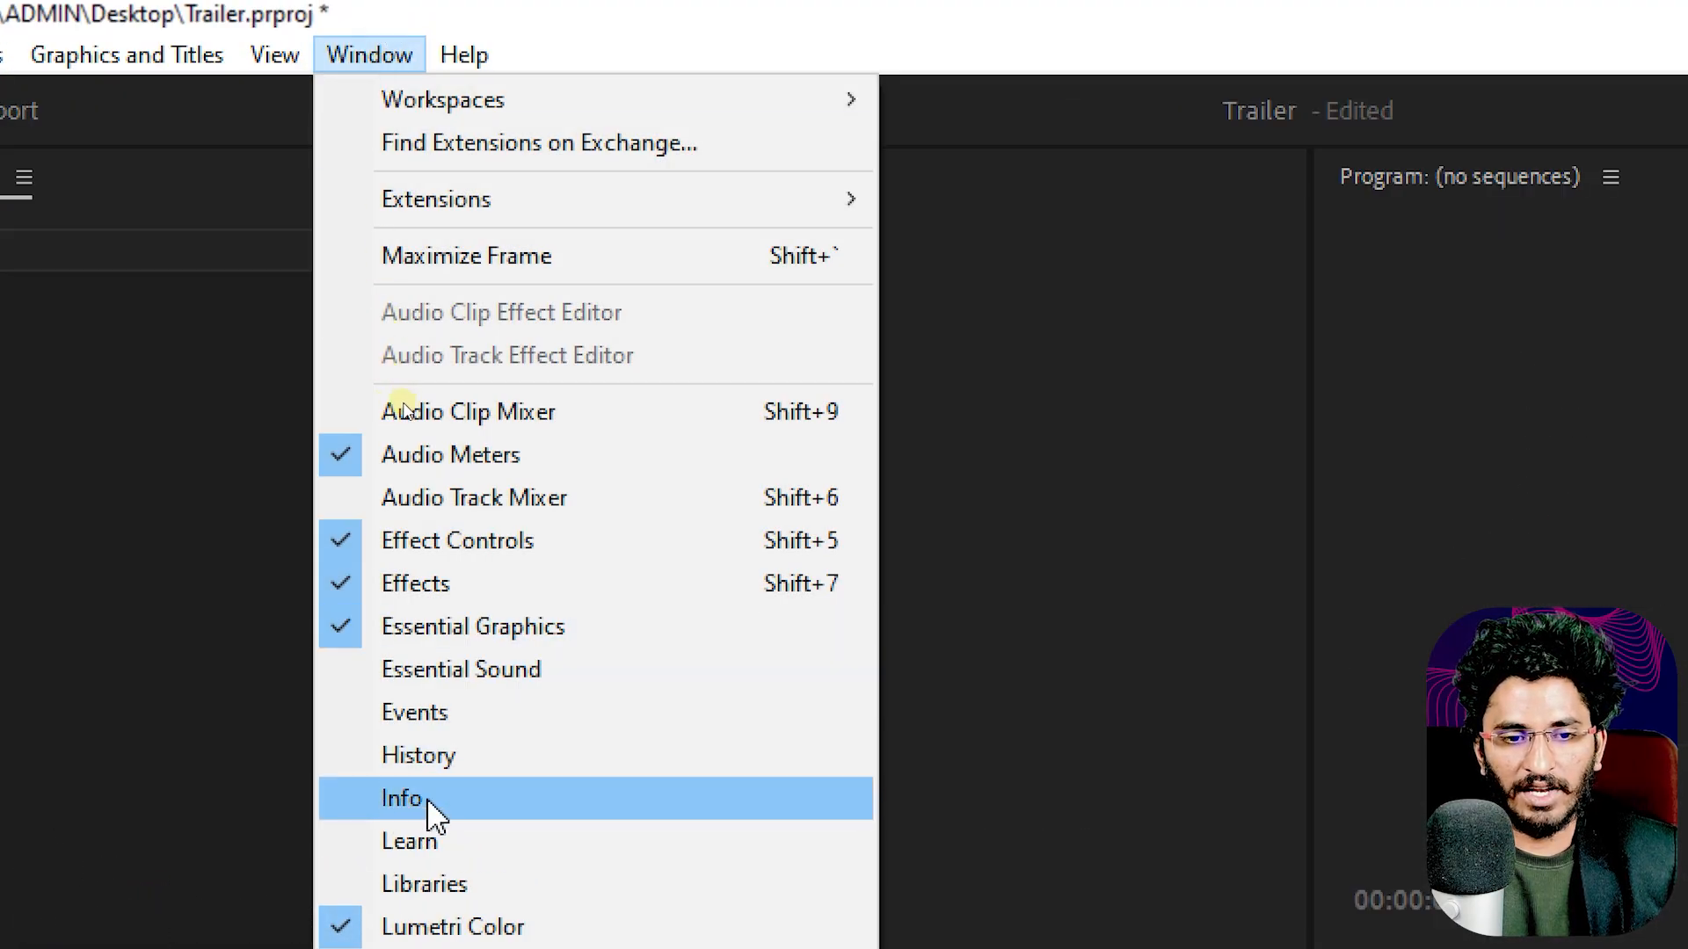
pyautogui.click(443, 583)
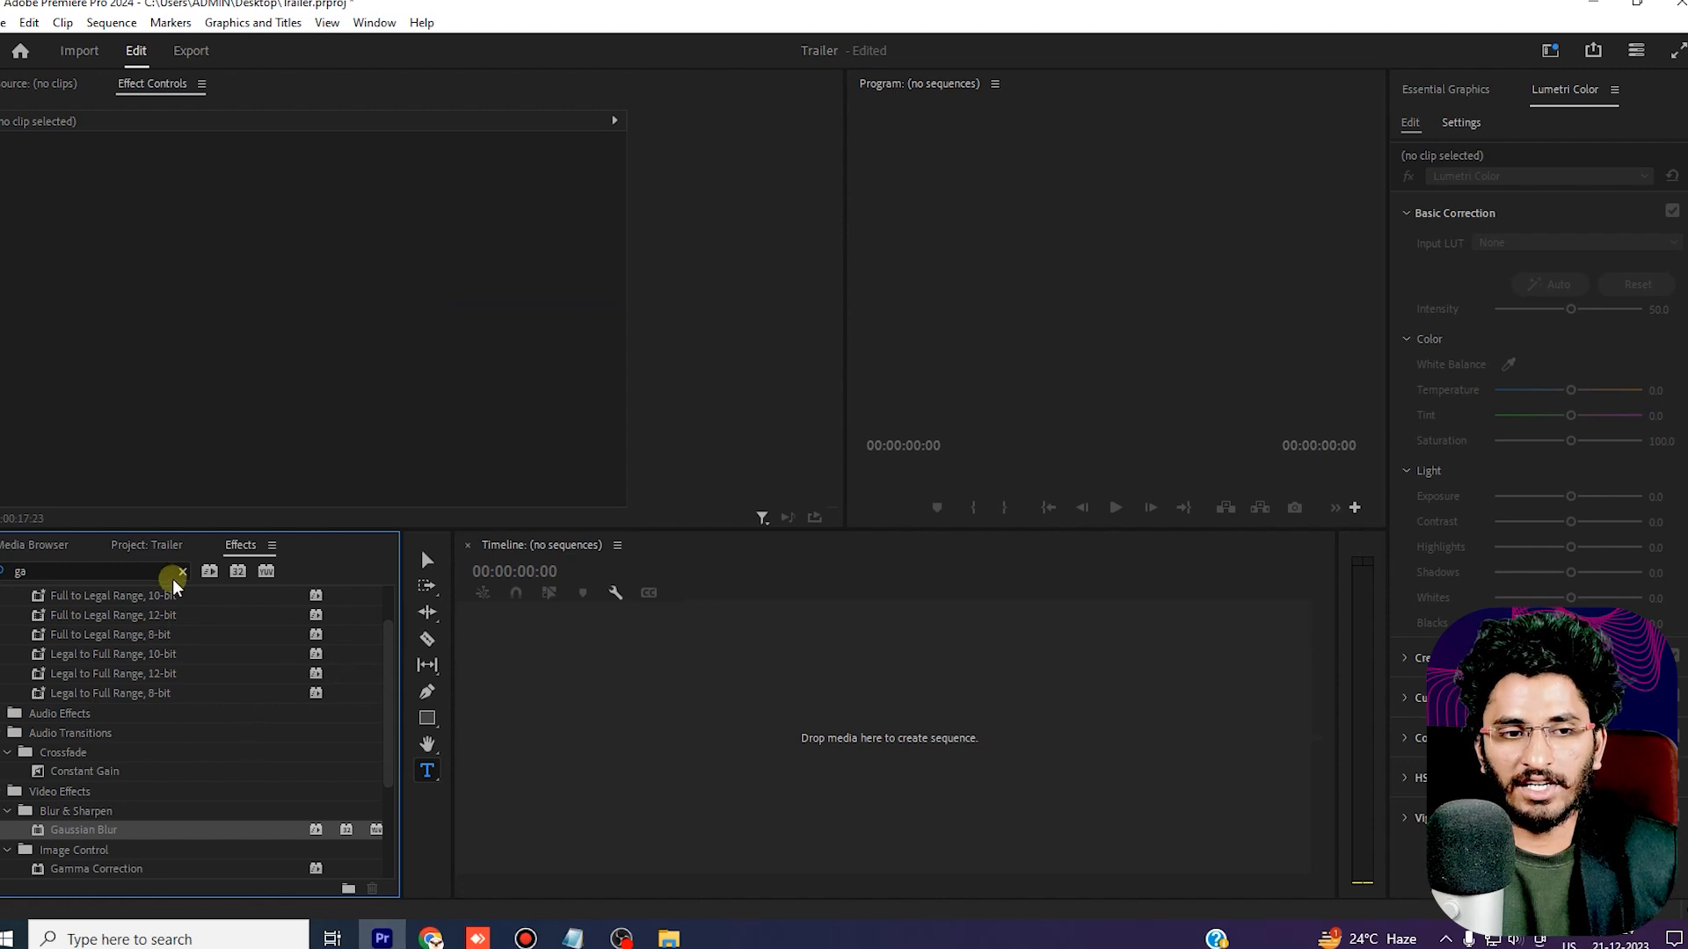
pyautogui.click(183, 572)
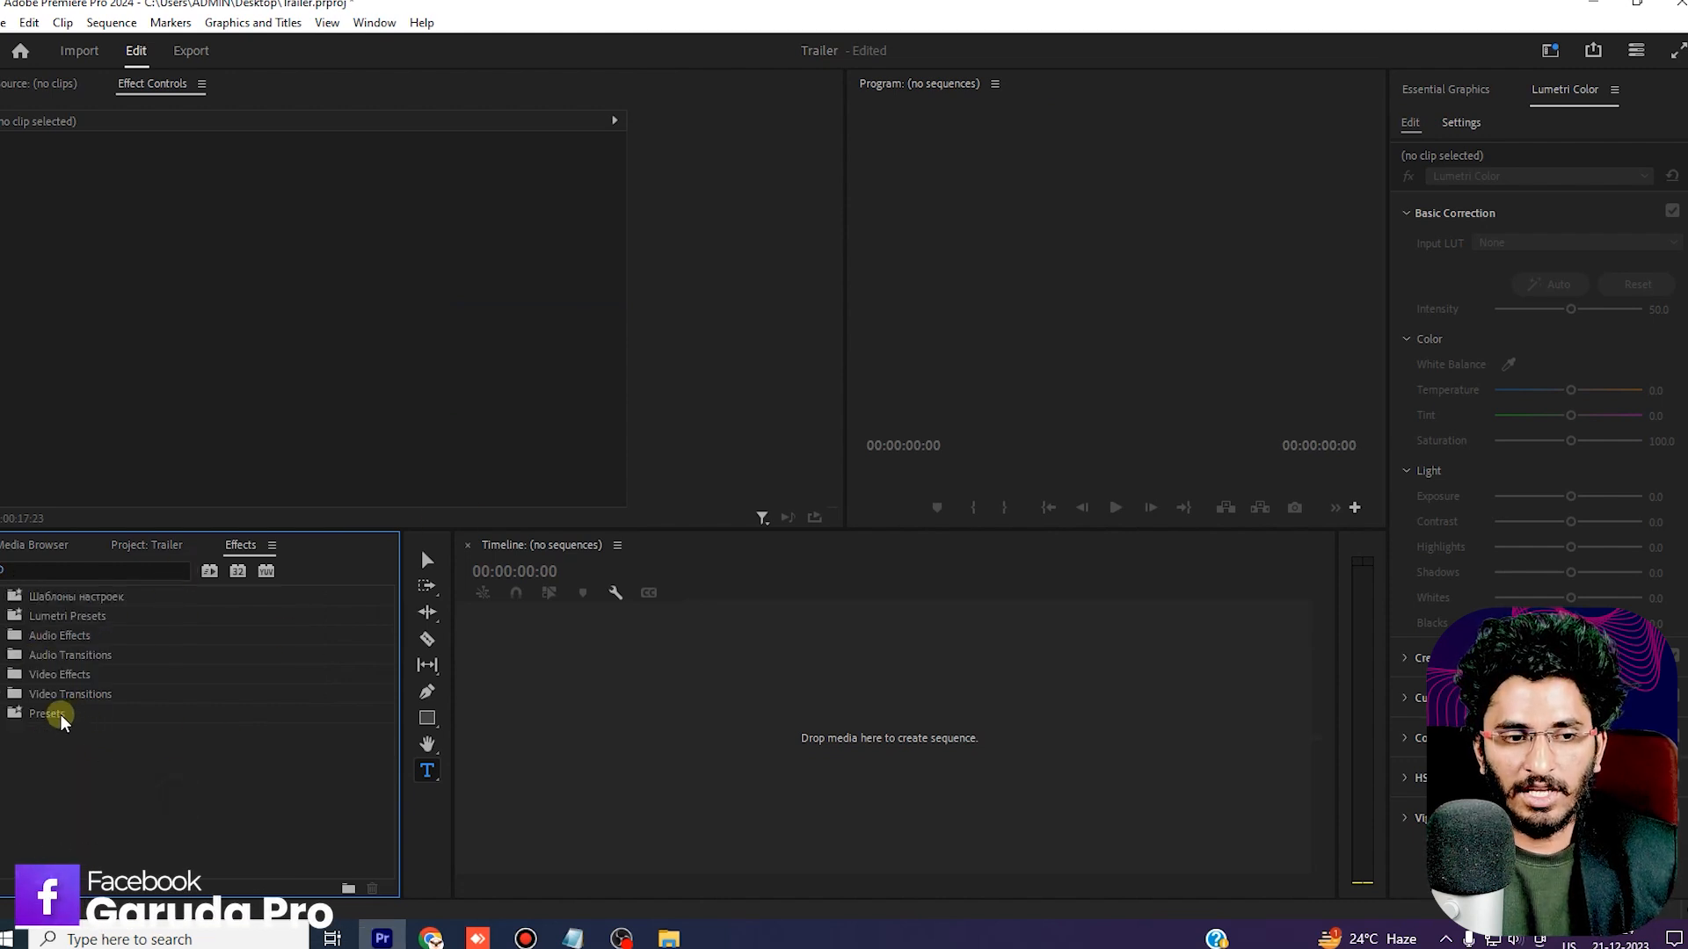
# - Import Motion Preset.prfpset from the desktop's Presets folder into the Presets bin of the effects library
pyautogui.click(60, 715)
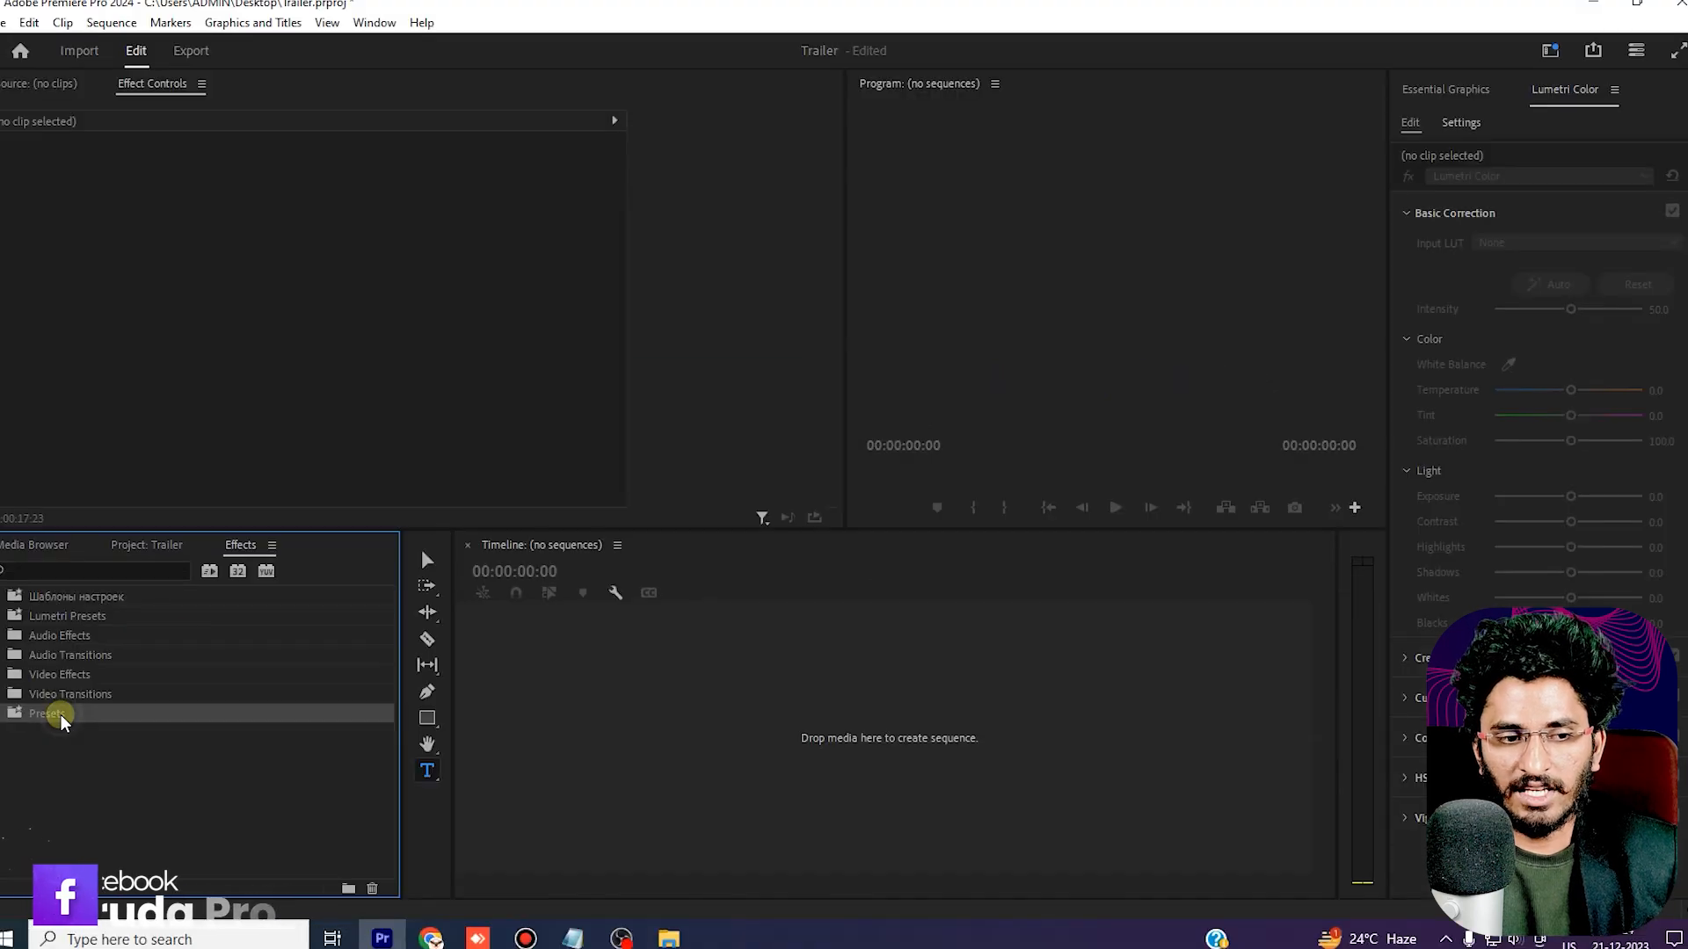
pyautogui.rightClick(61, 715)
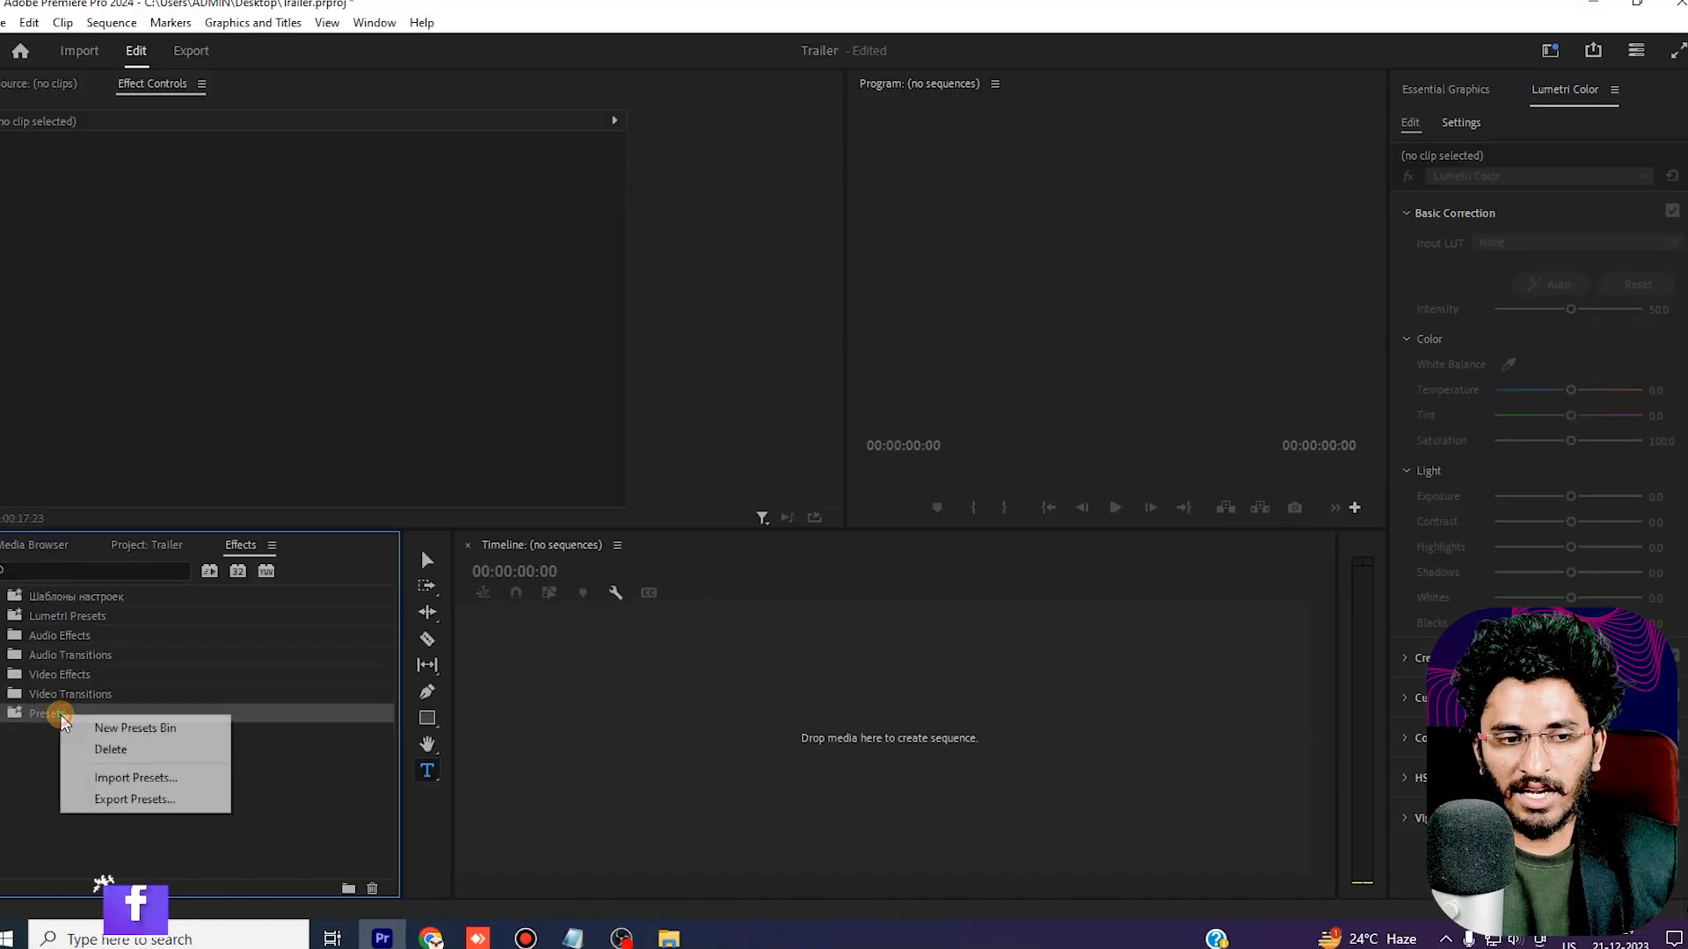
pyautogui.click(137, 777)
pyautogui.scroll(2, 129, 319)
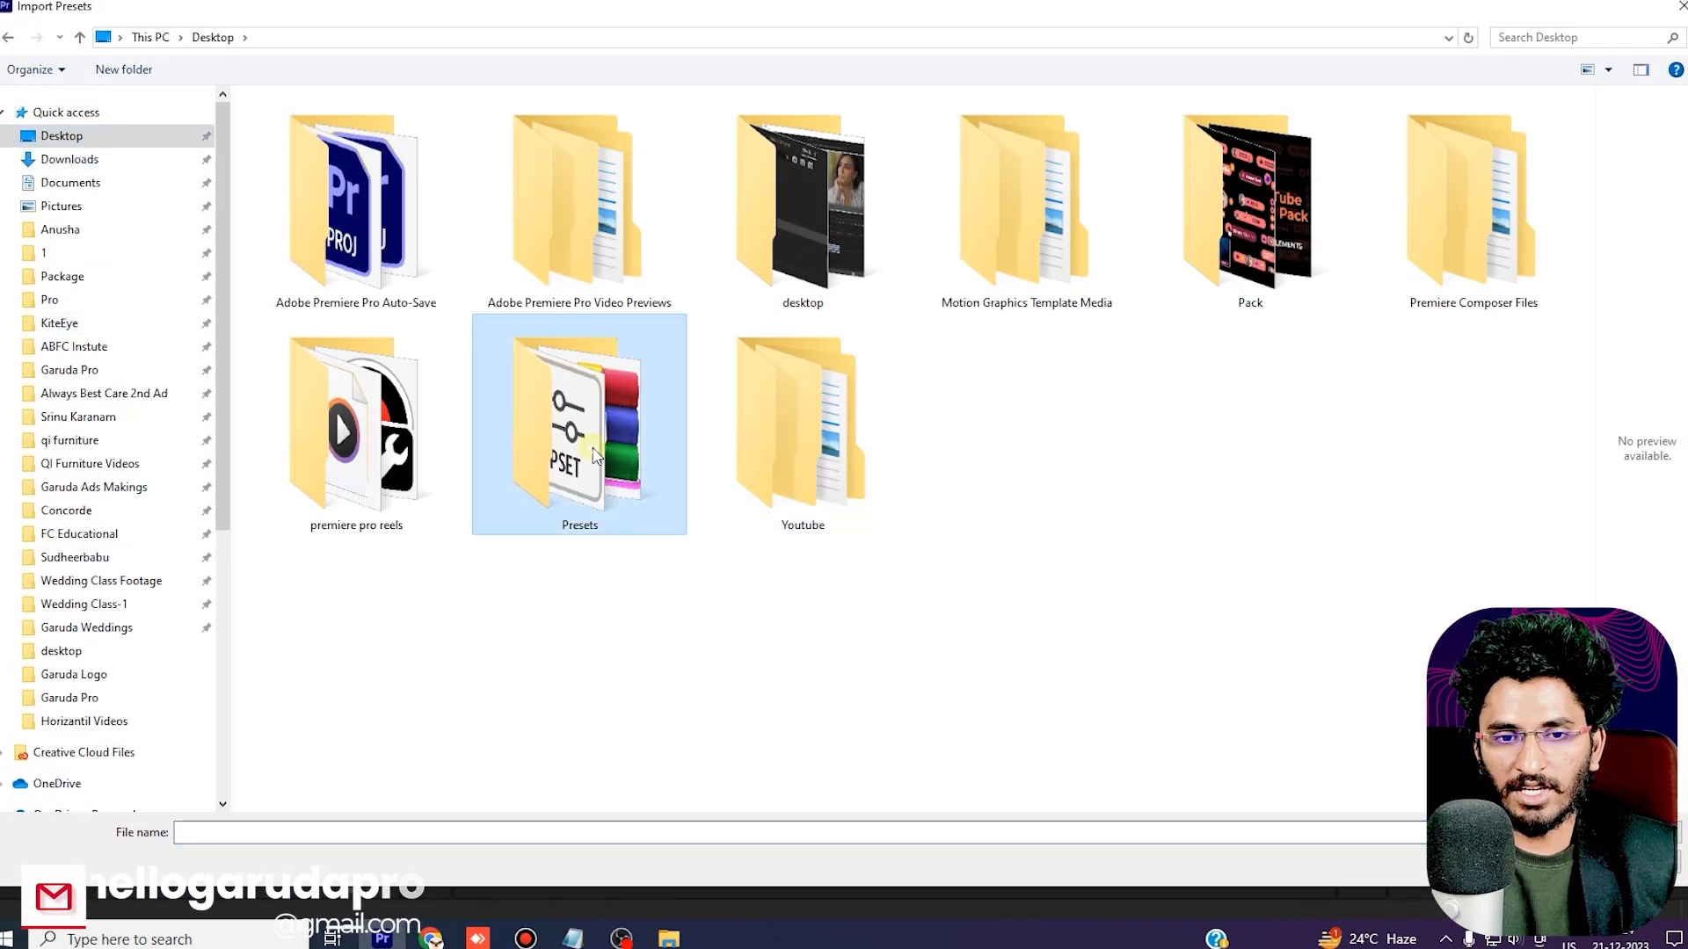
pyautogui.doubleClick(677, 461)
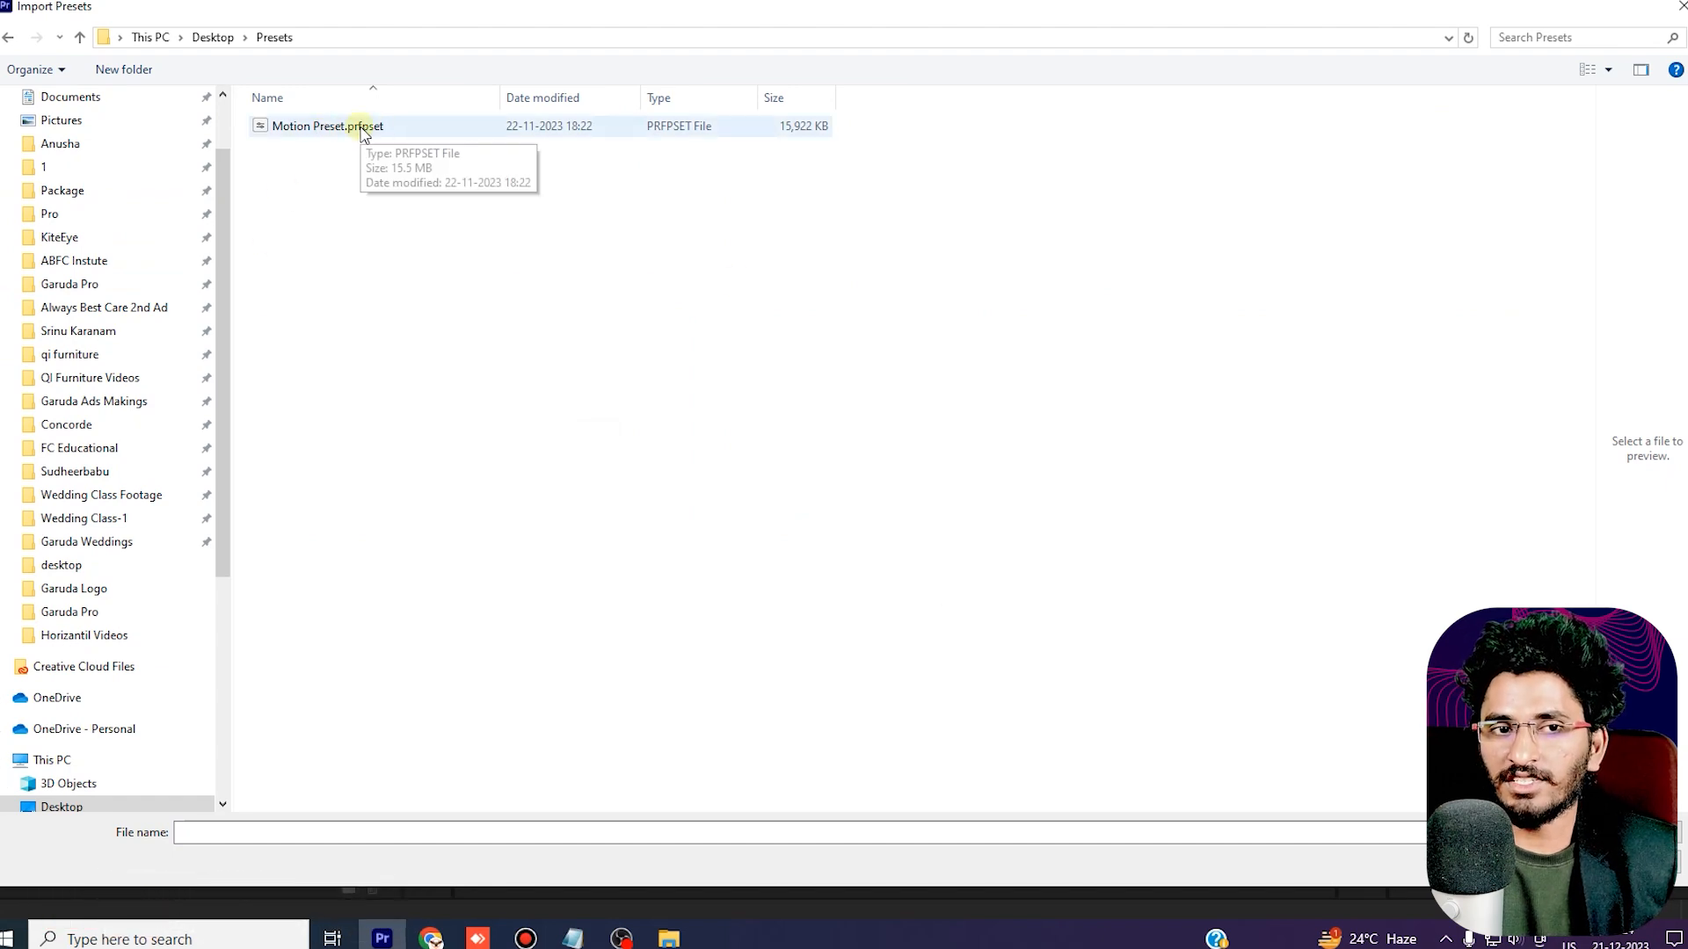
pyautogui.click(330, 132)
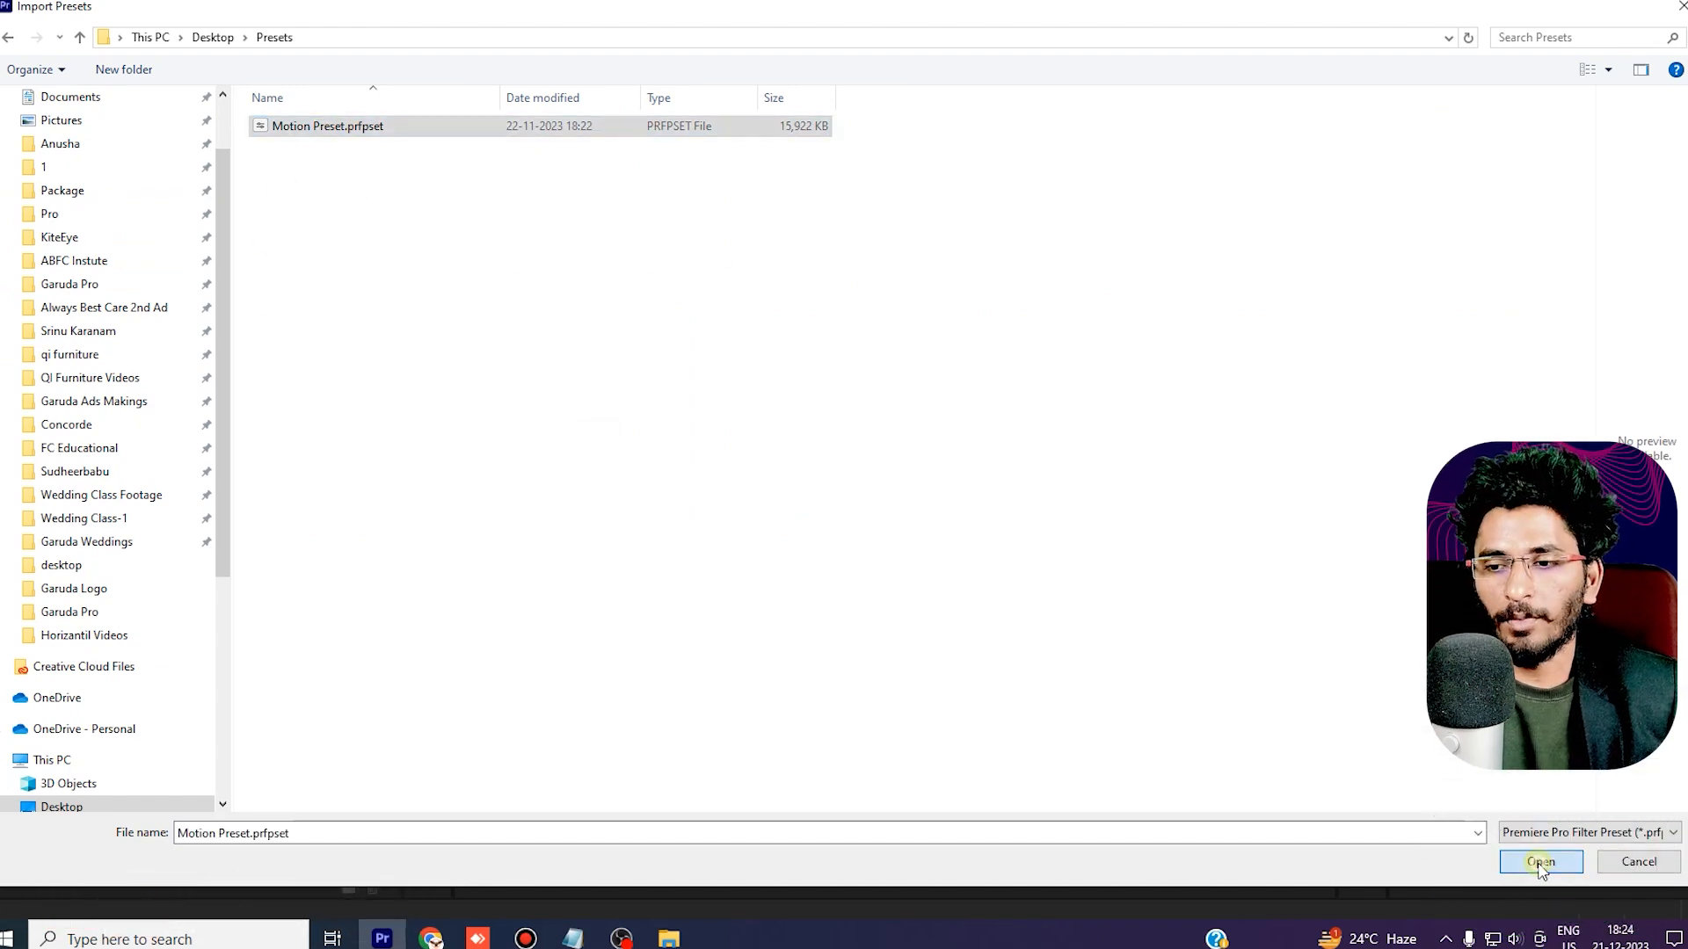
pyautogui.click(1538, 862)
# - Look through the Presets bin for the imported Motion Presets folder
pyautogui.click(29, 728)
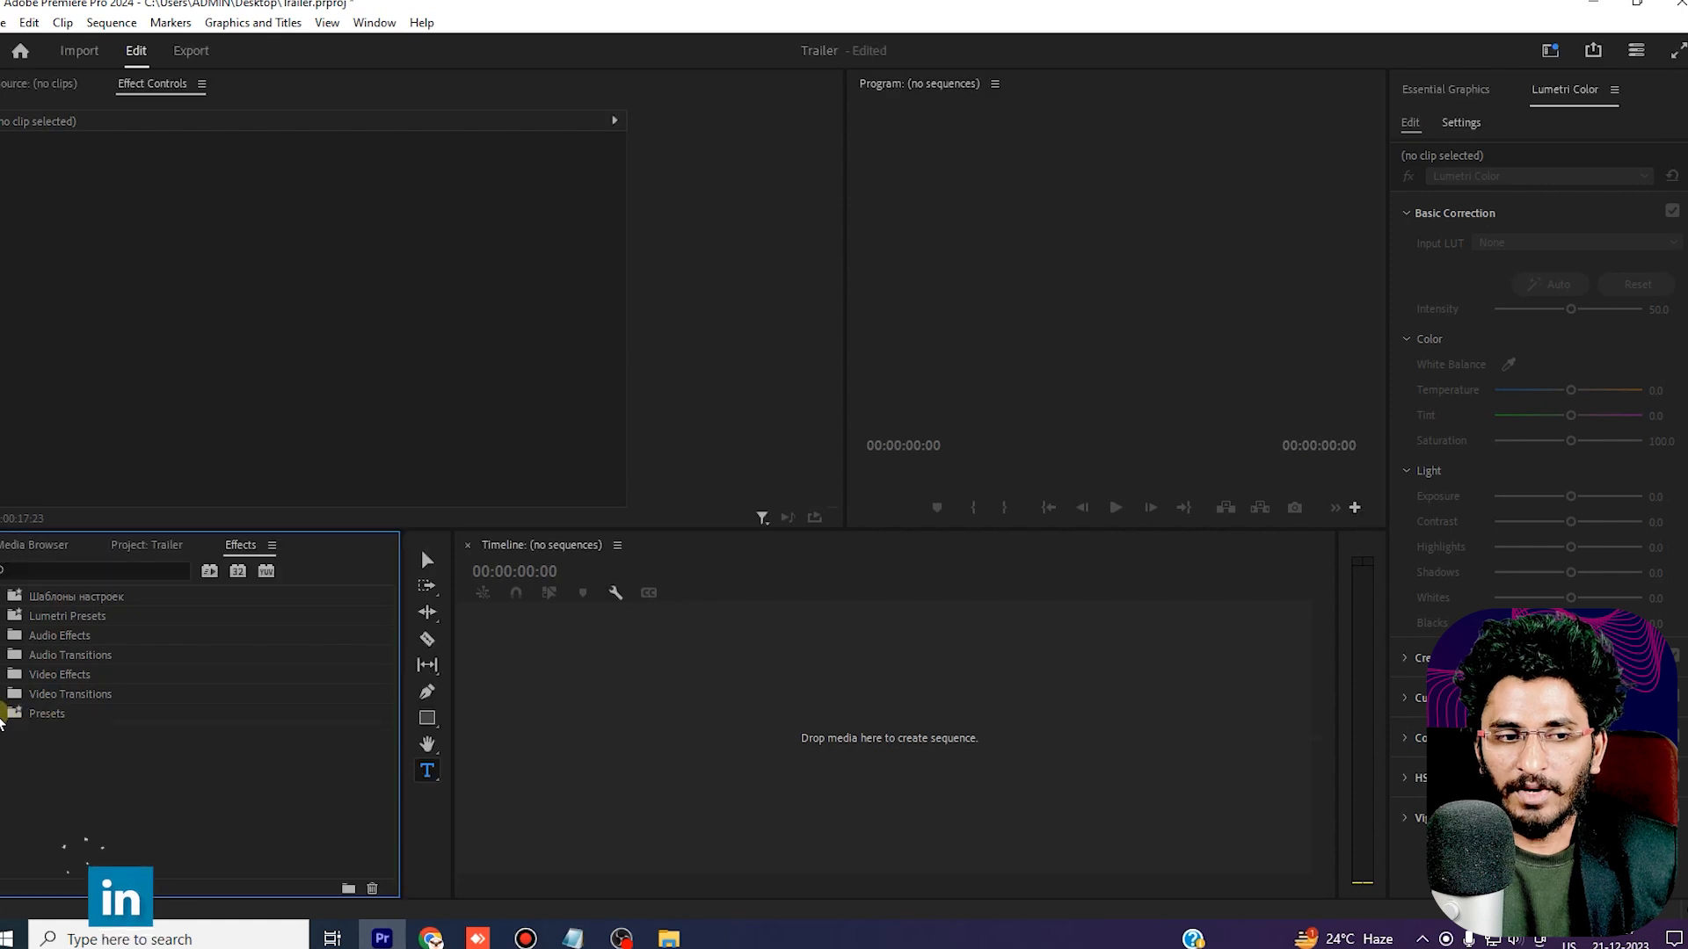
pyautogui.click(3, 715)
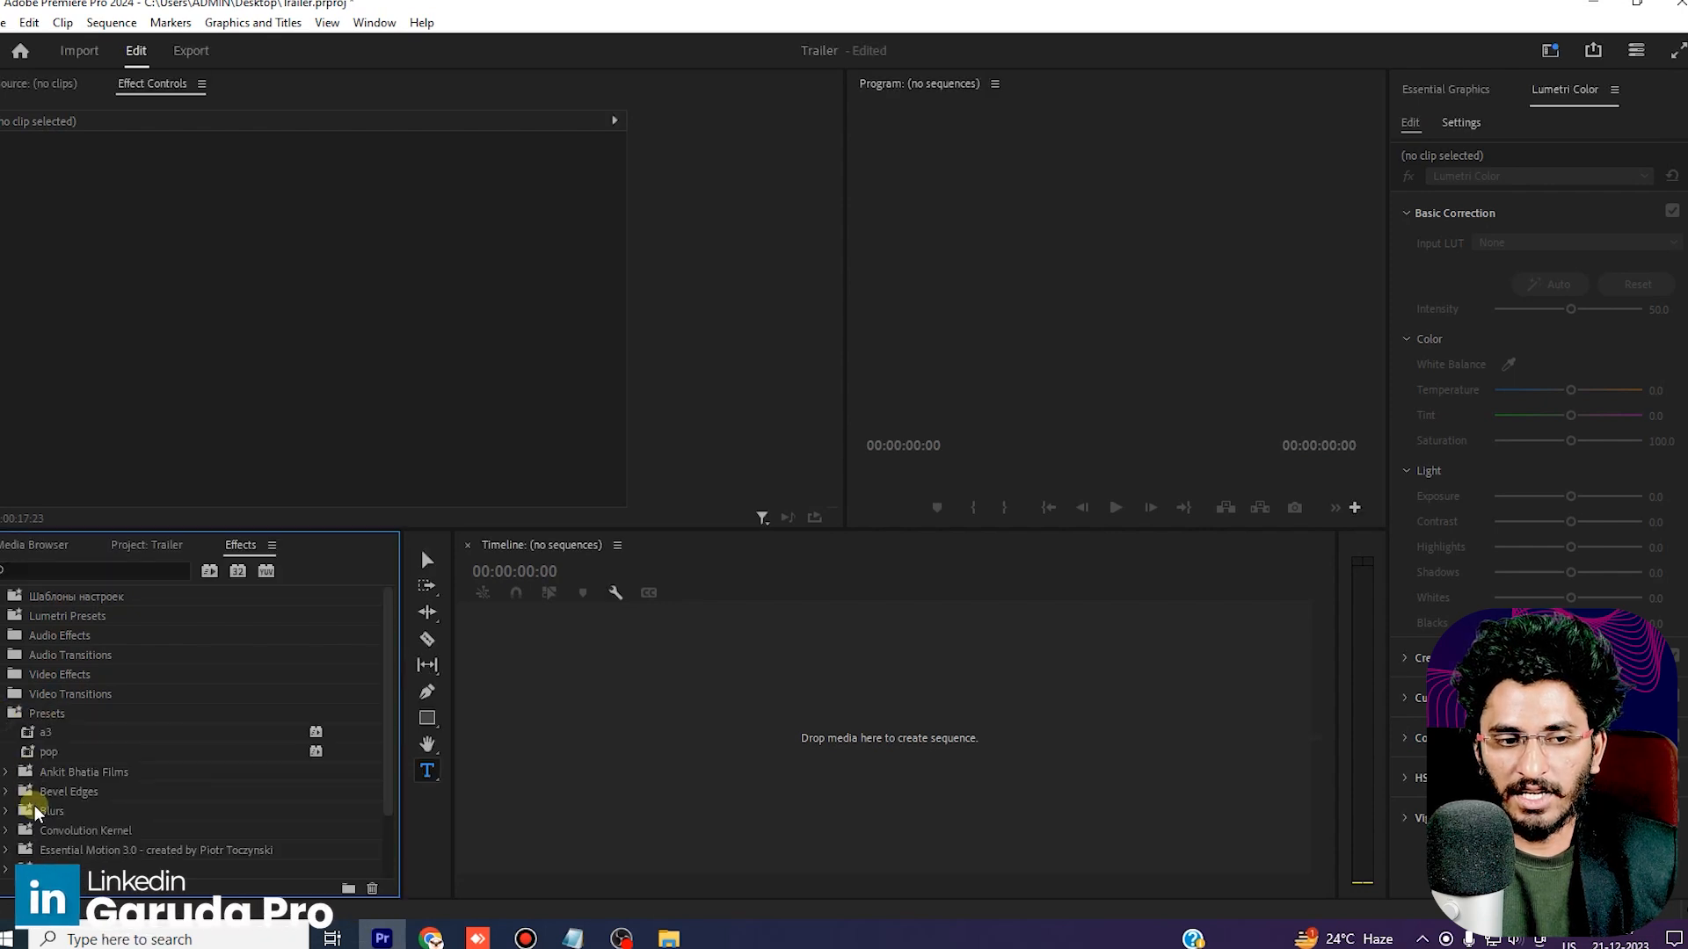
pyautogui.scroll(-2, 44, 818)
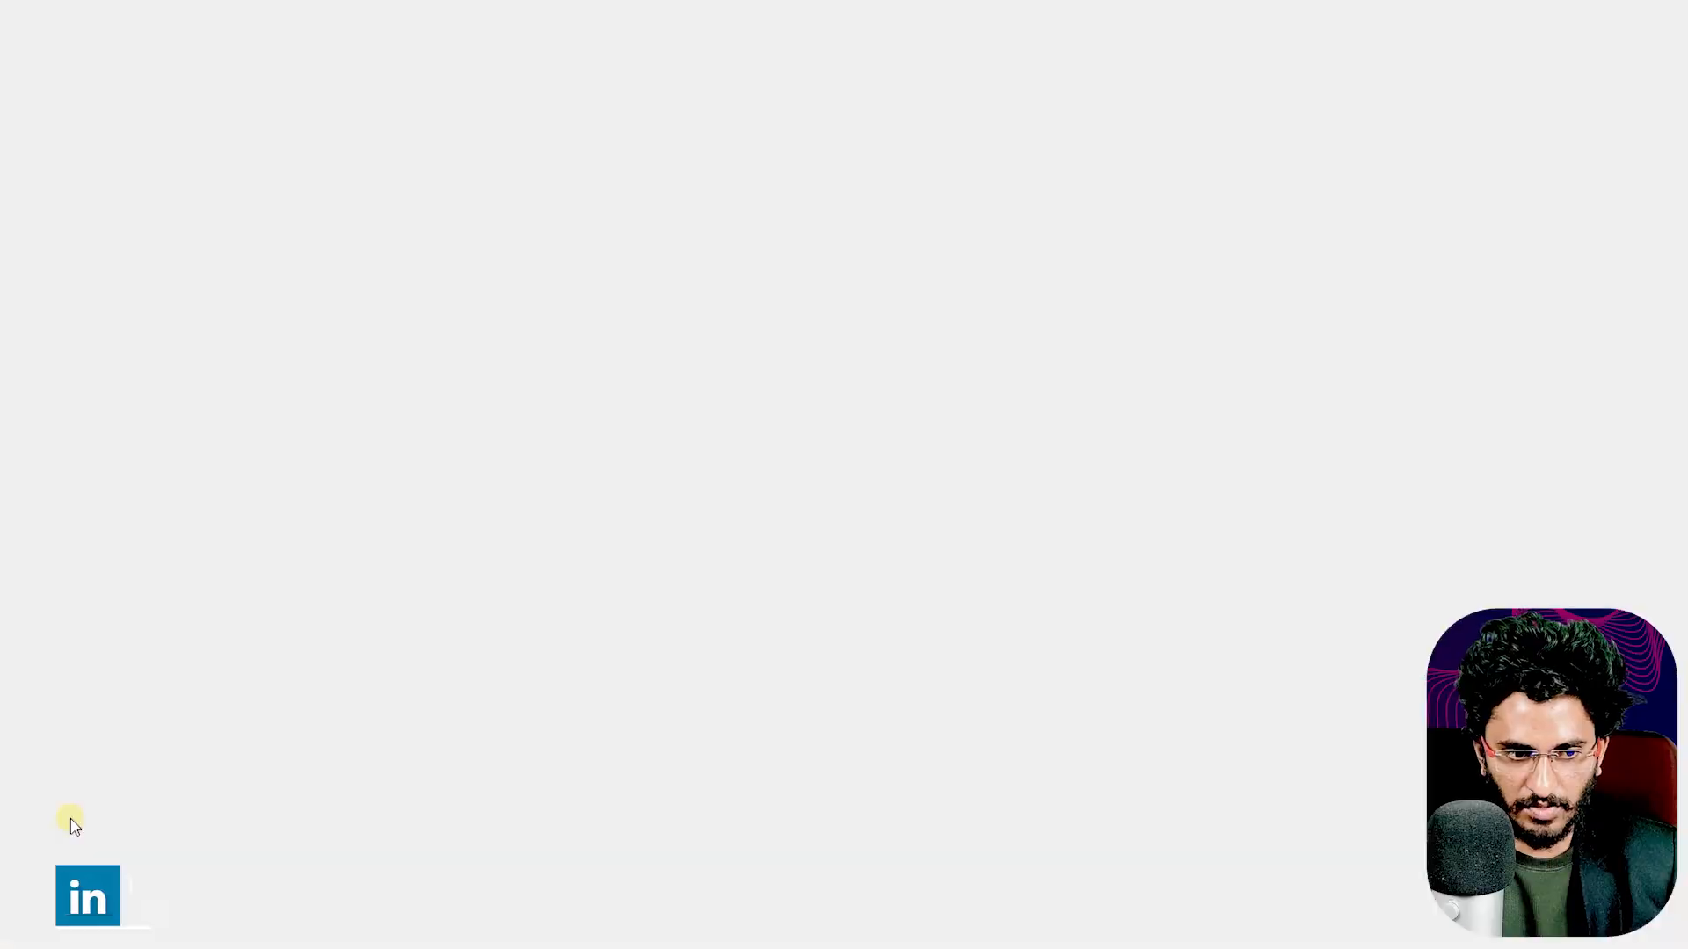
pyautogui.click(73, 814)
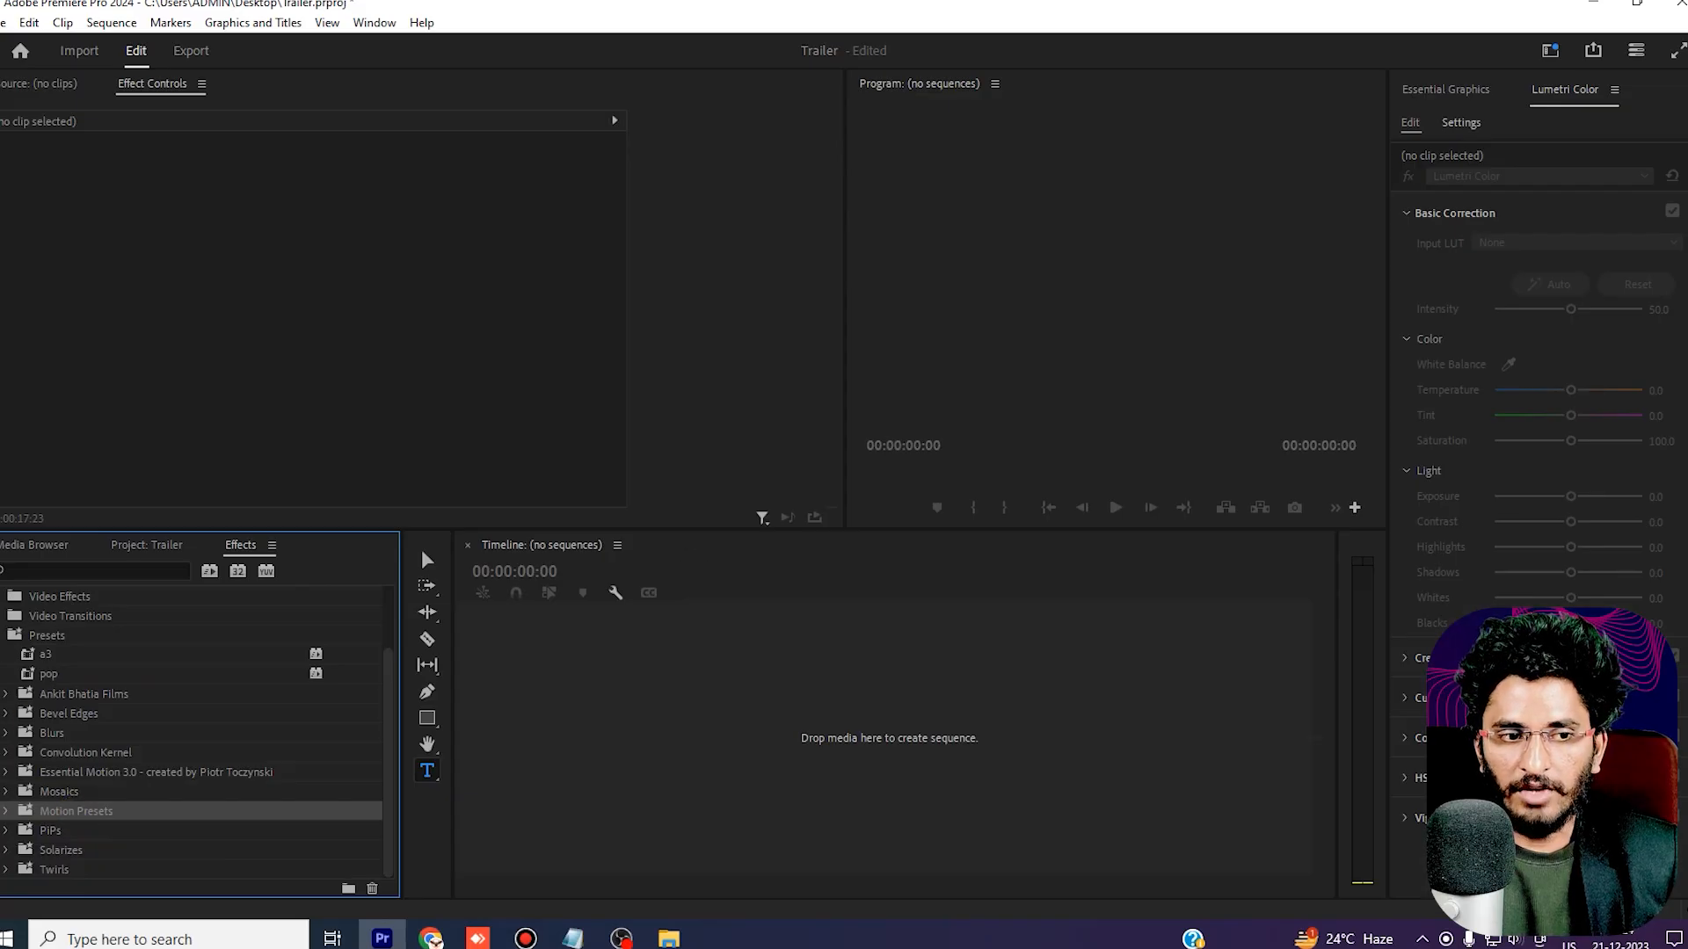
pyautogui.click(4, 635)
# - Create a new sequence in the project from the HD 1080p 25 fps preset with a 1920 × 1080 frame size
pyautogui.click(19, 555)
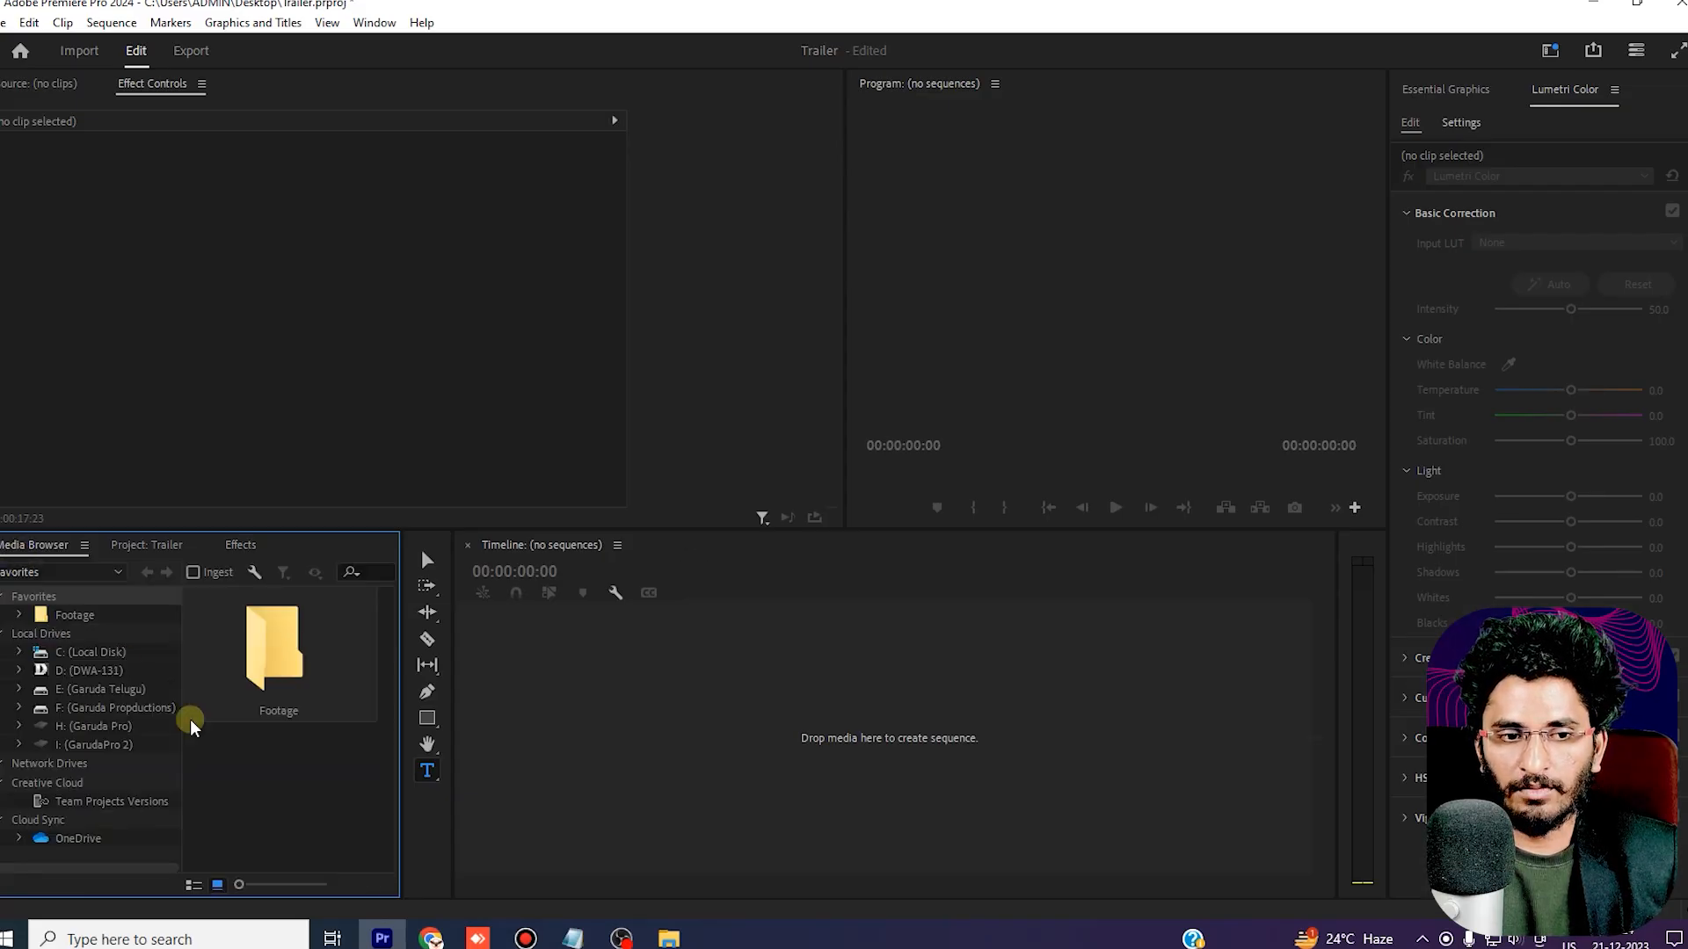
pyautogui.click(145, 544)
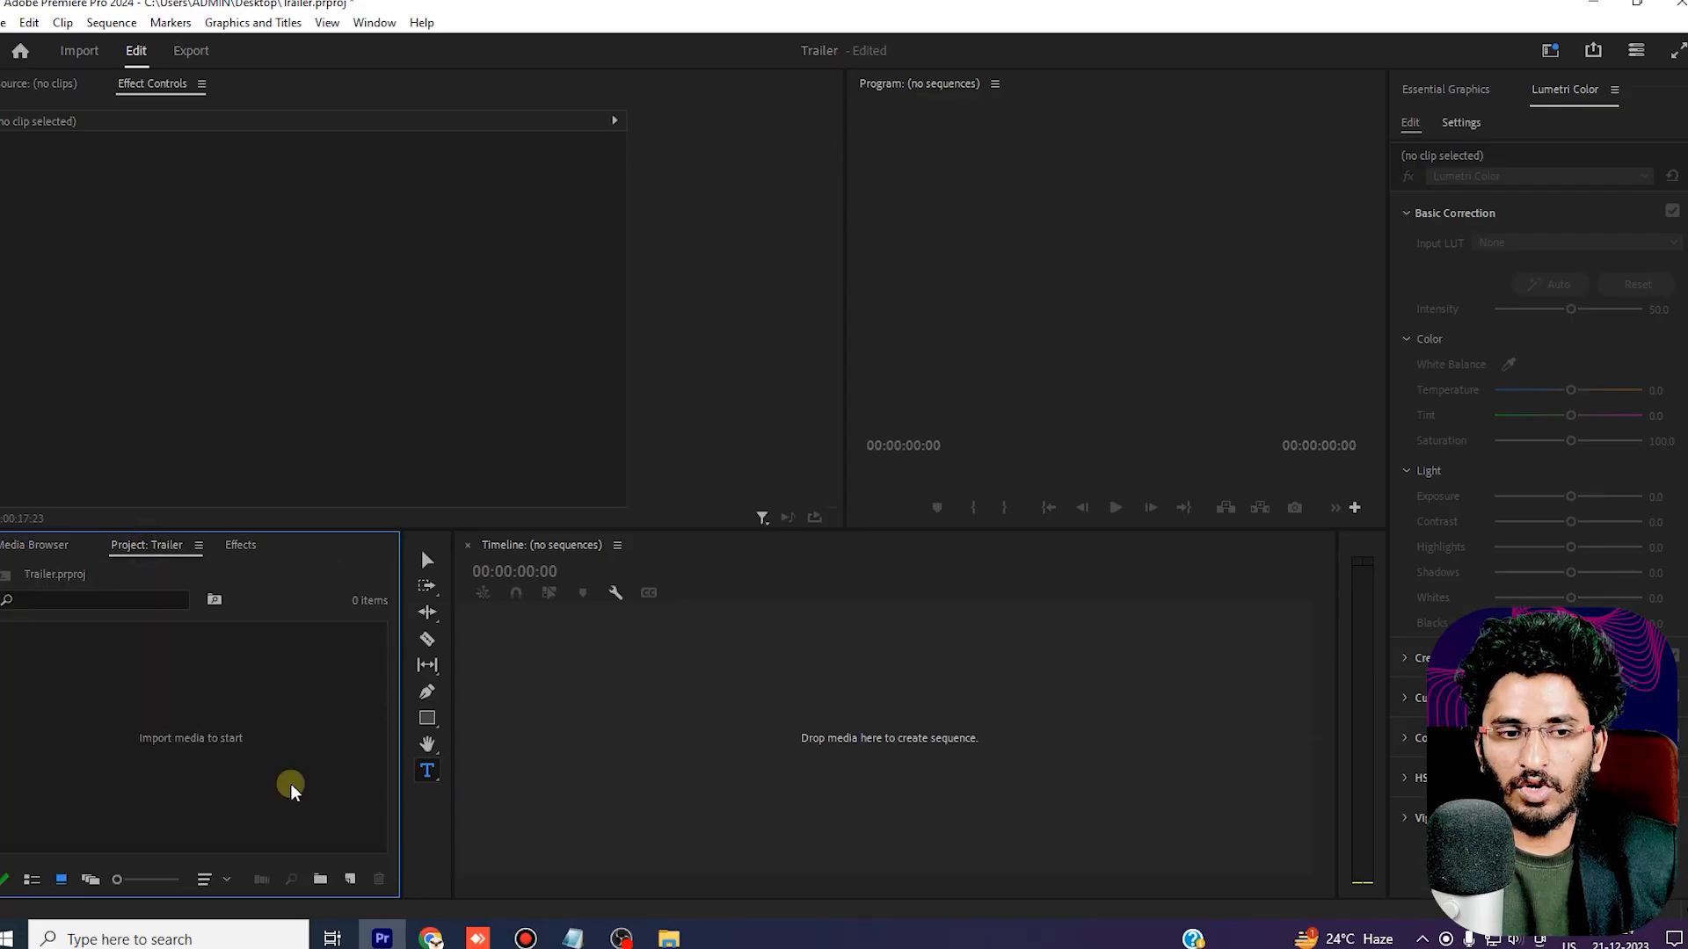
pyautogui.click(349, 879)
pyautogui.click(382, 684)
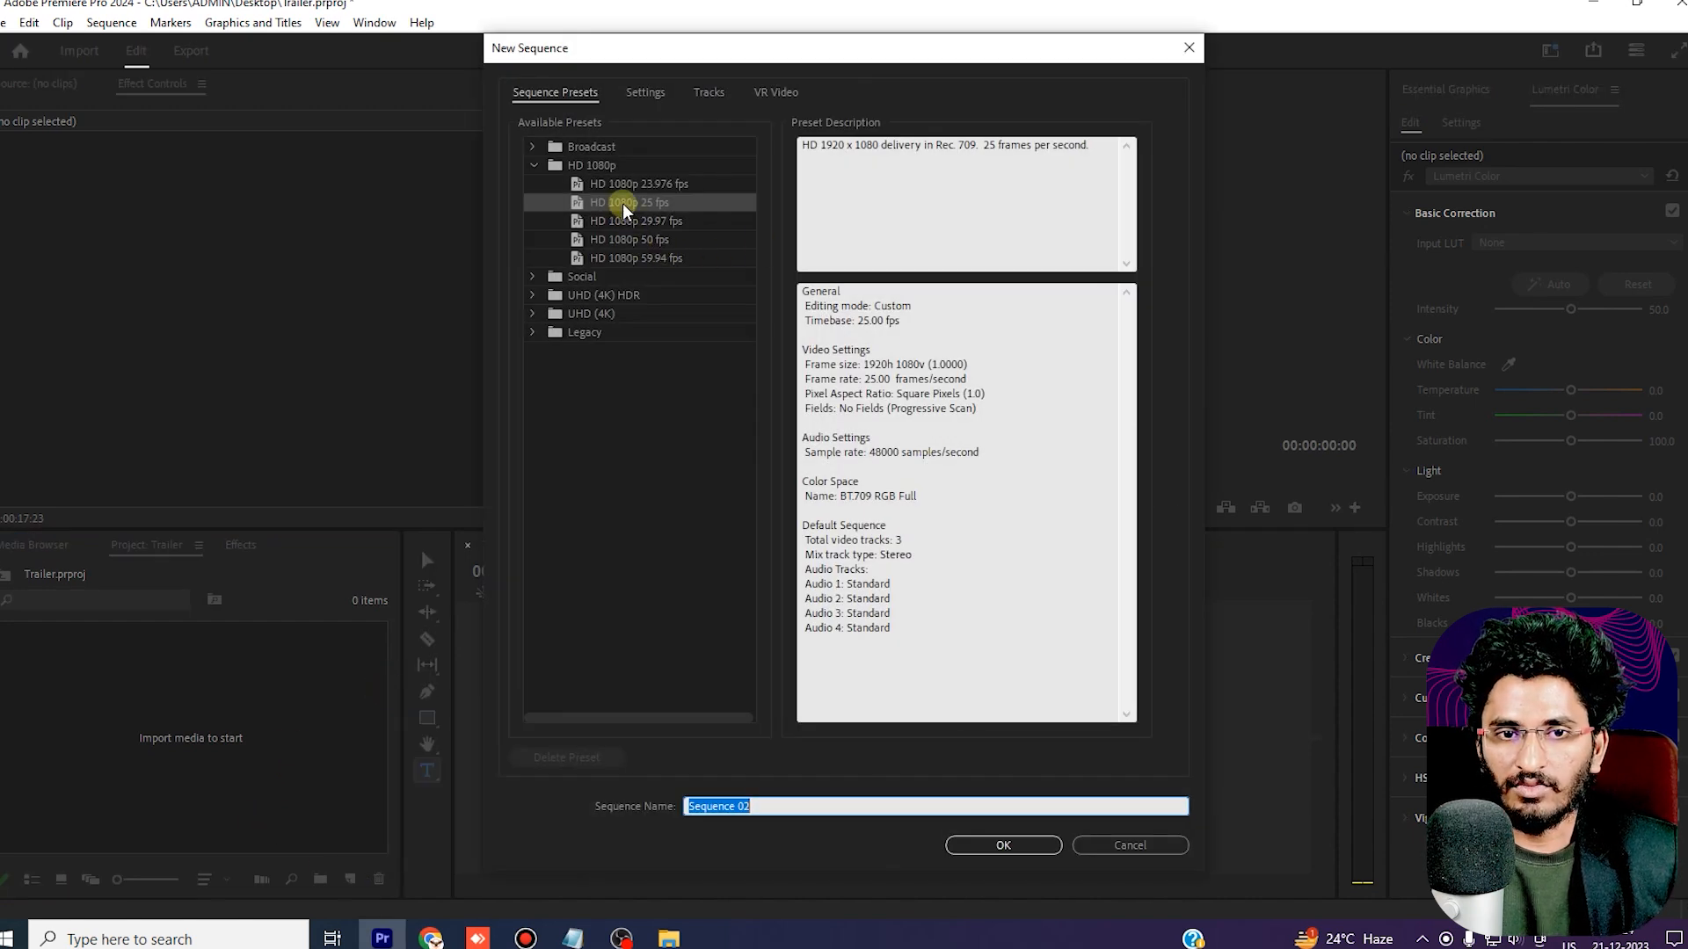
pyautogui.click(622, 203)
pyautogui.click(647, 95)
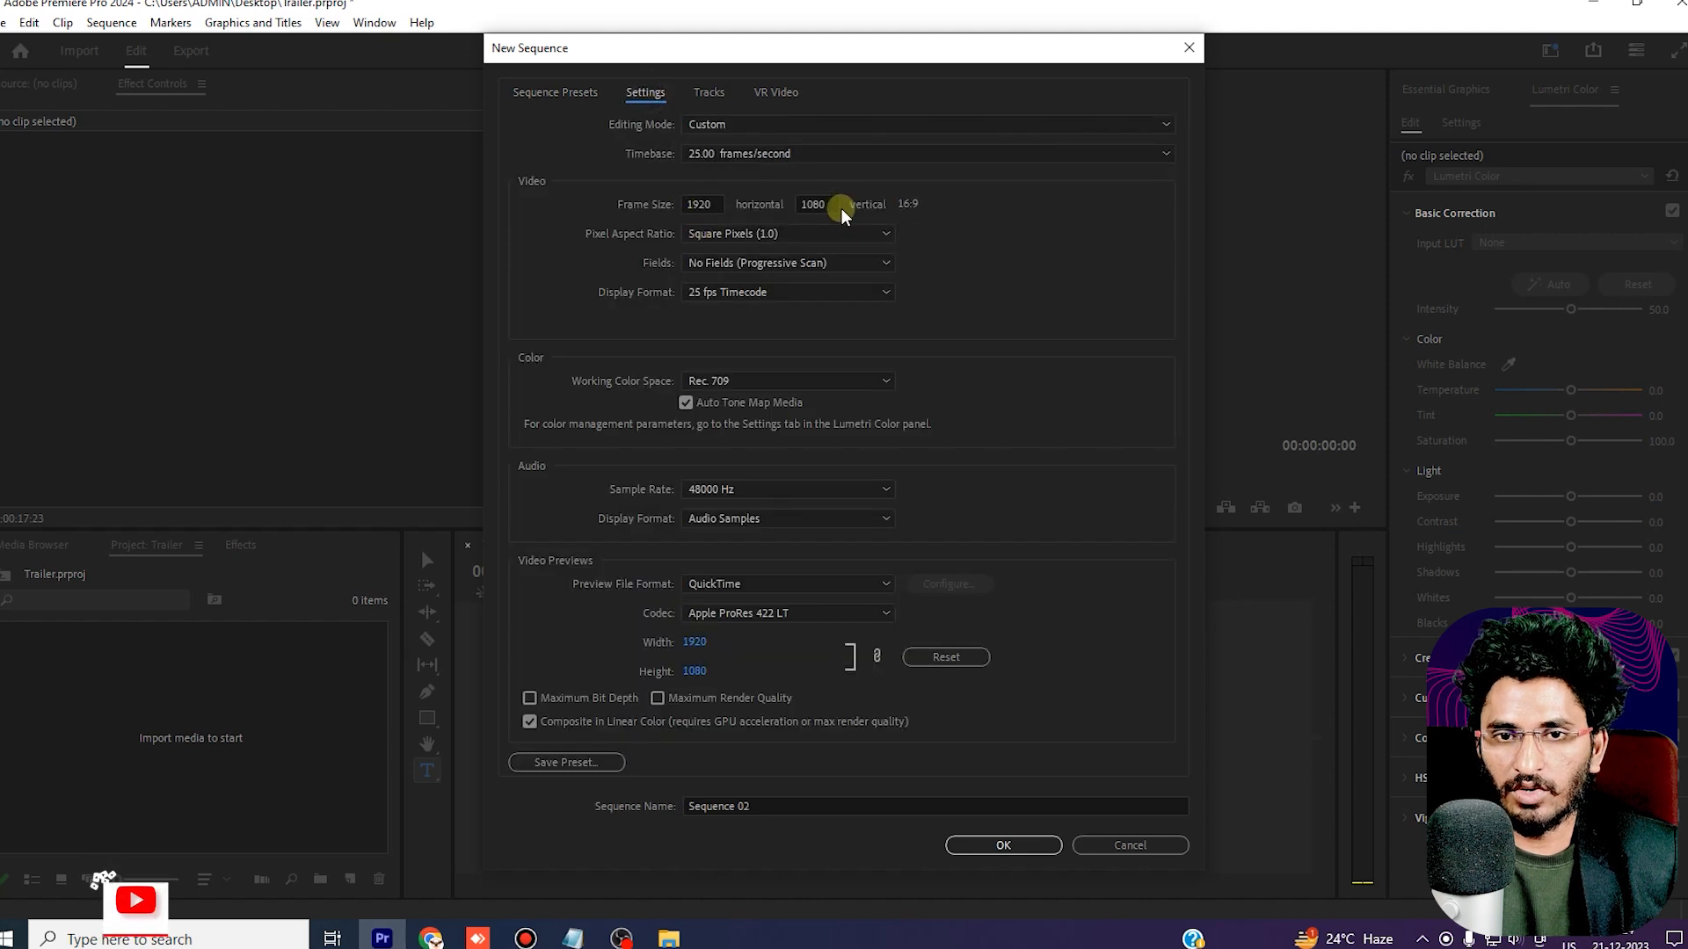
pyautogui.click(996, 844)
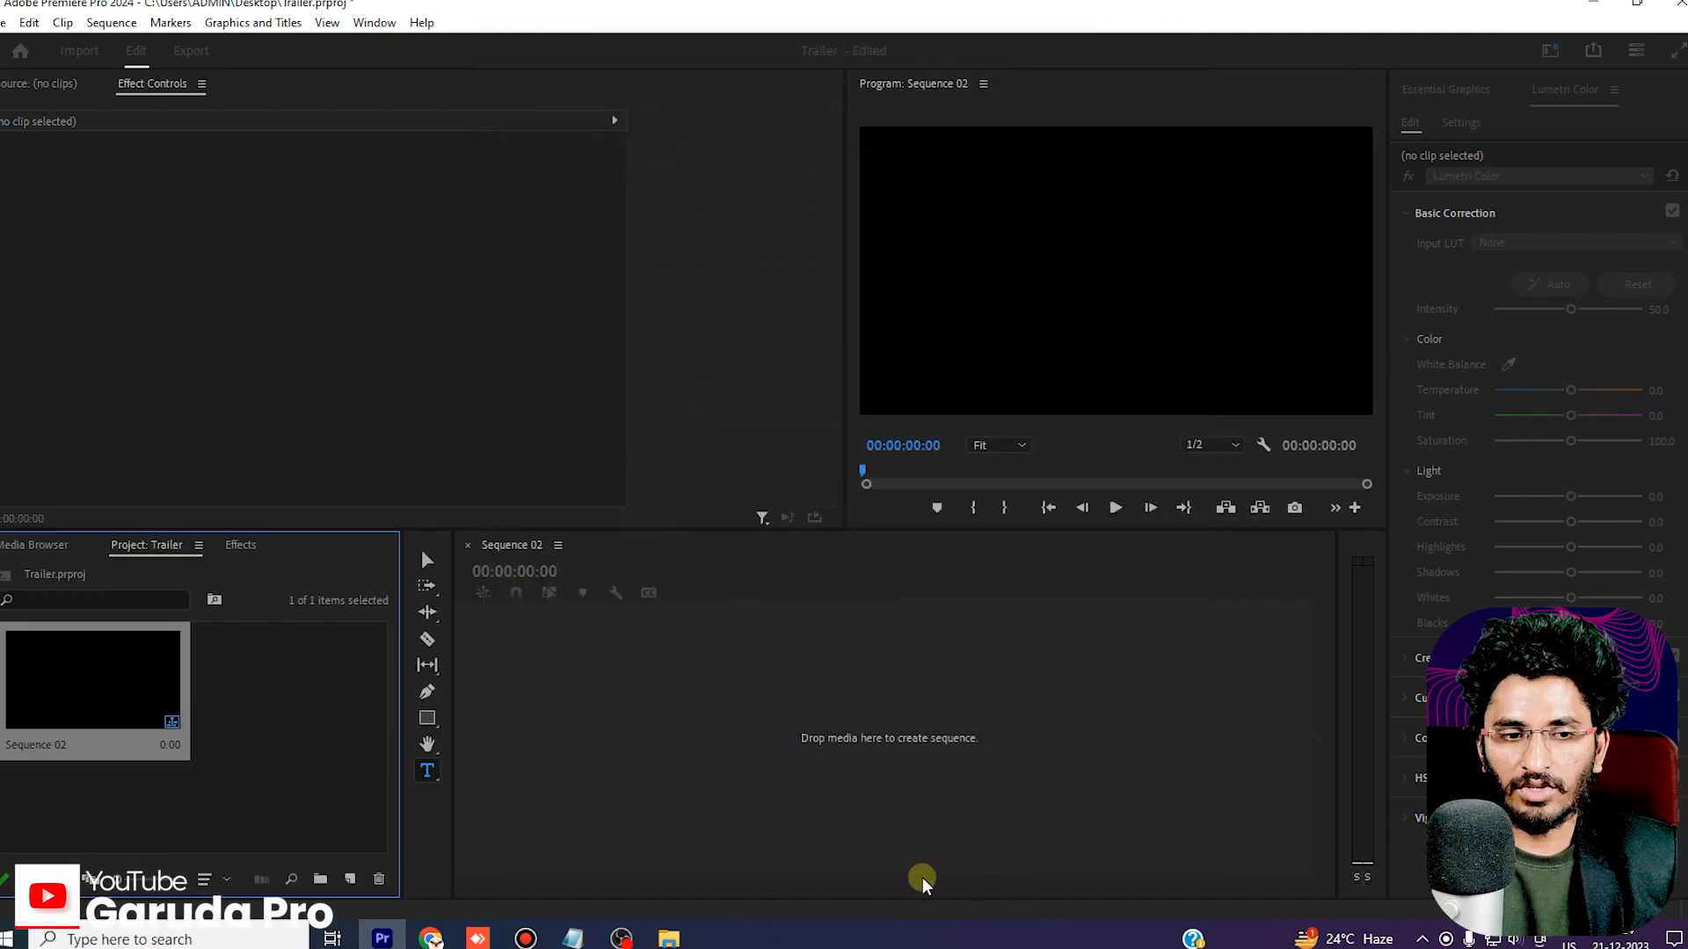
pyautogui.click(276, 763)
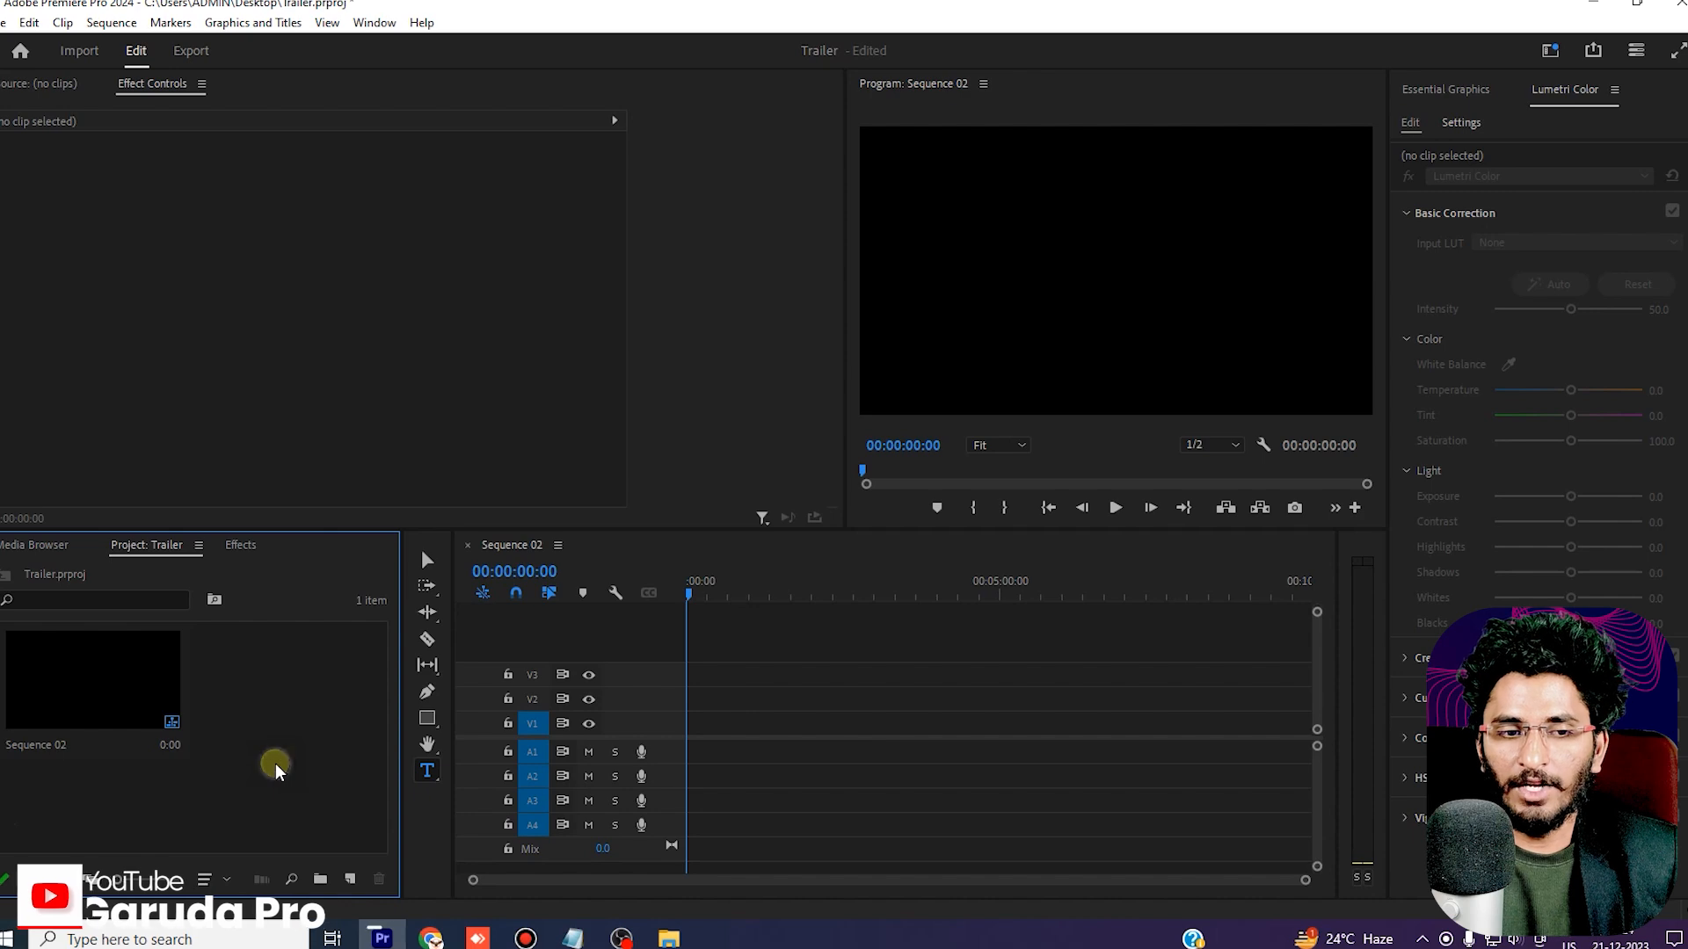
pyautogui.doubleClick(276, 763)
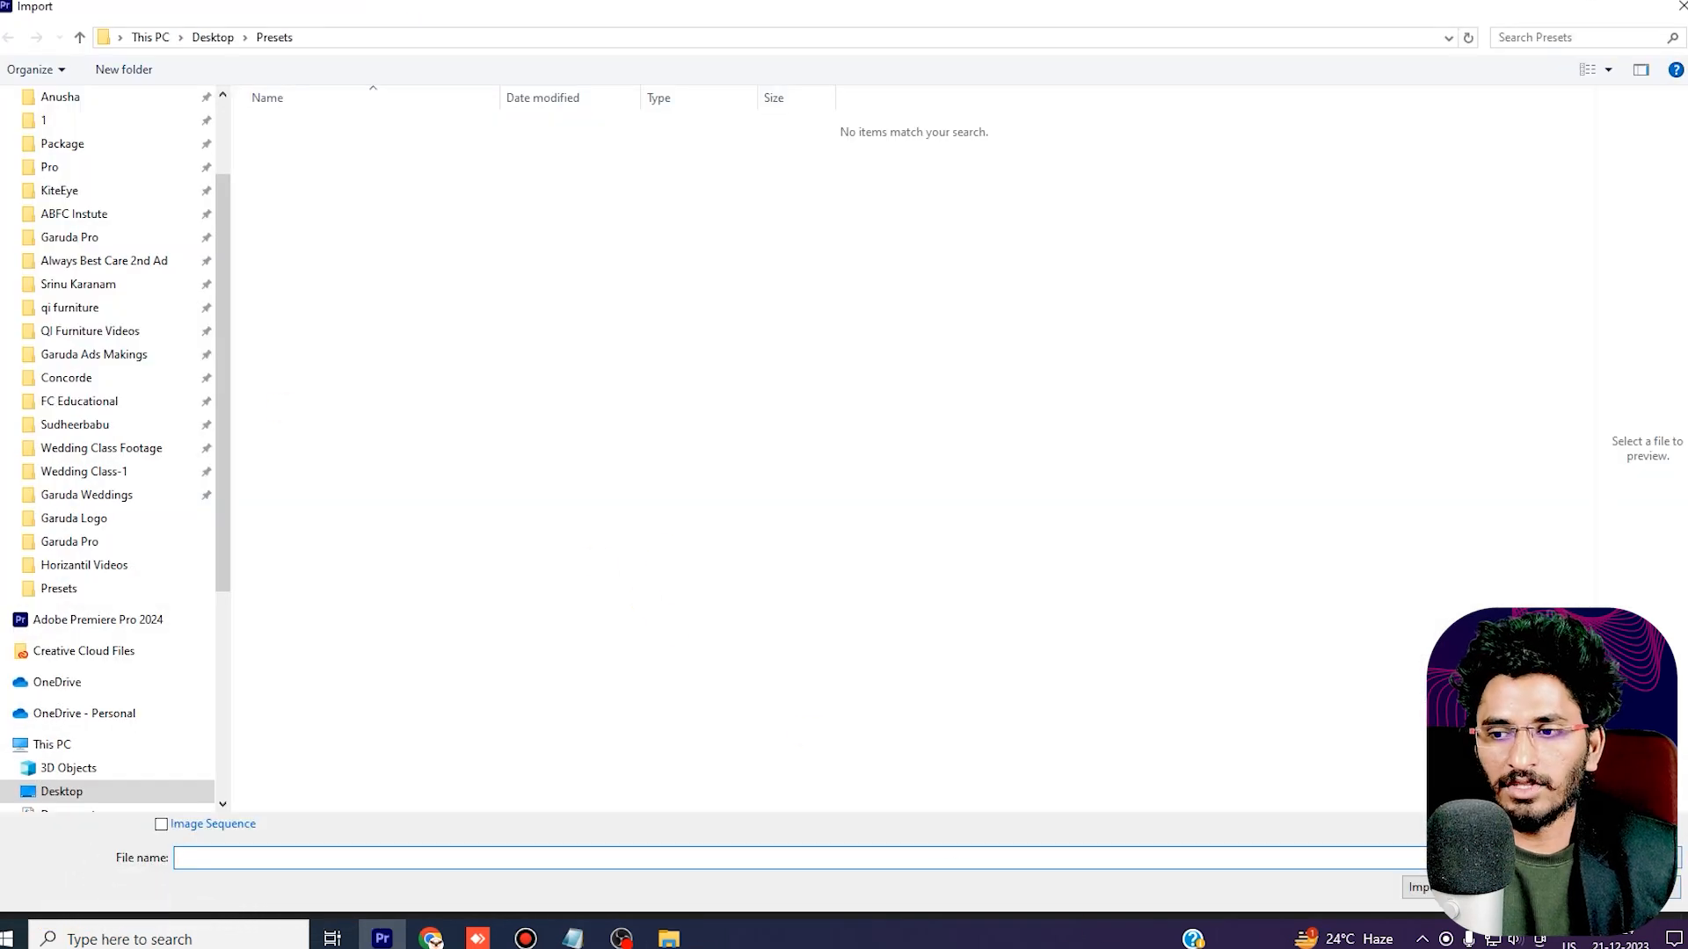
pyautogui.click(1644, 886)
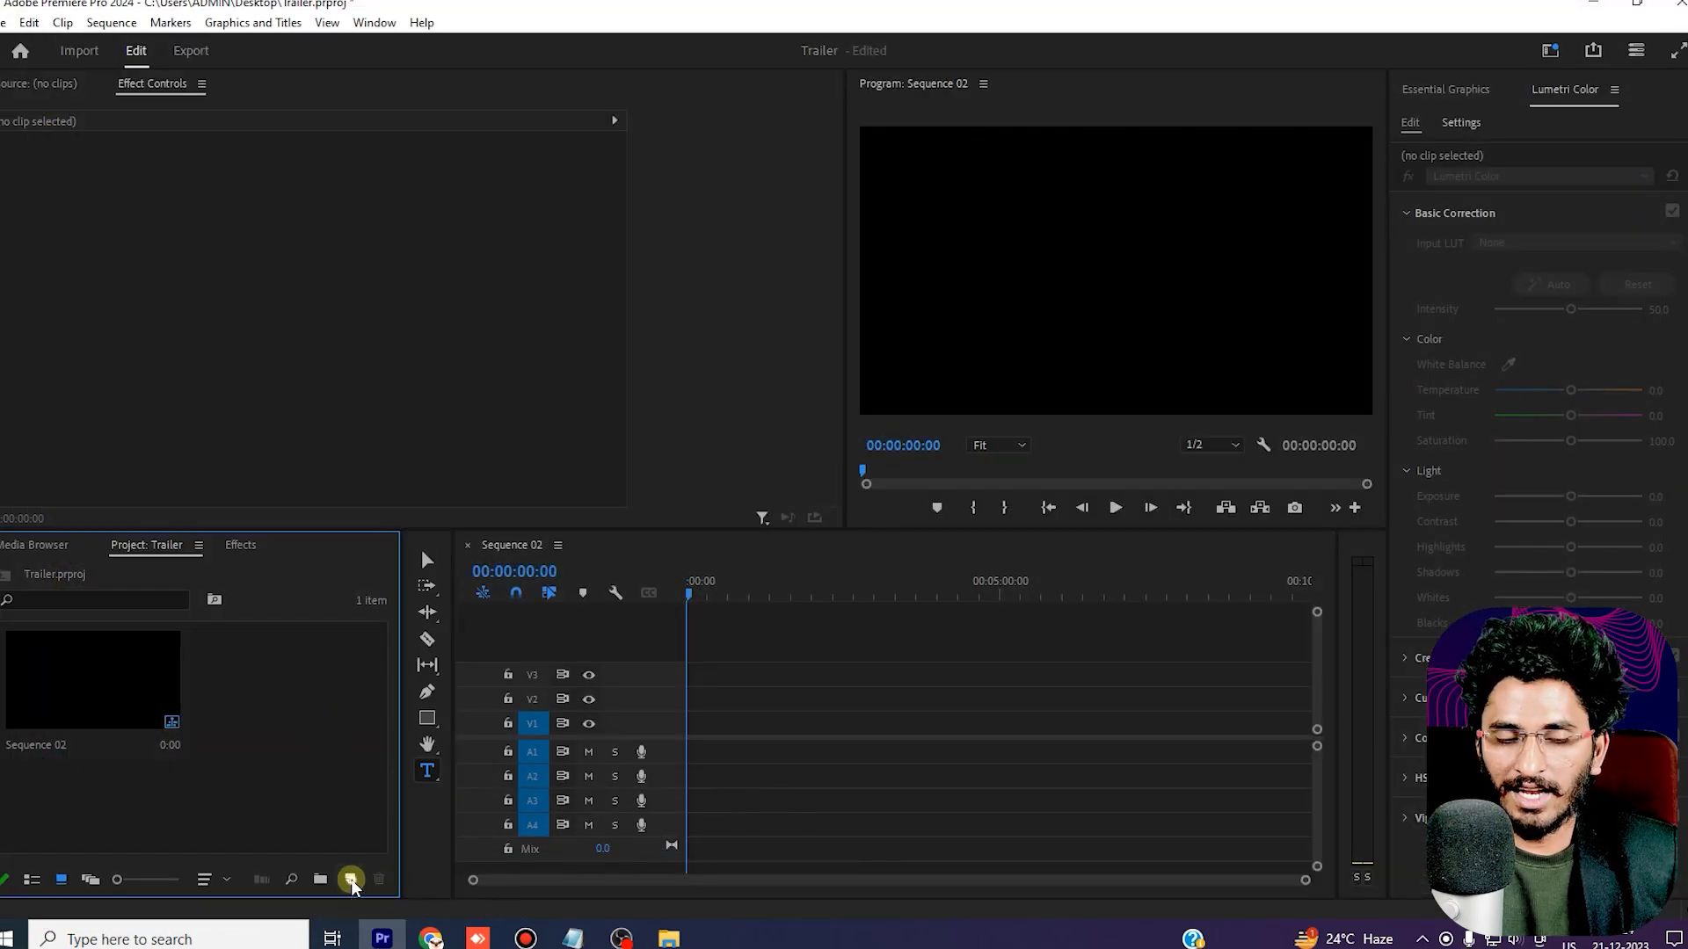
# - Create a 1920 × 1080 dark green (005B1E) color matte and place it at the start of video track V1
pyautogui.click(351, 879)
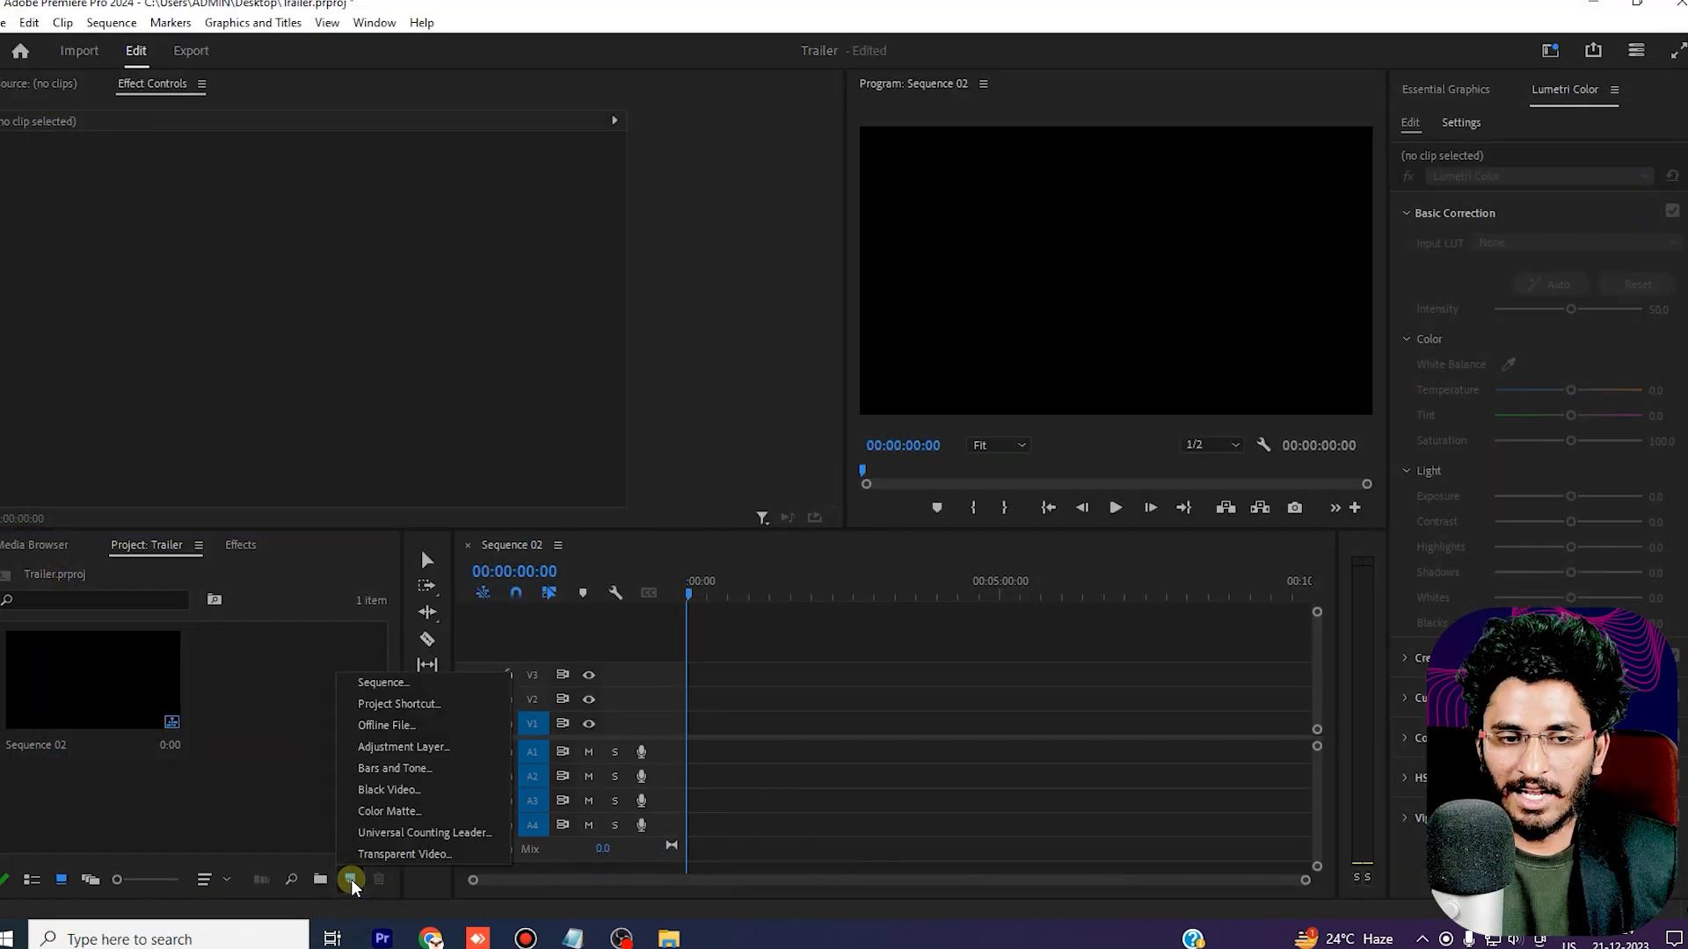
pyautogui.click(408, 808)
pyautogui.click(878, 527)
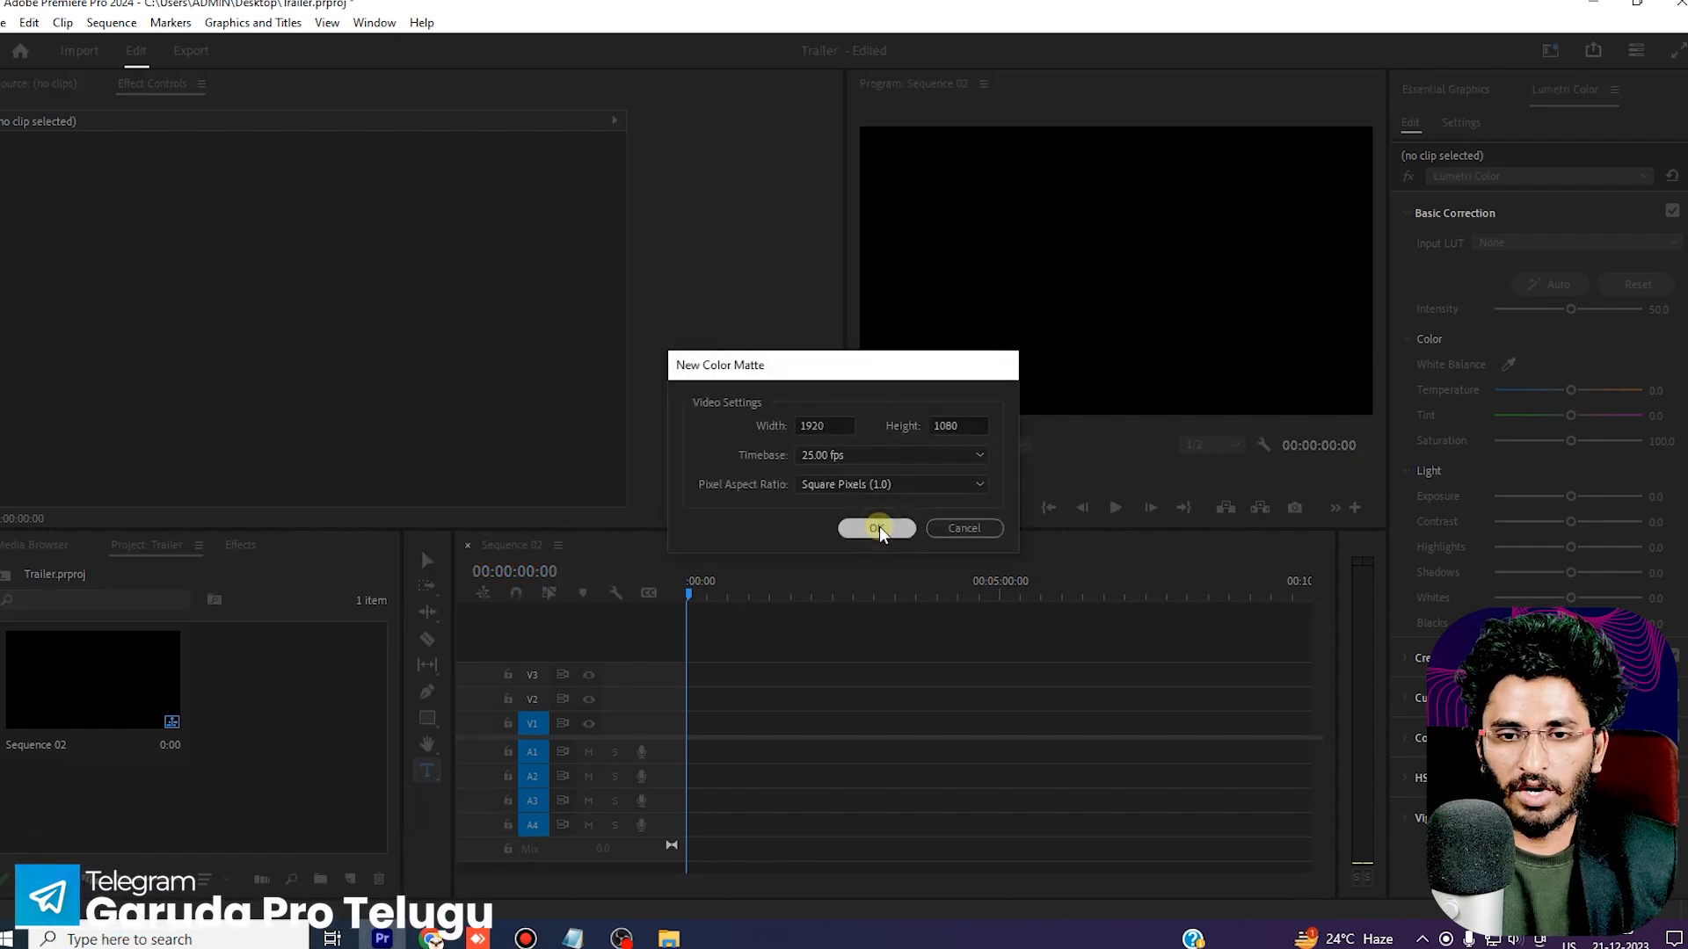
pyautogui.click(855, 585)
pyautogui.moveTo(884, 503); pyautogui.dragTo(883, 463)
pyautogui.moveTo(855, 394); pyautogui.dragTo(855, 427)
pyautogui.click(879, 436)
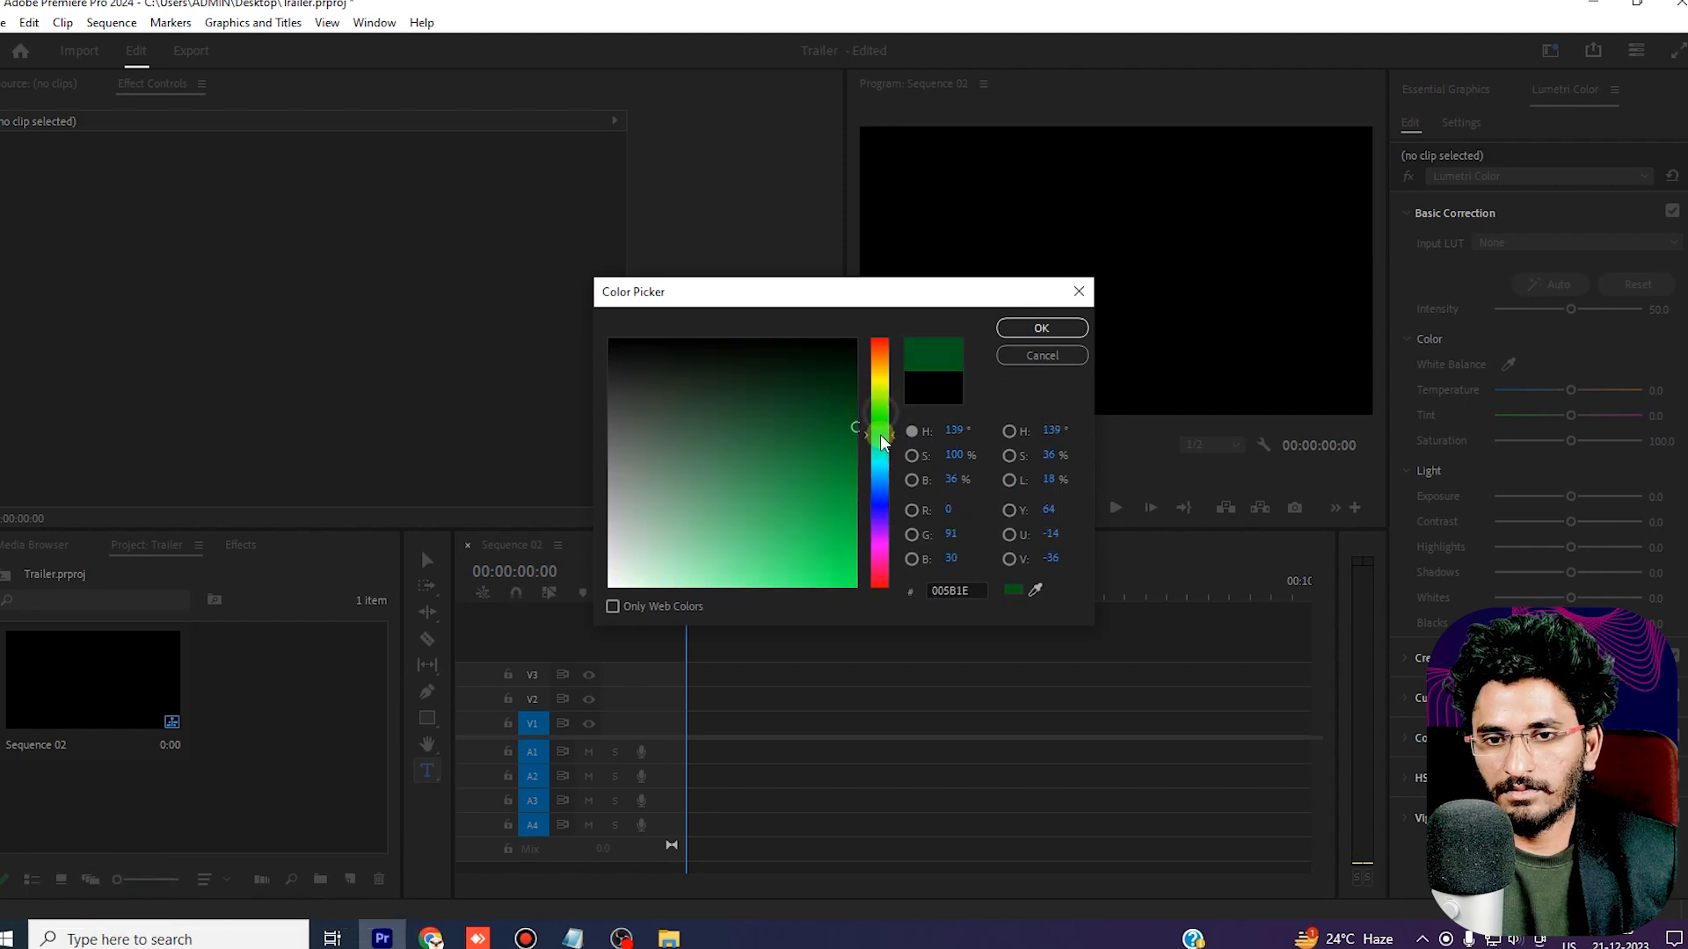
pyautogui.click(1022, 336)
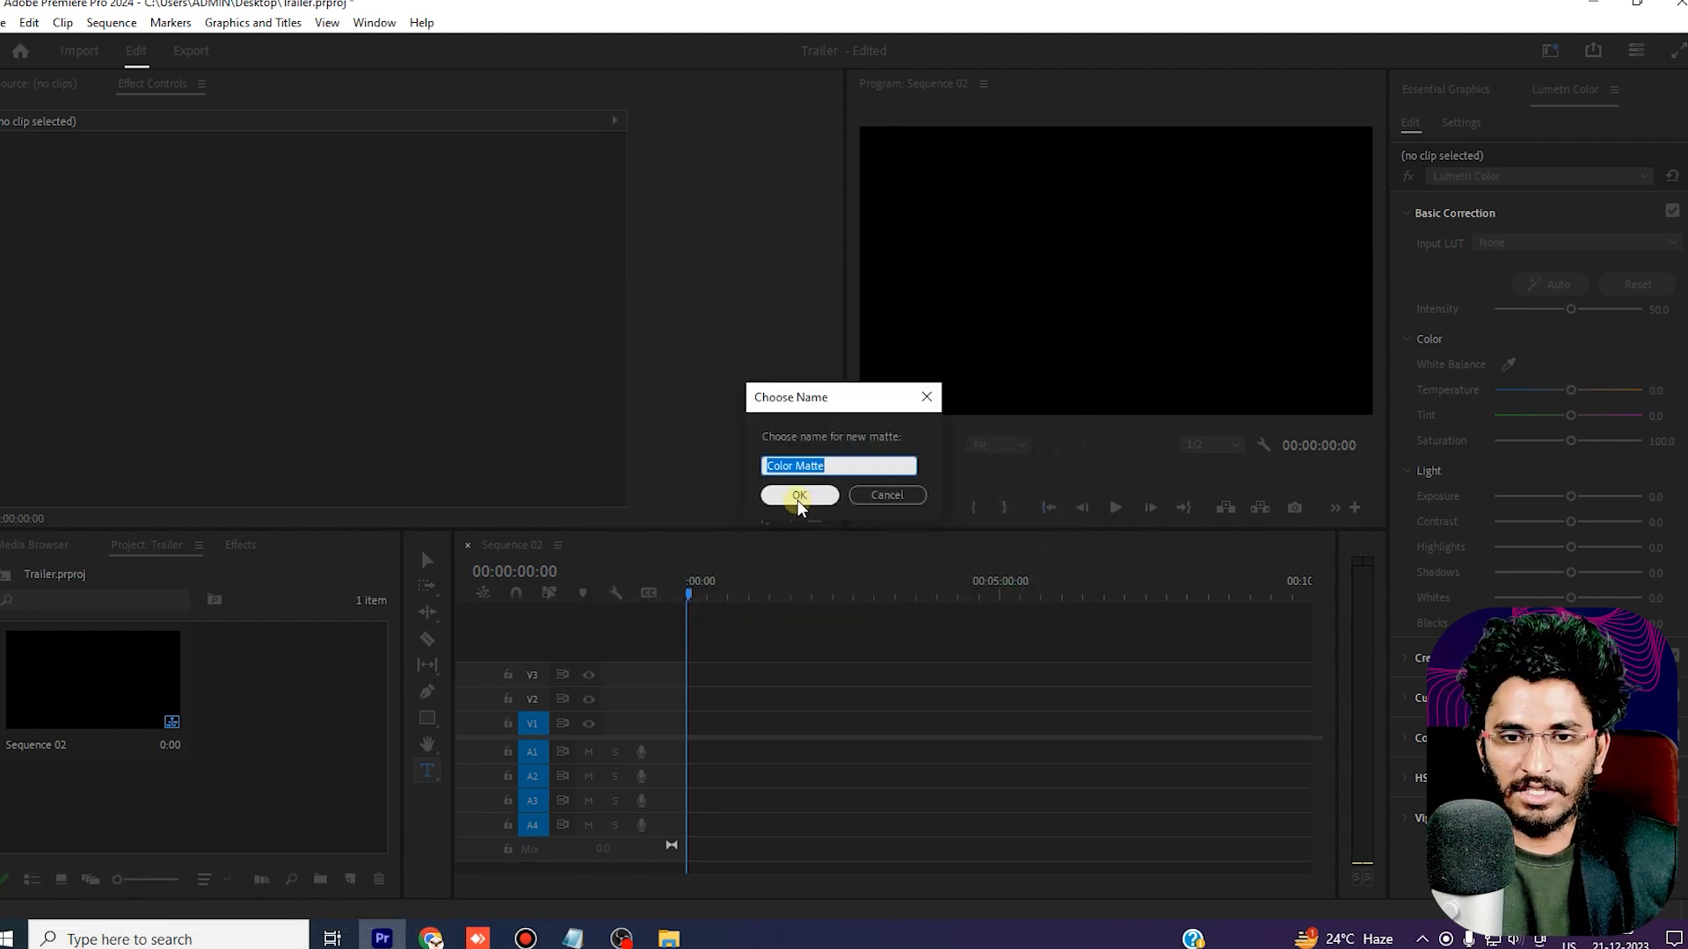
pyautogui.click(799, 497)
pyautogui.moveTo(357, 682); pyautogui.dragTo(803, 719)
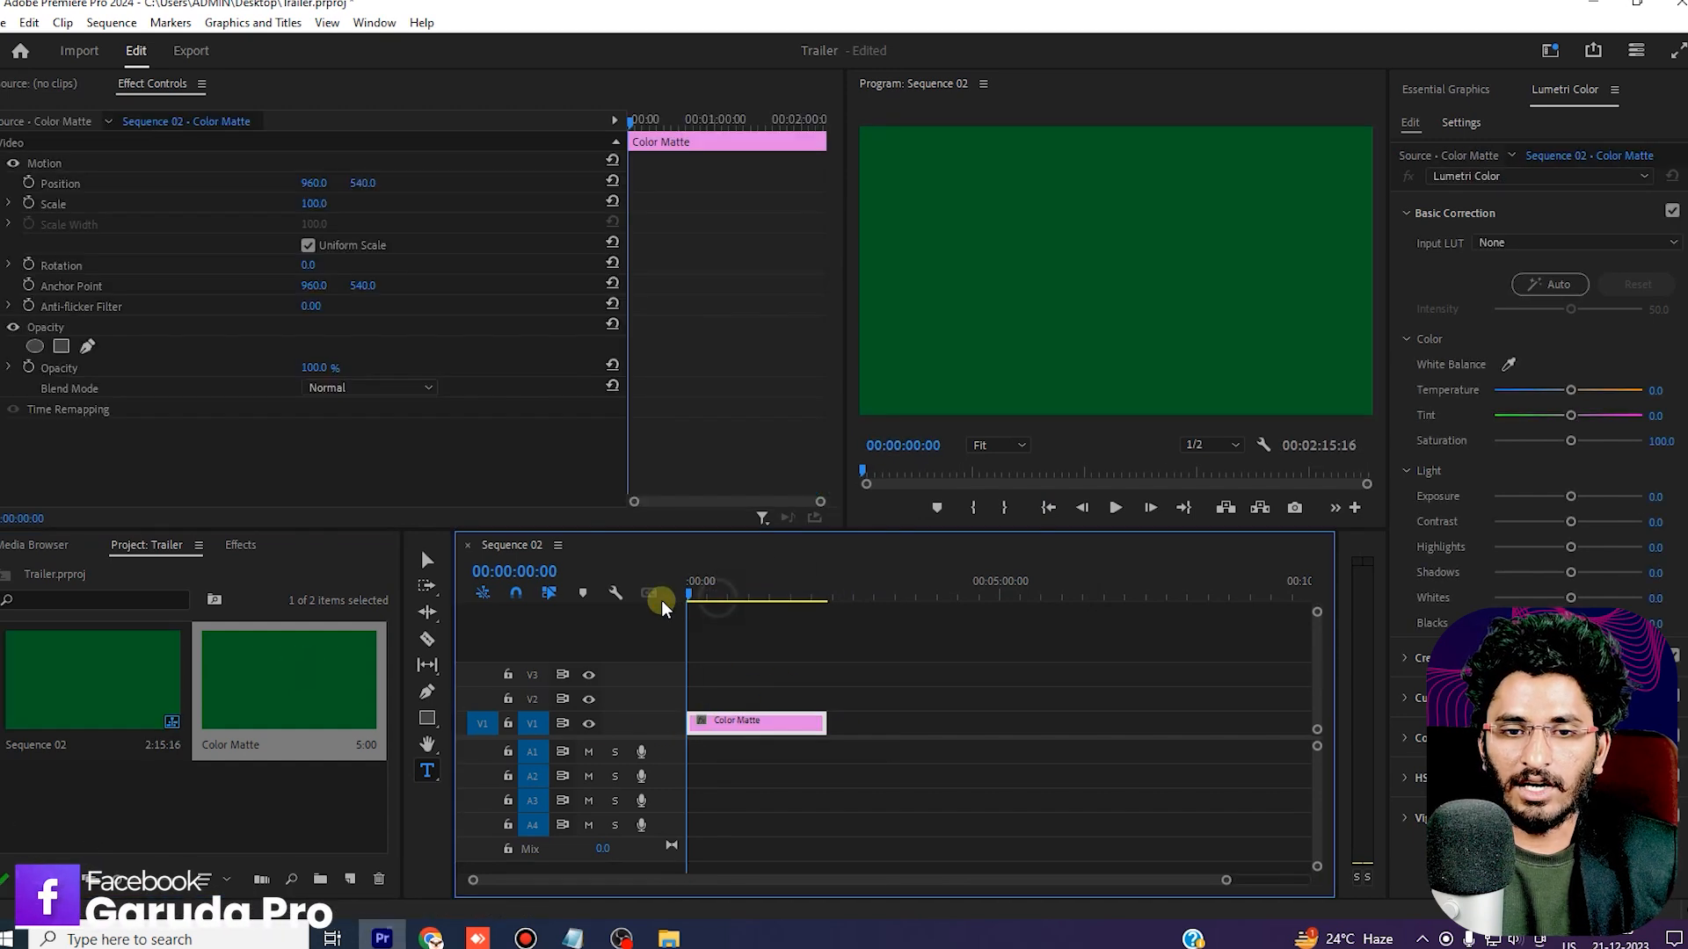
# - Add a text layer reading "Garuda Pro" near the middle of the frame with the Type tool
pyautogui.click(429, 770)
pyautogui.click(1034, 279)
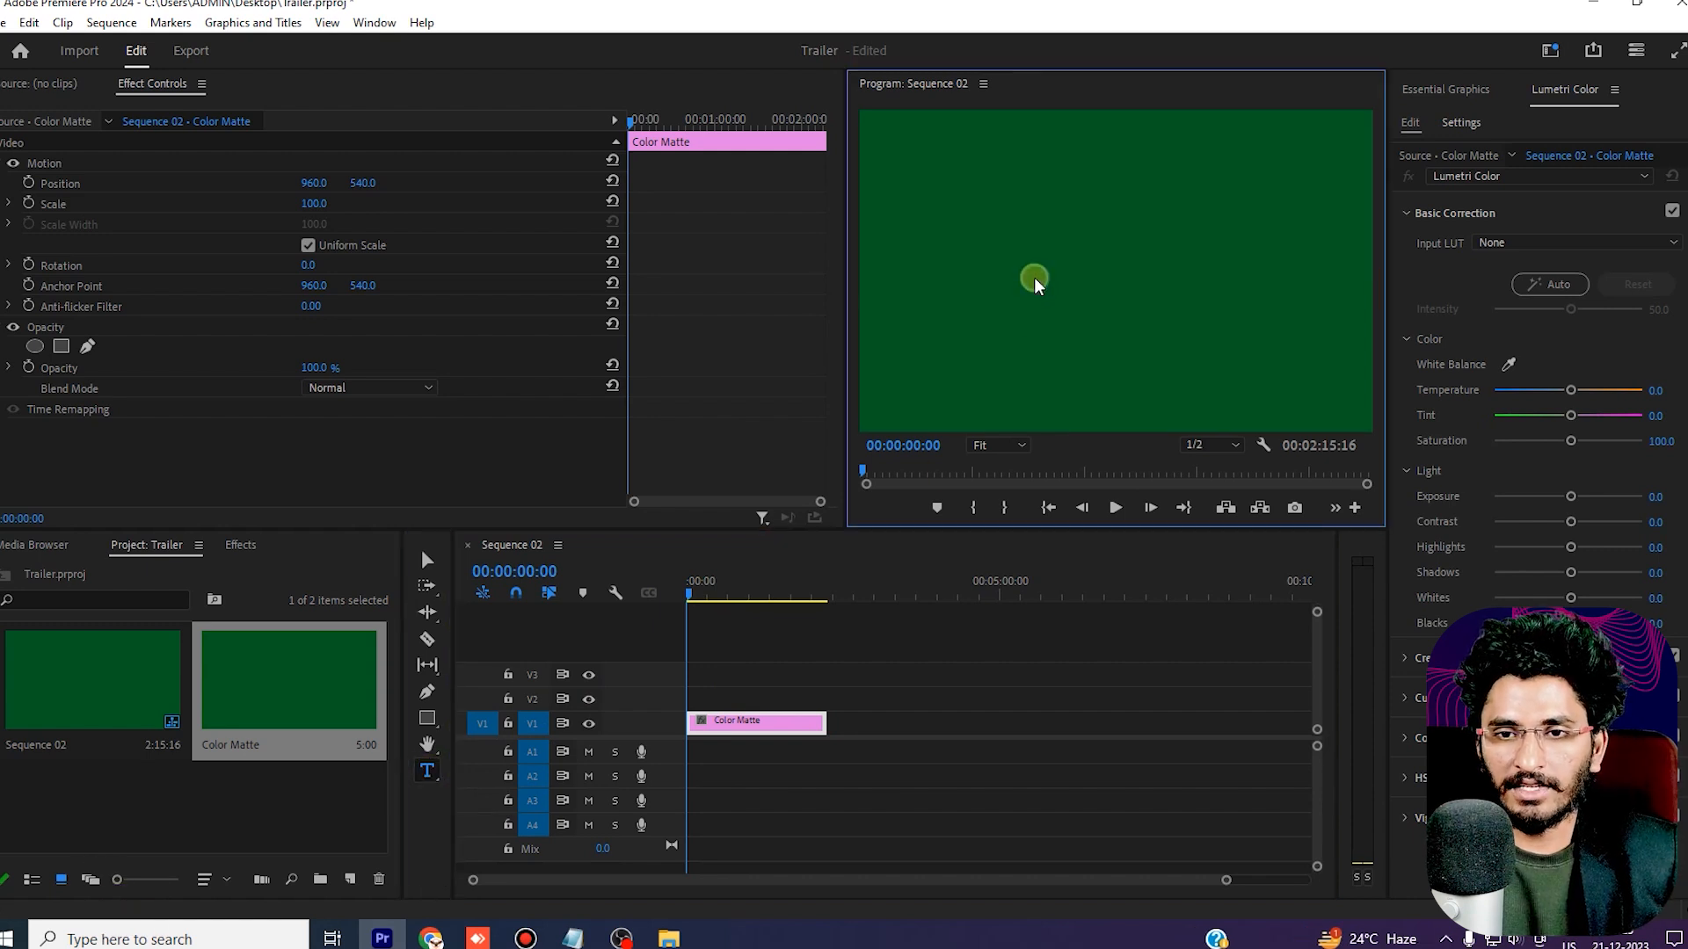
pyautogui.write('Garuda Pro')
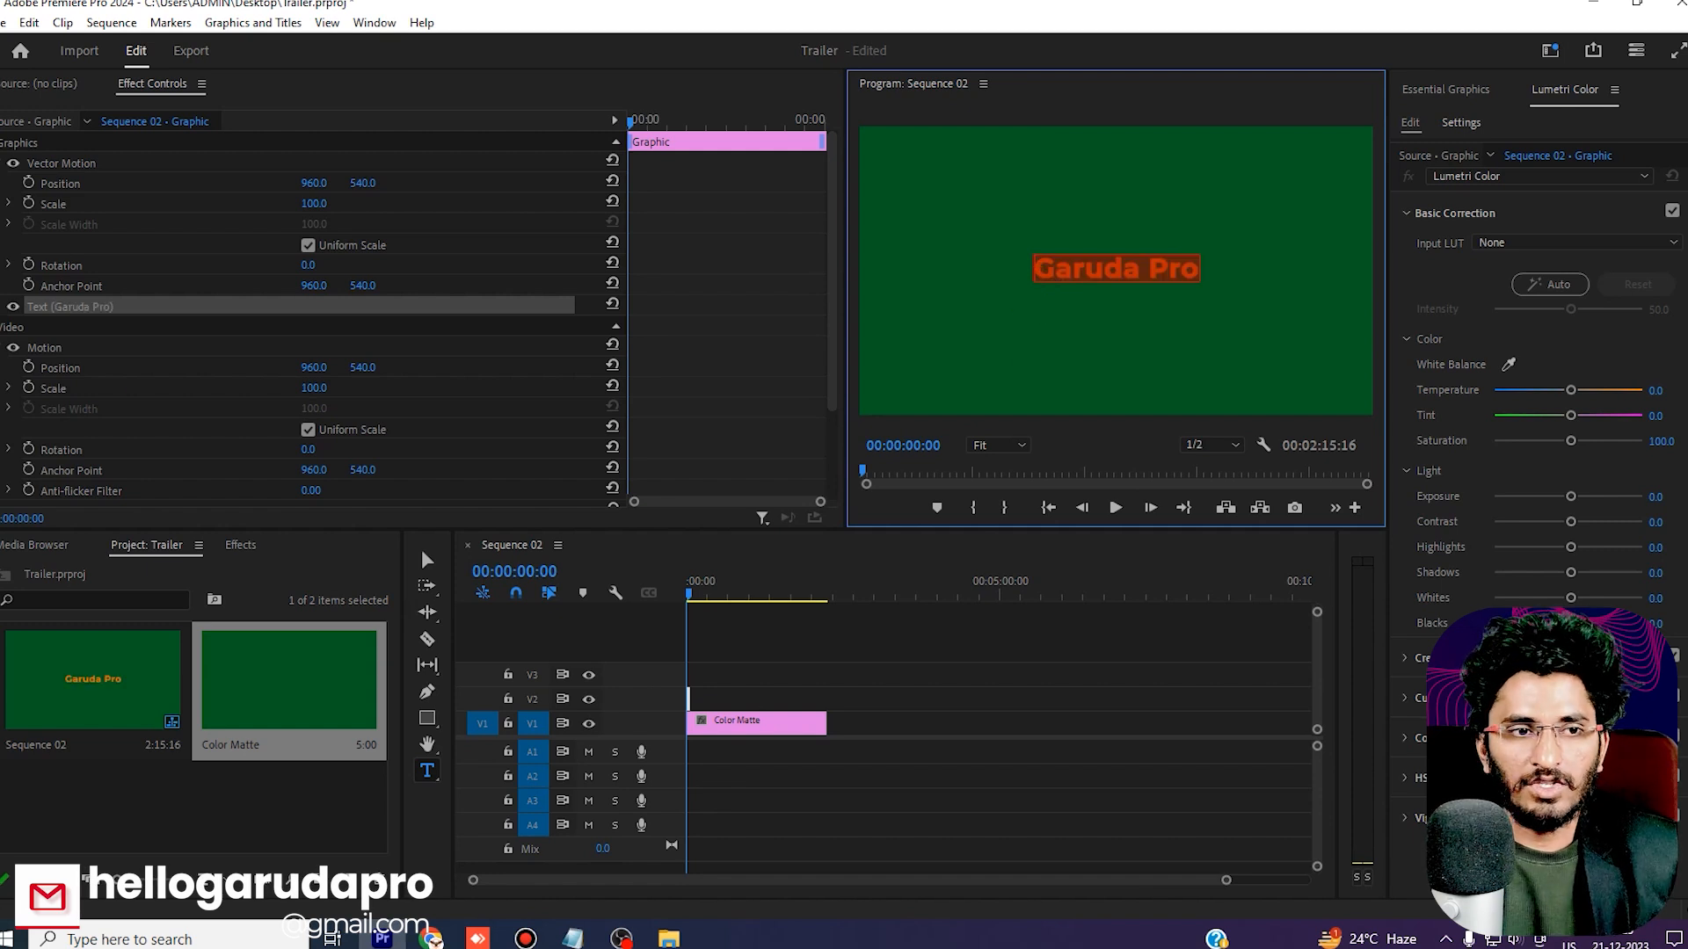
# - Show the Essential Graphics settings for the text and close Lumetri Color
pyautogui.click(1438, 91)
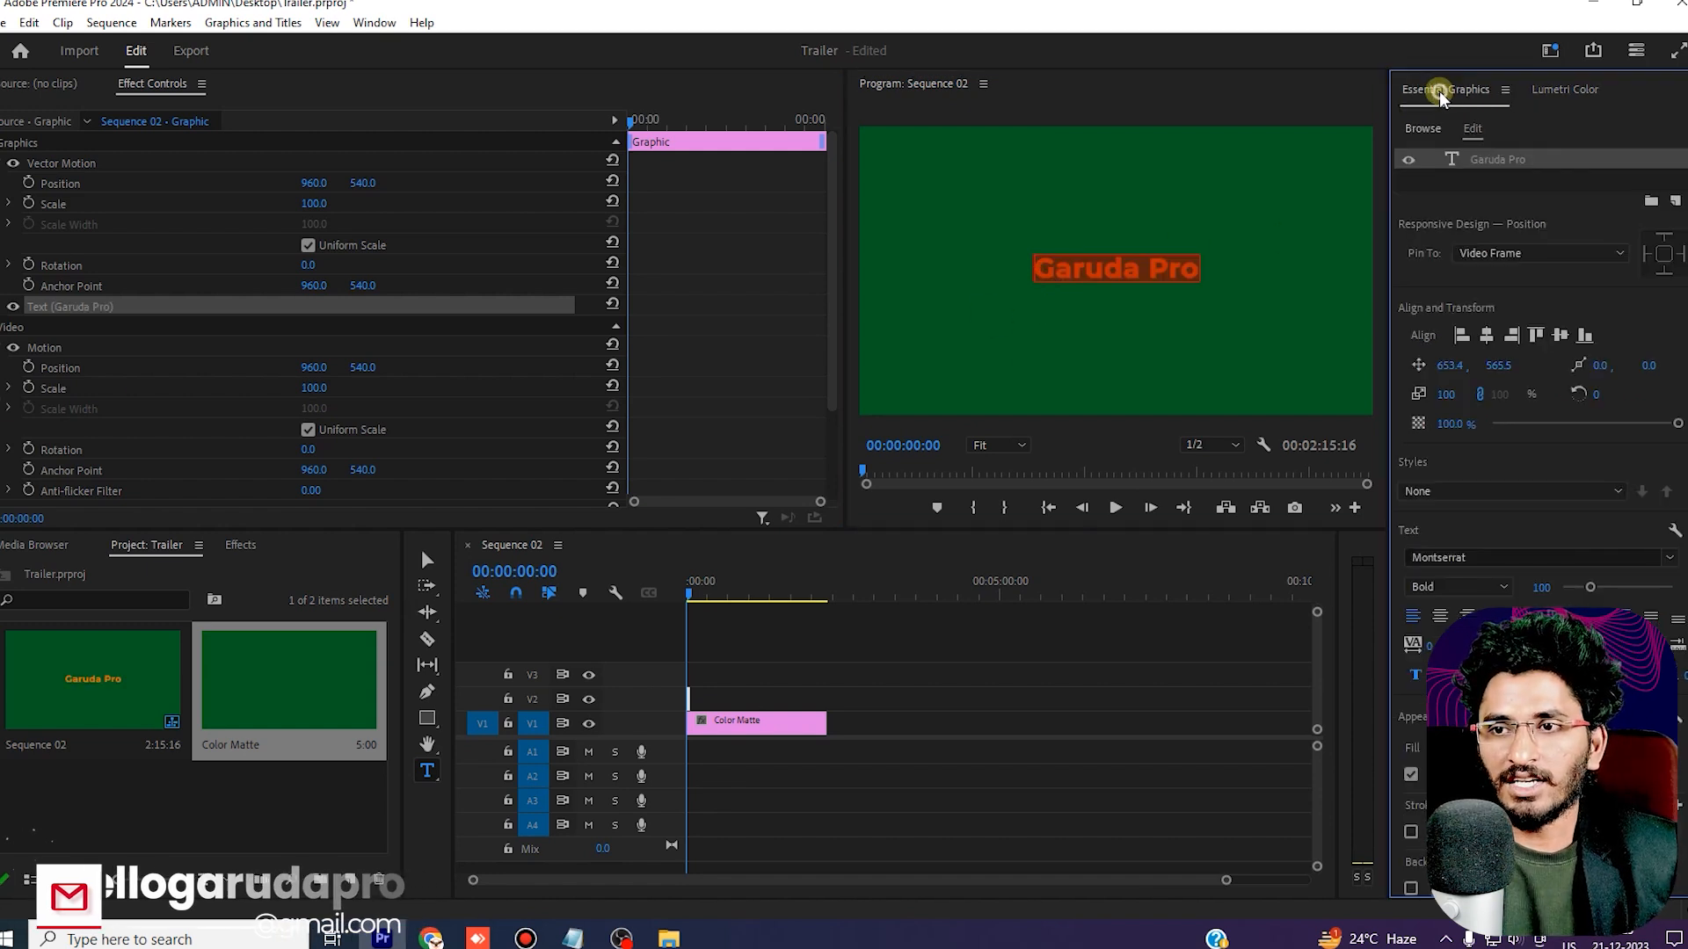
pyautogui.click(1556, 90)
pyautogui.click(1614, 89)
pyautogui.click(1527, 97)
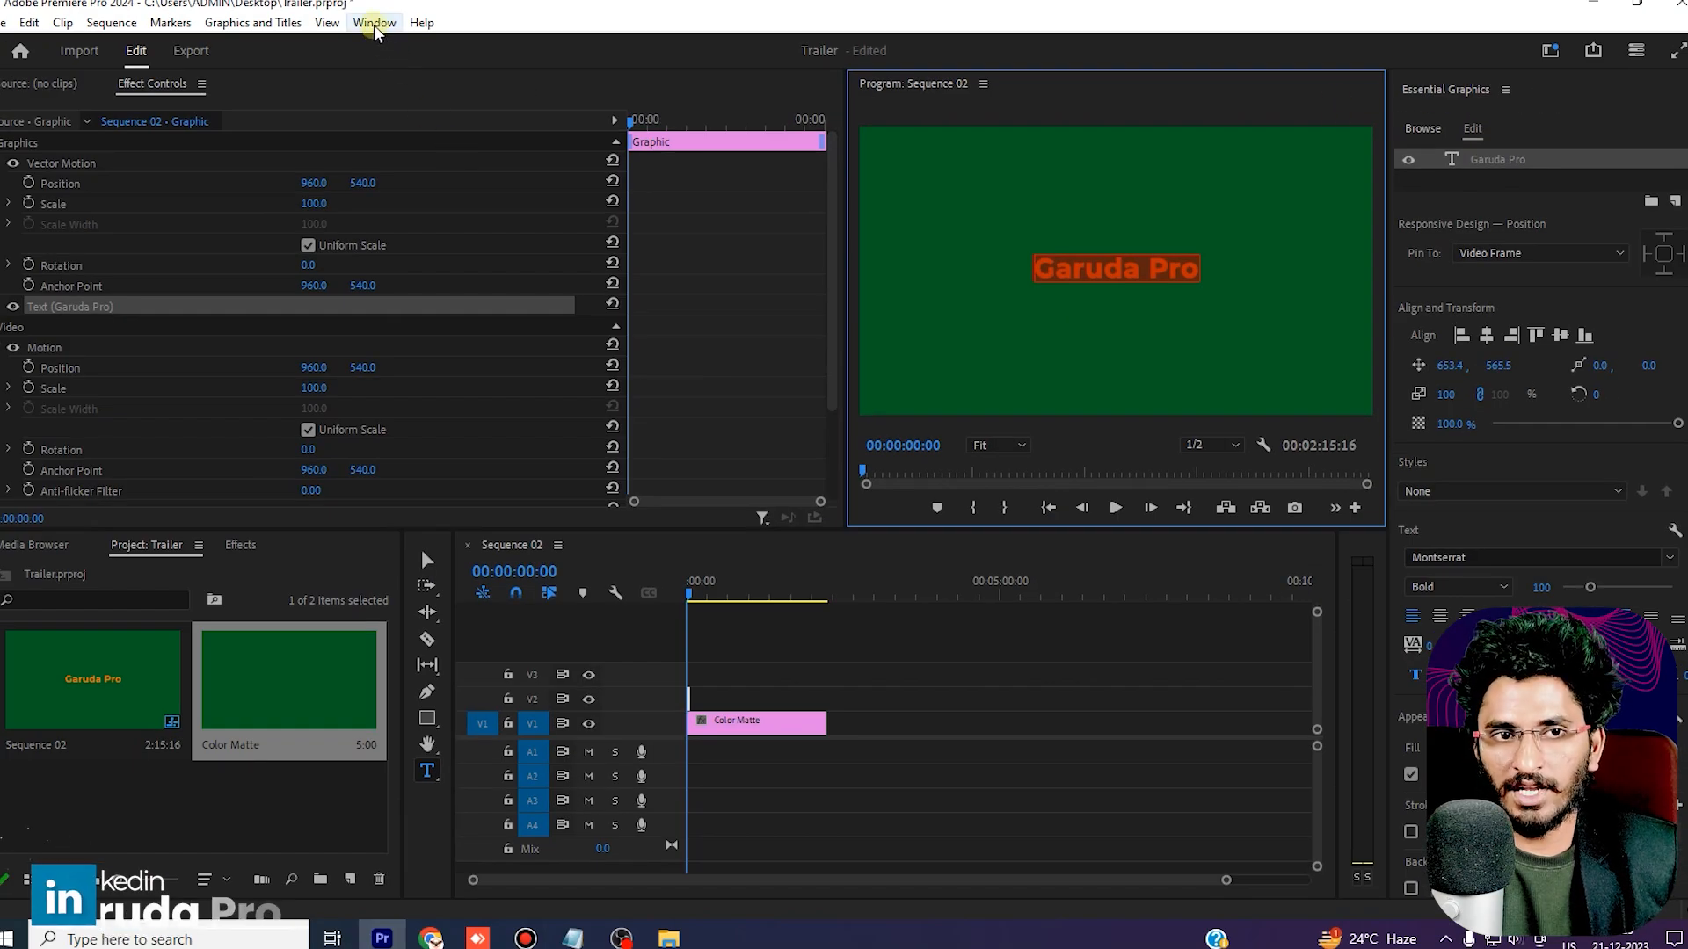
# - Set the Garuda Pro text's font to Lemon/Milk Bold and its fill colour to white
pyautogui.click(375, 25)
pyautogui.click(434, 307)
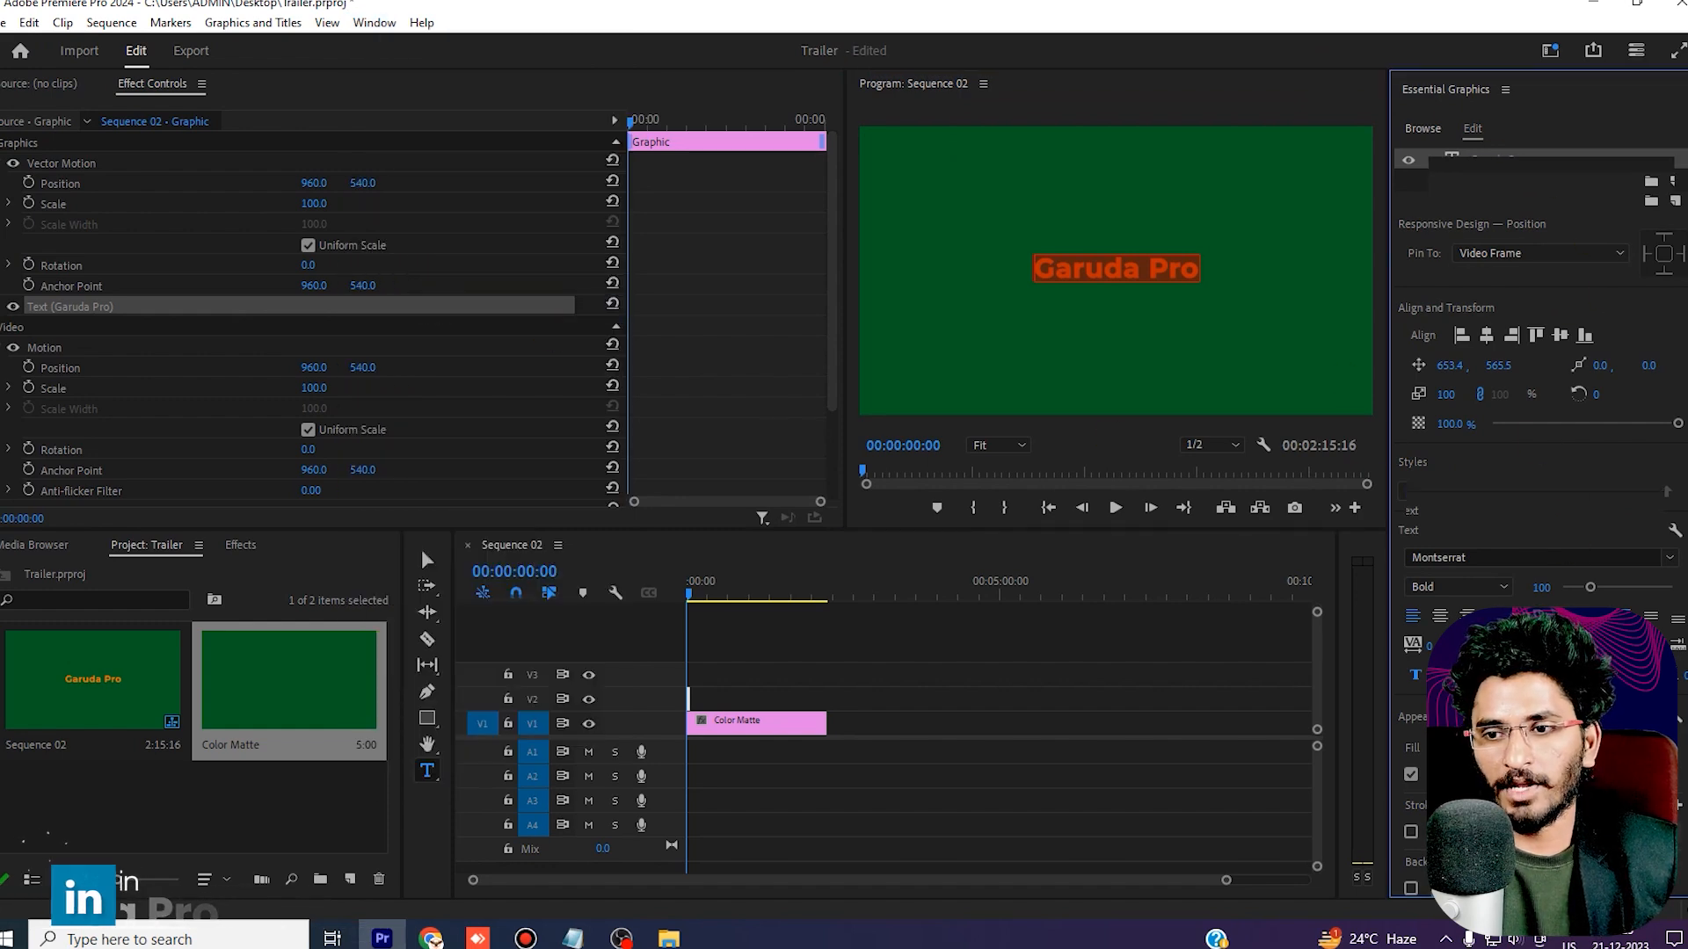
pyautogui.scroll(-3, 1539, 492)
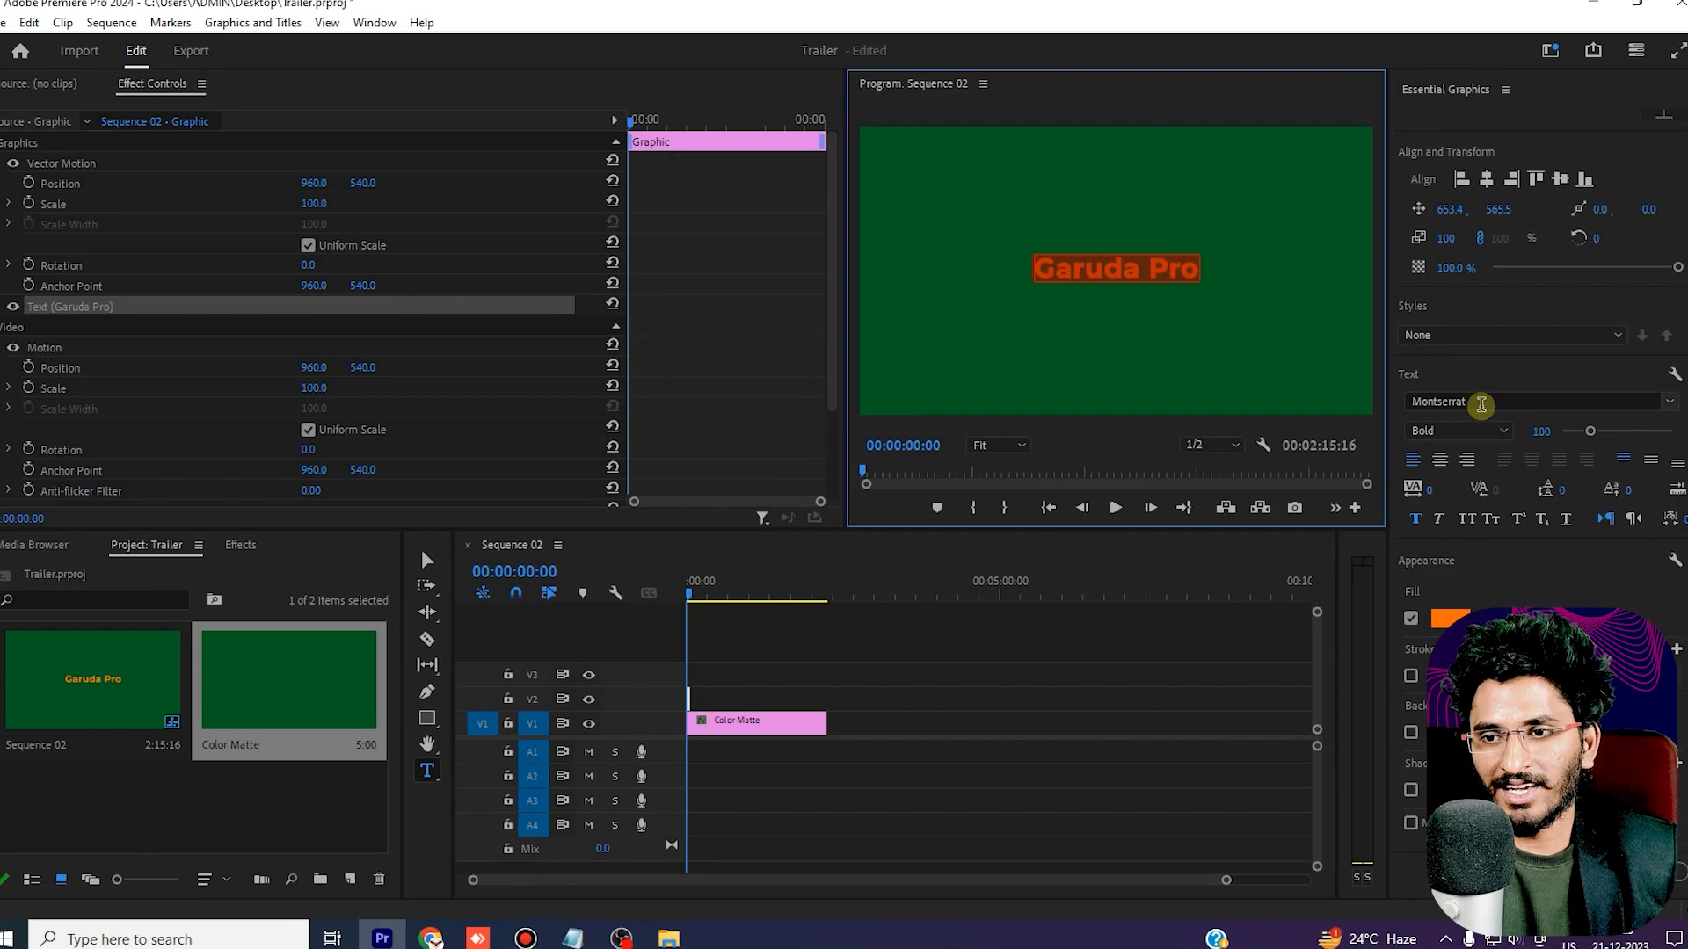
pyautogui.click(1482, 403)
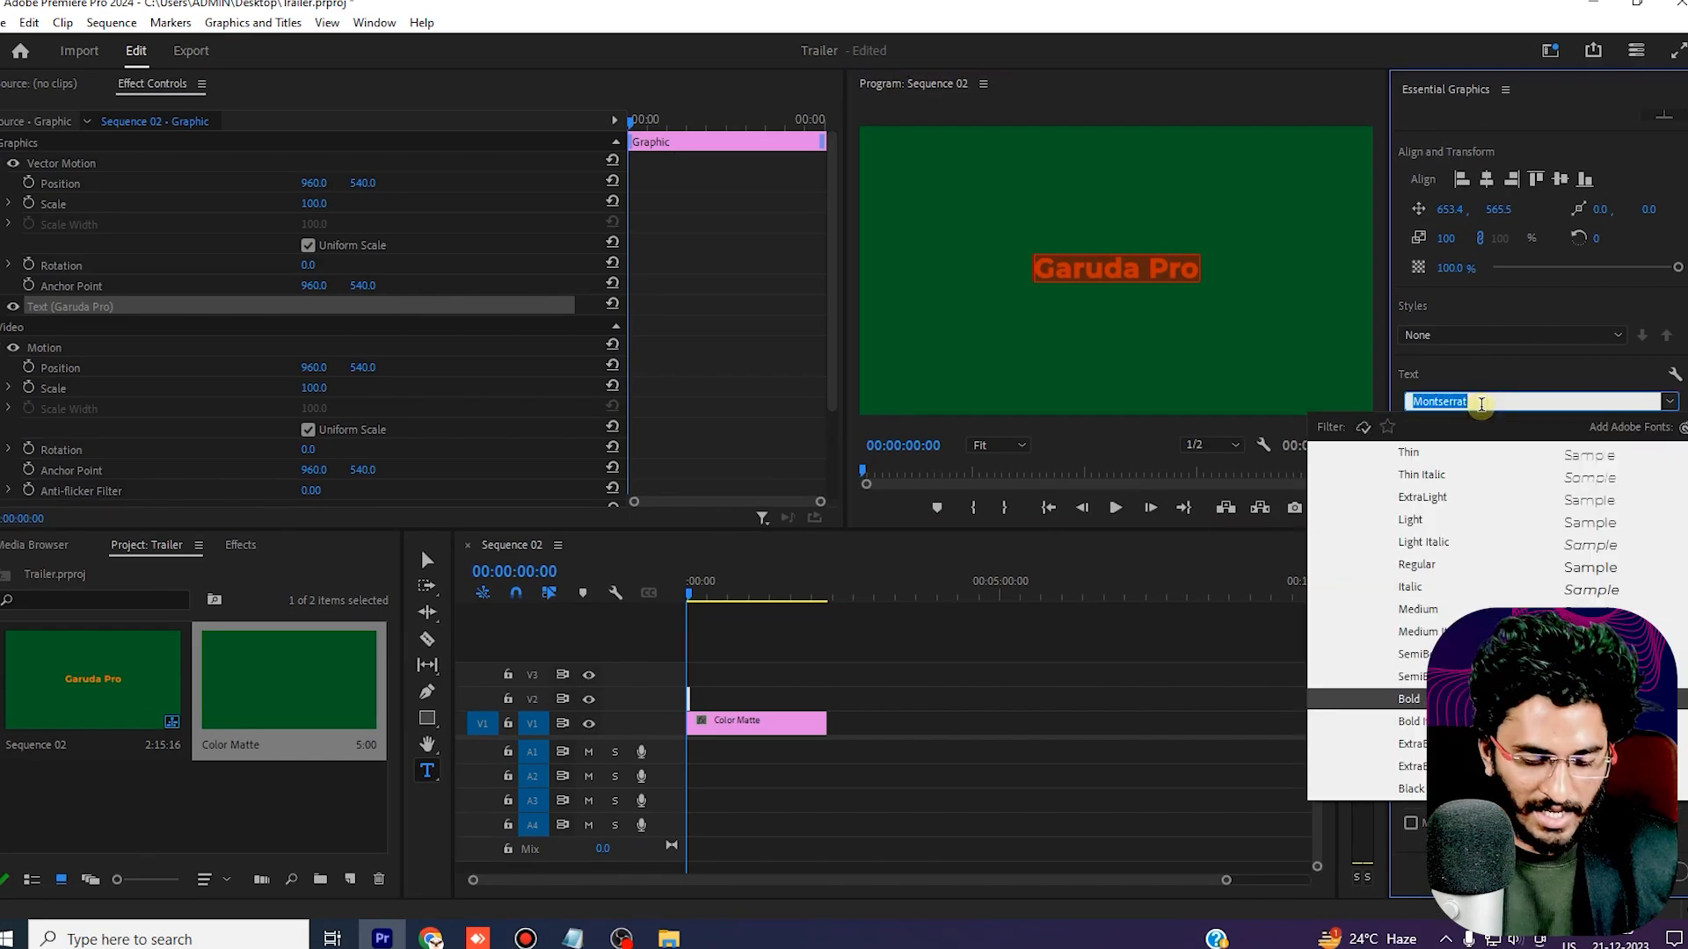
pyautogui.write('LEMON')
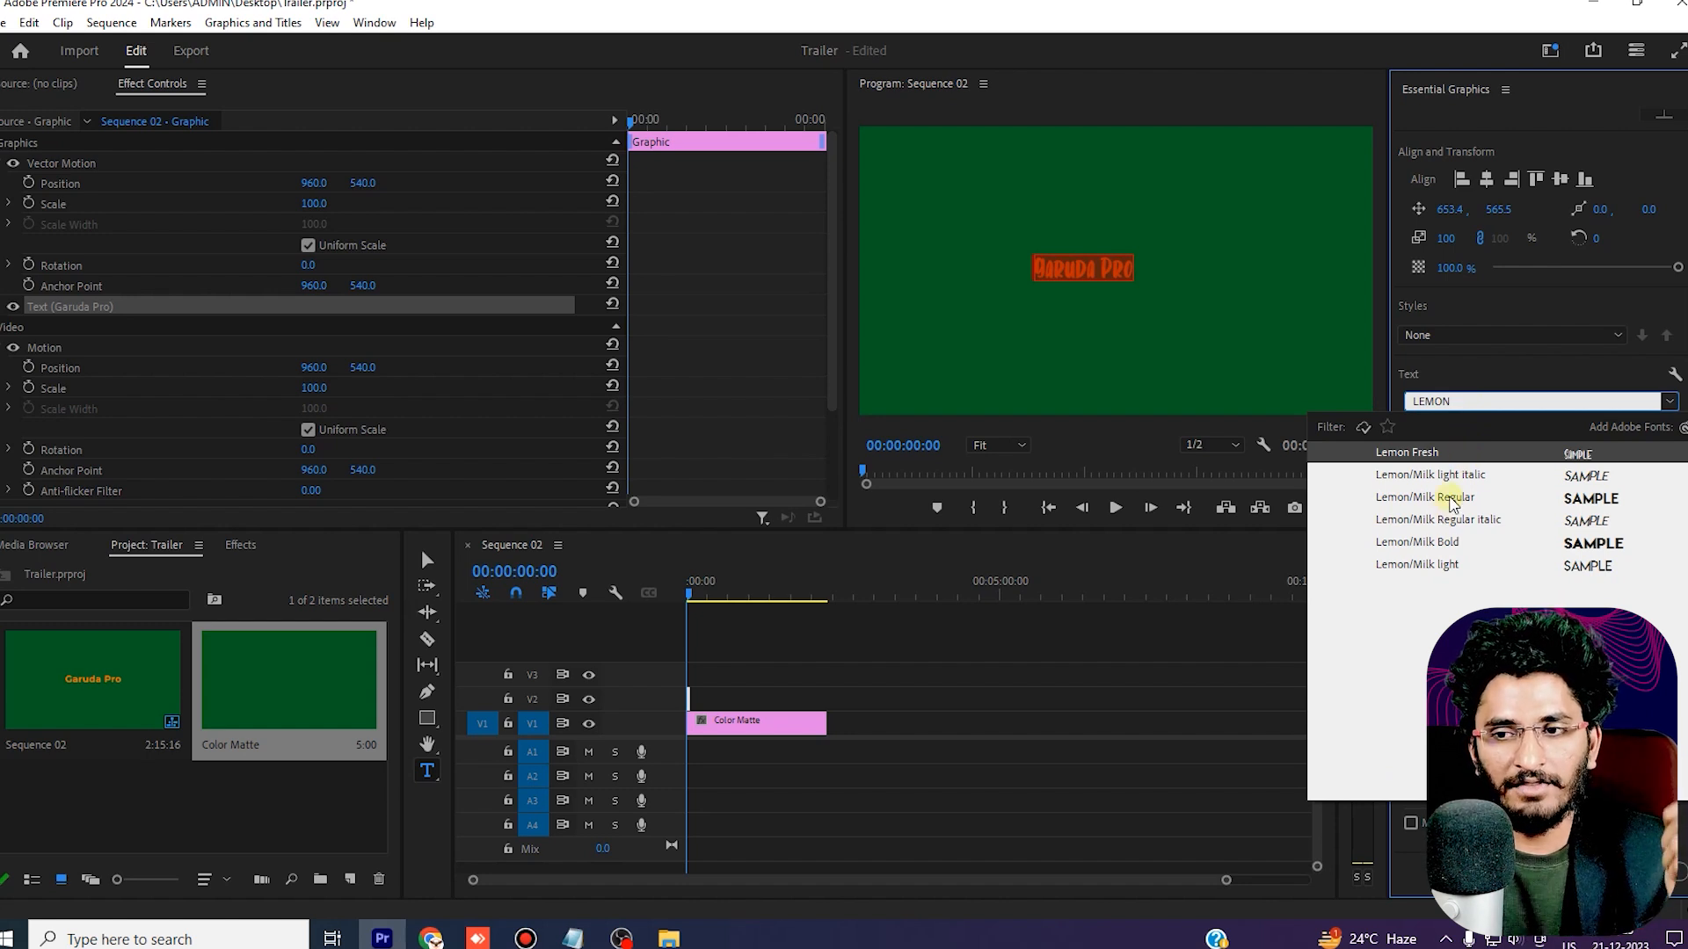
pyautogui.click(1448, 543)
pyautogui.click(1450, 618)
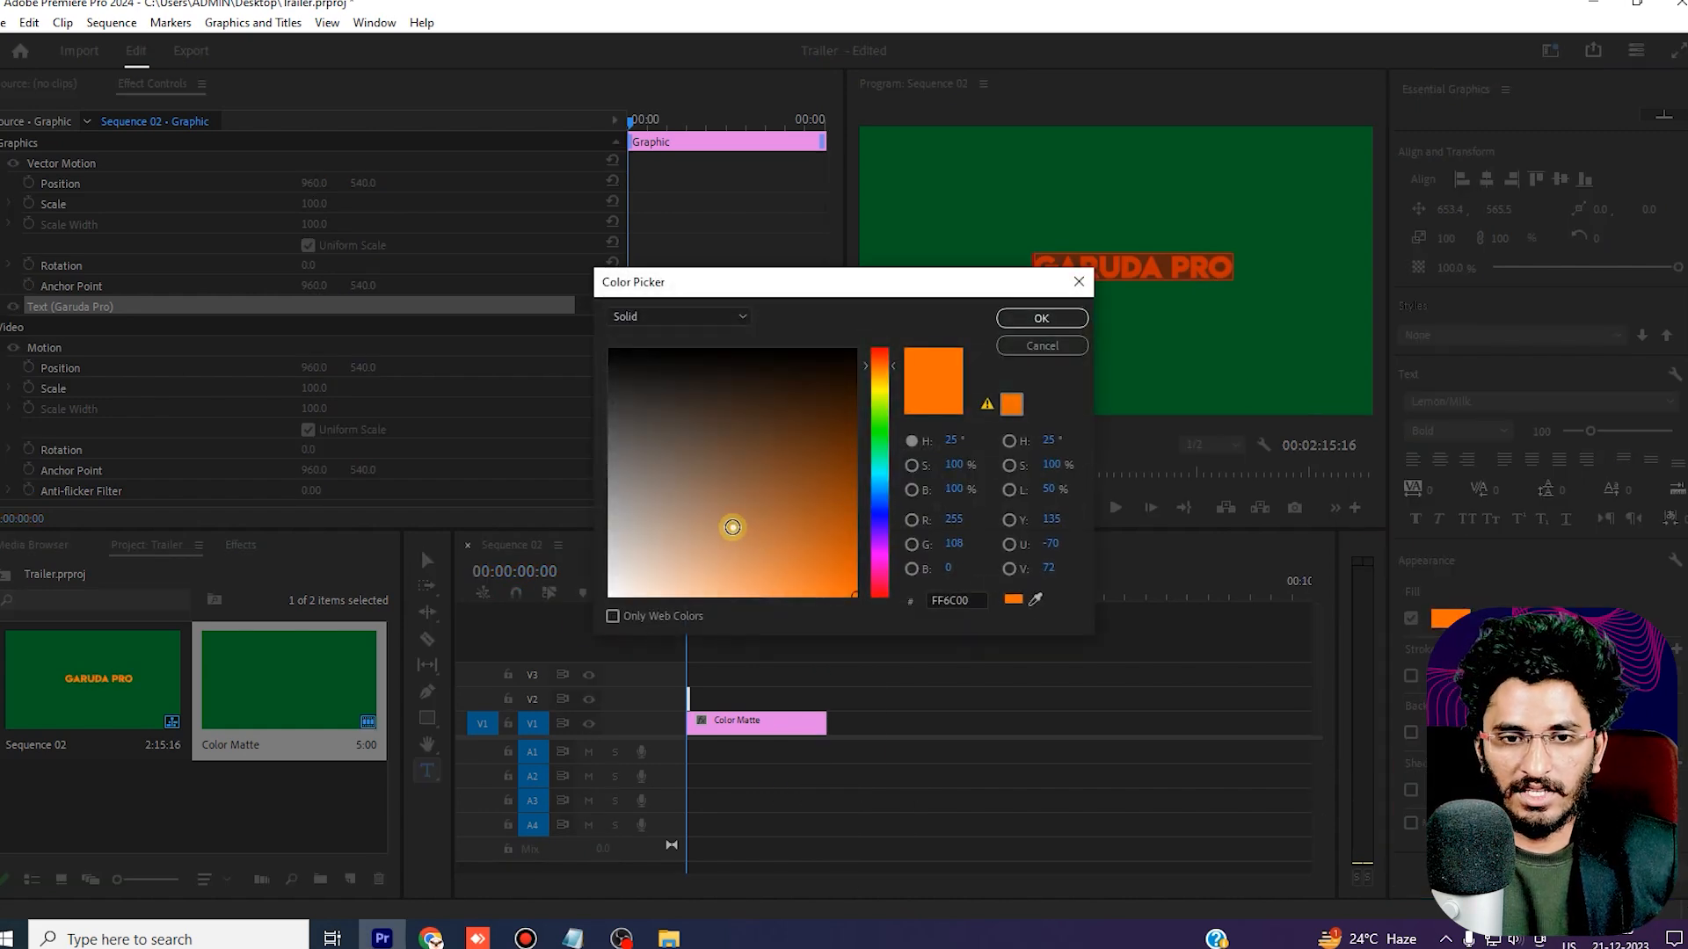
pyautogui.click(1023, 321)
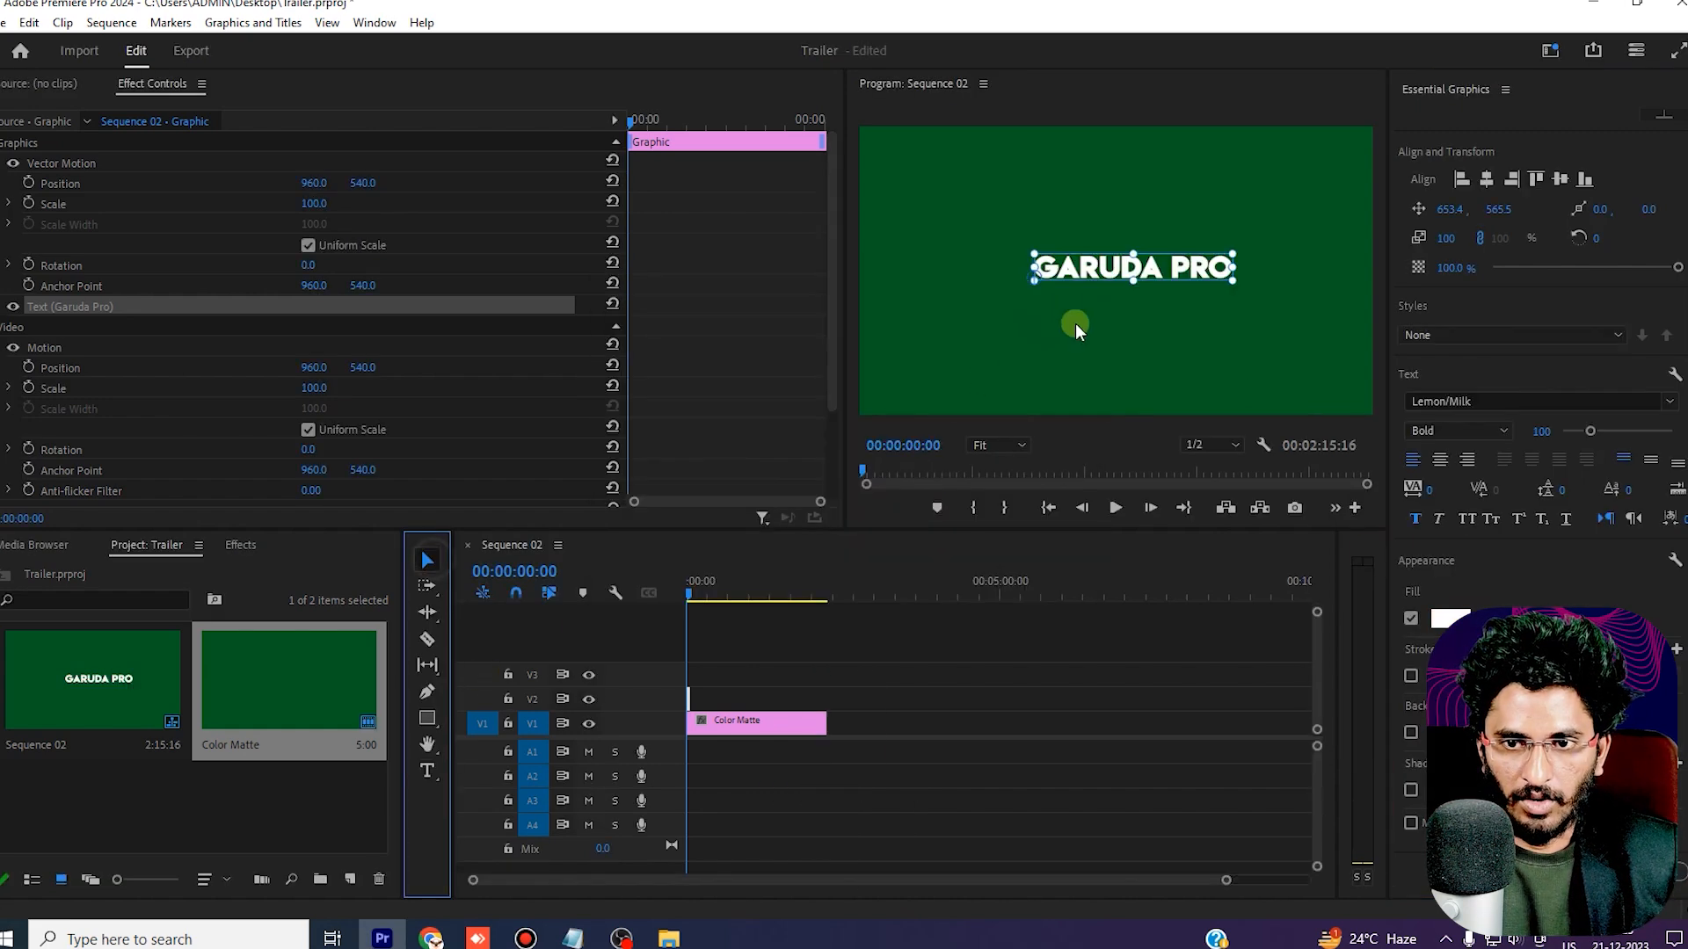
# - Enlarge the title text to size 156 and move it to about the centre of the frame
pyautogui.doubleClick(1130, 274)
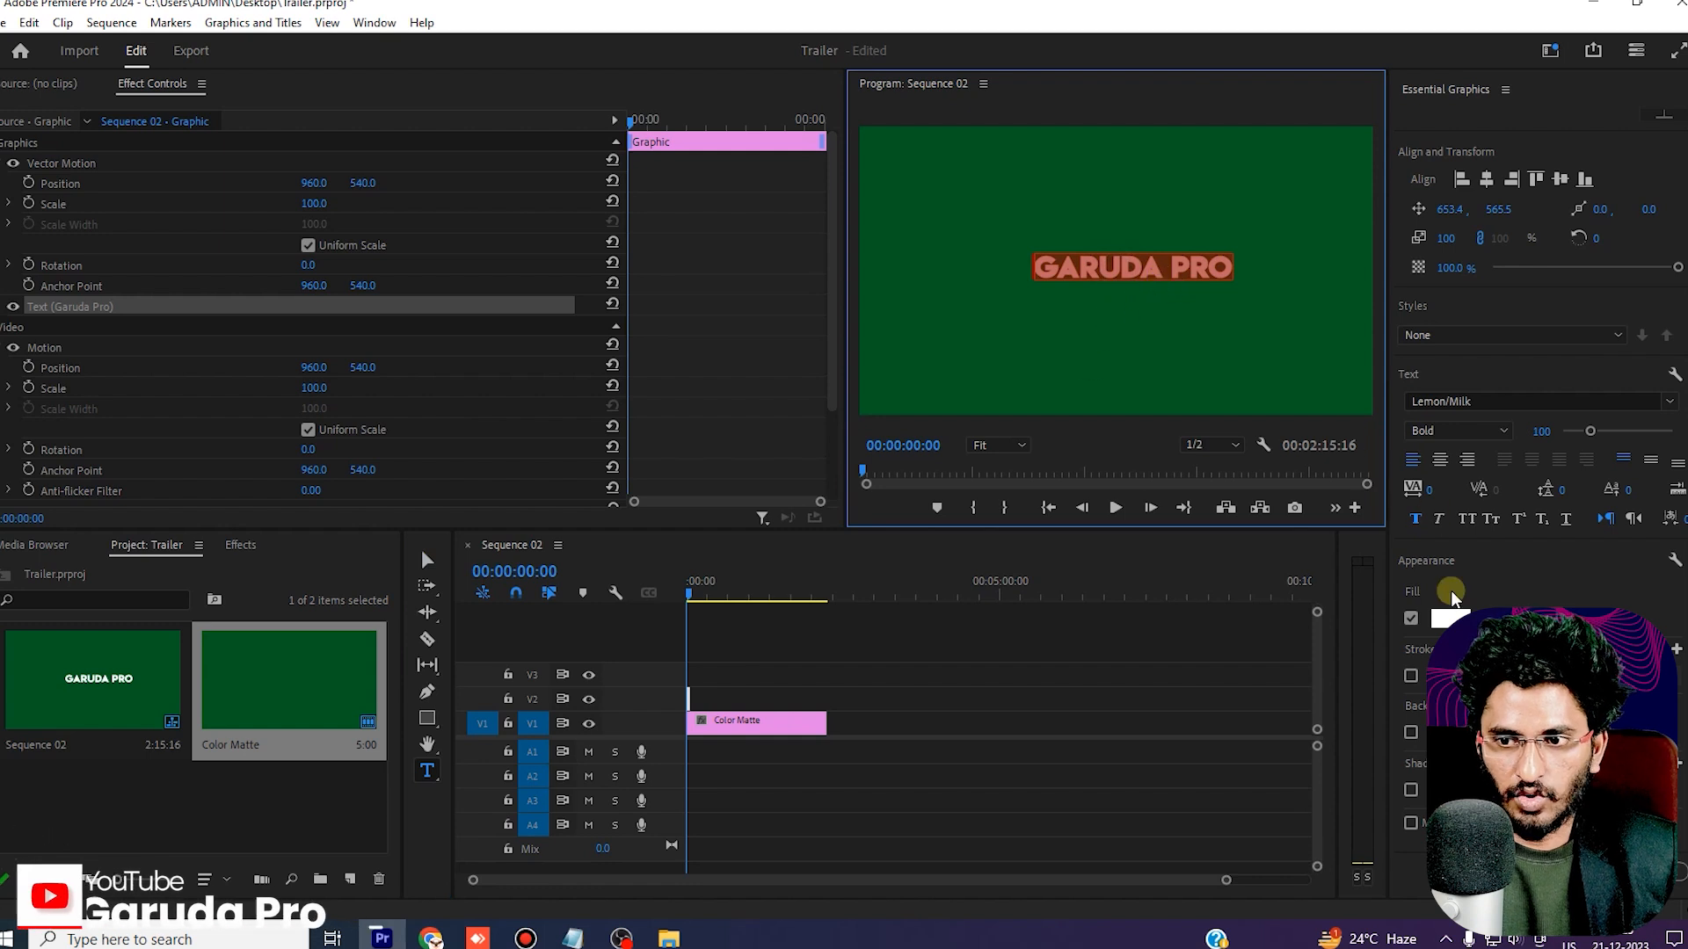
pyautogui.moveTo(1590, 431); pyautogui.dragTo(1605, 431)
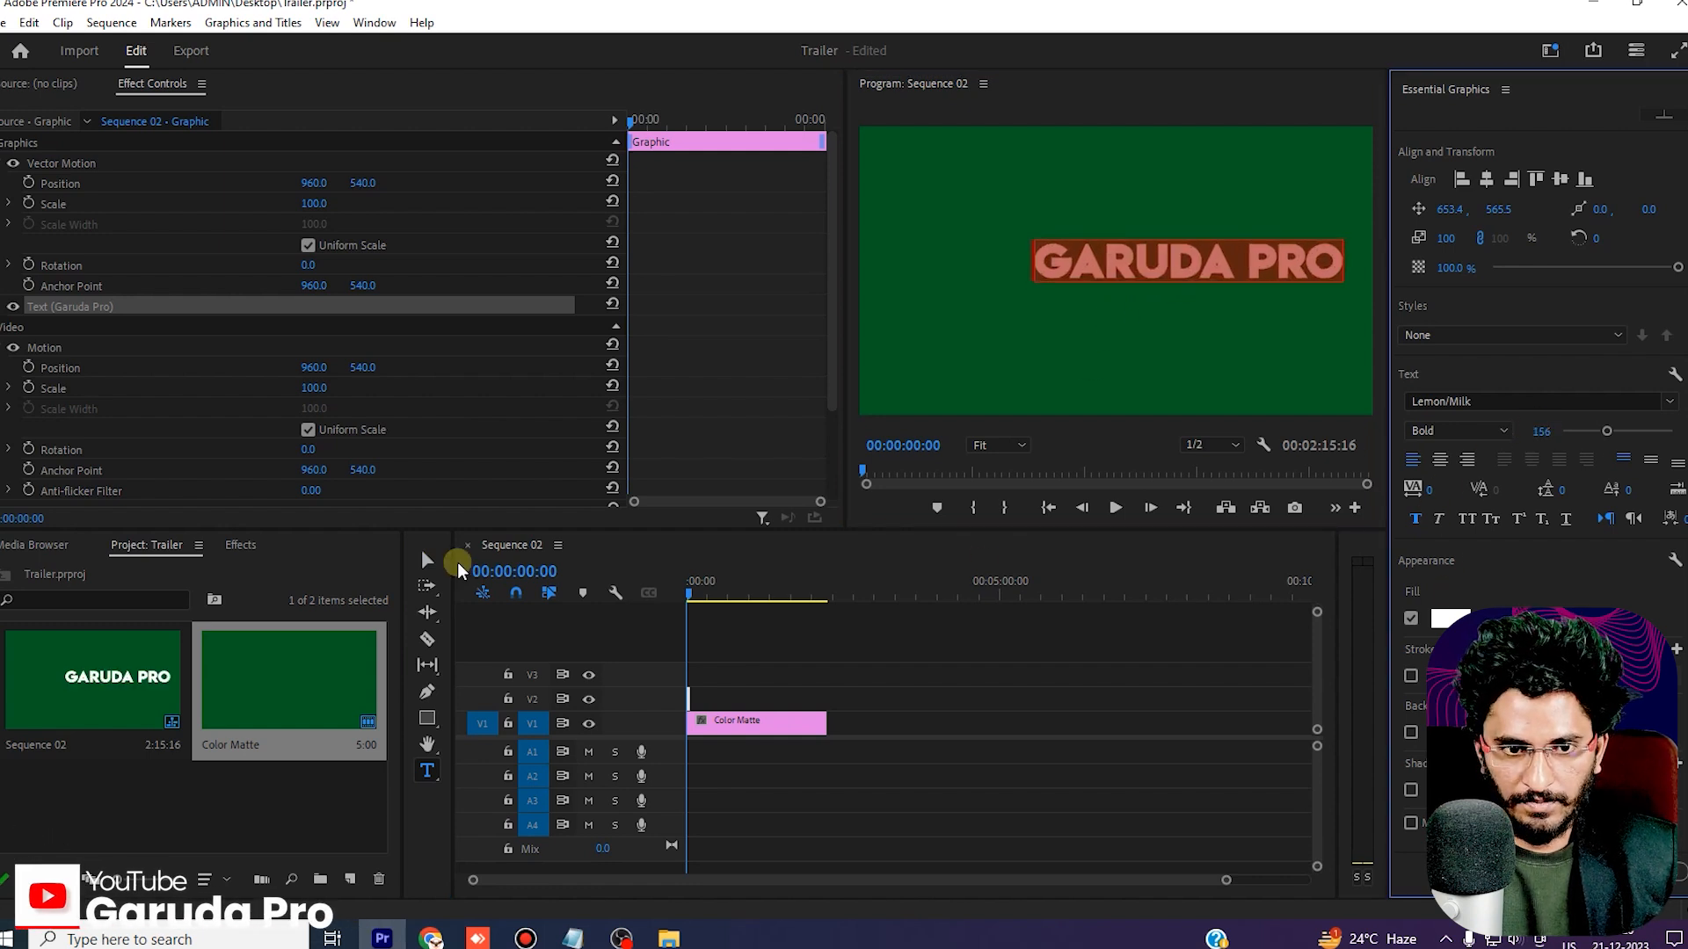
pyautogui.click(427, 560)
pyautogui.moveTo(1201, 265); pyautogui.dragTo(1136, 264)
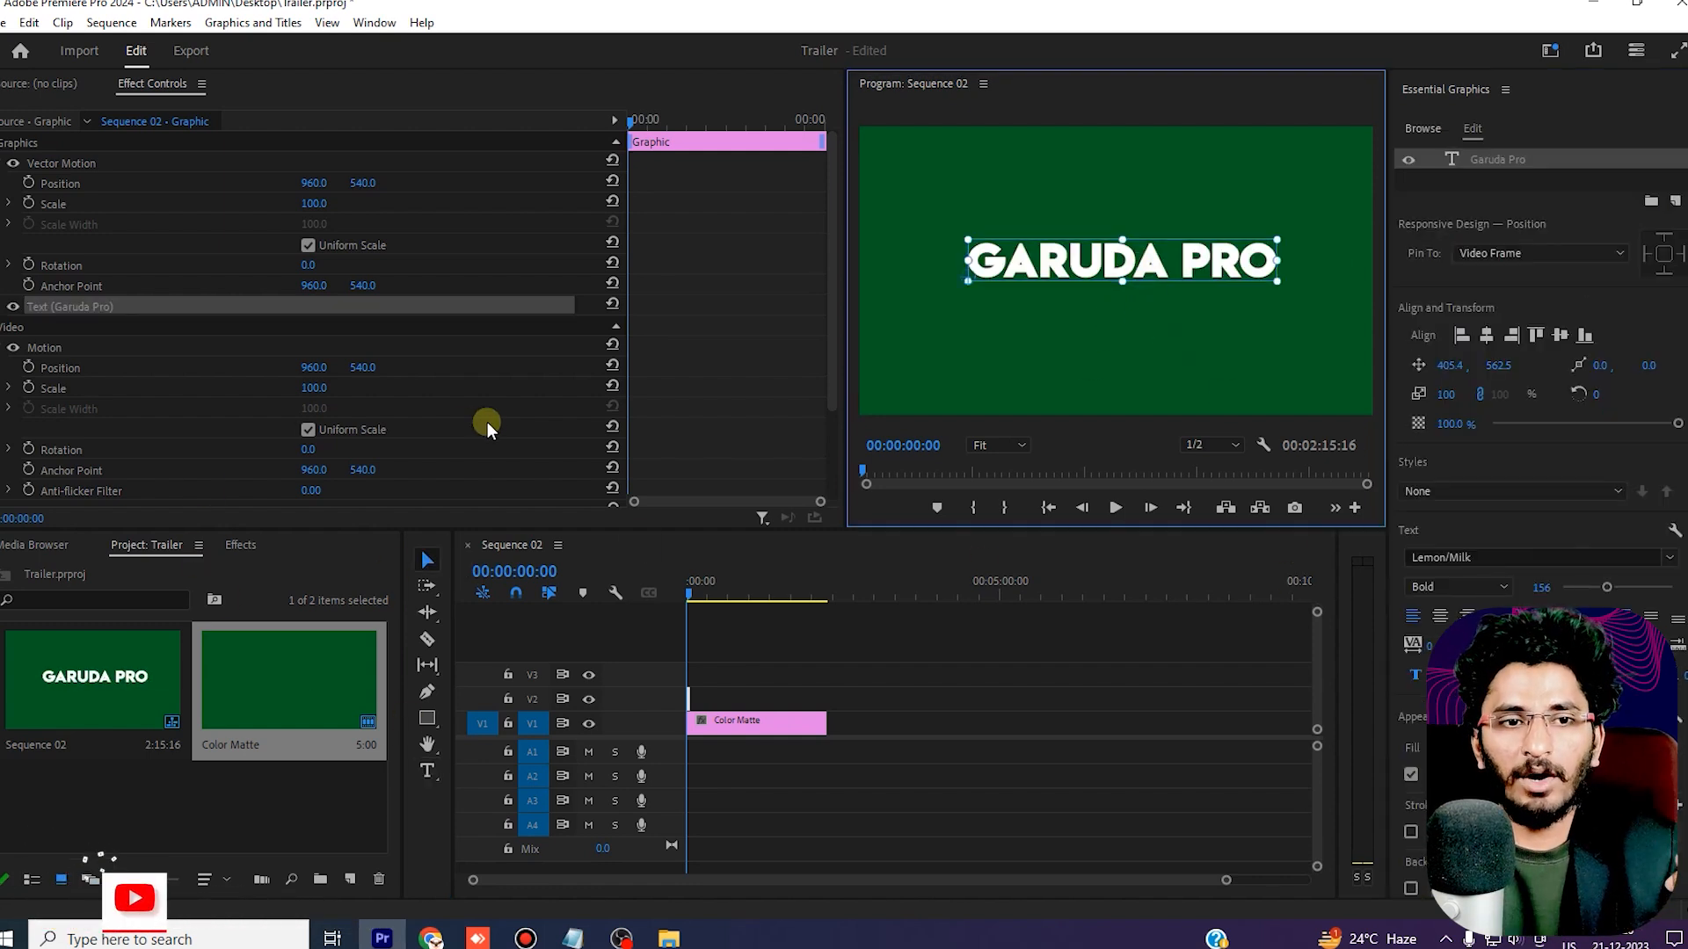
pyautogui.scroll(-2, 490, 420)
pyautogui.click(630, 120)
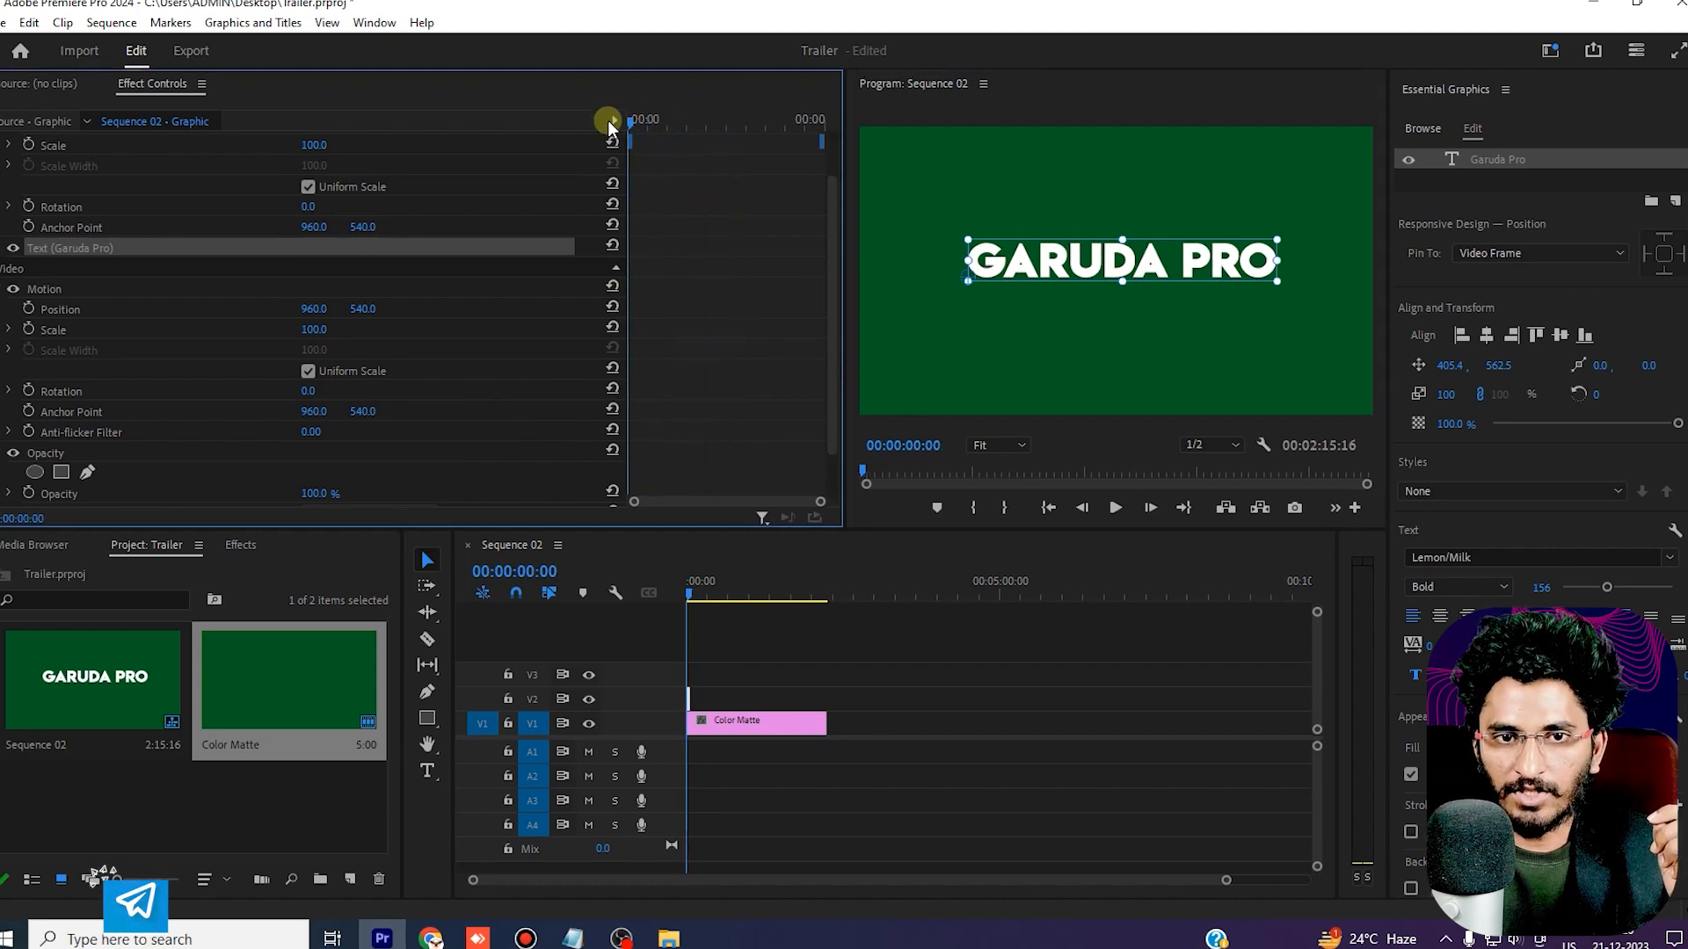
pyautogui.click(29, 309)
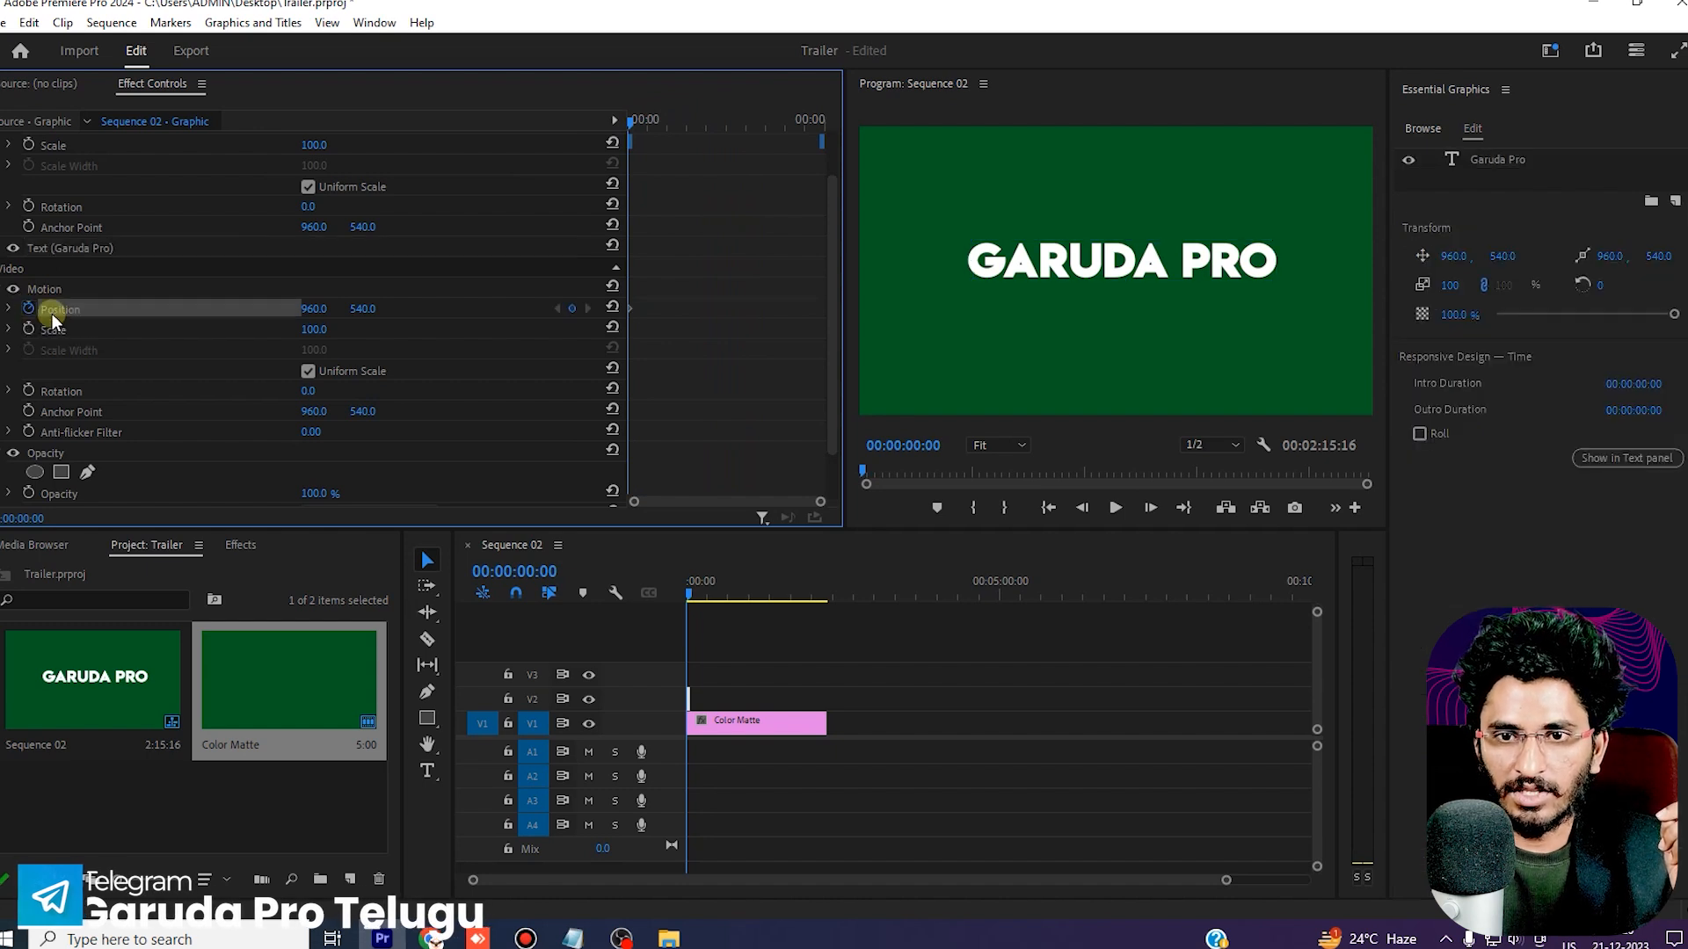
pyautogui.click(29, 309)
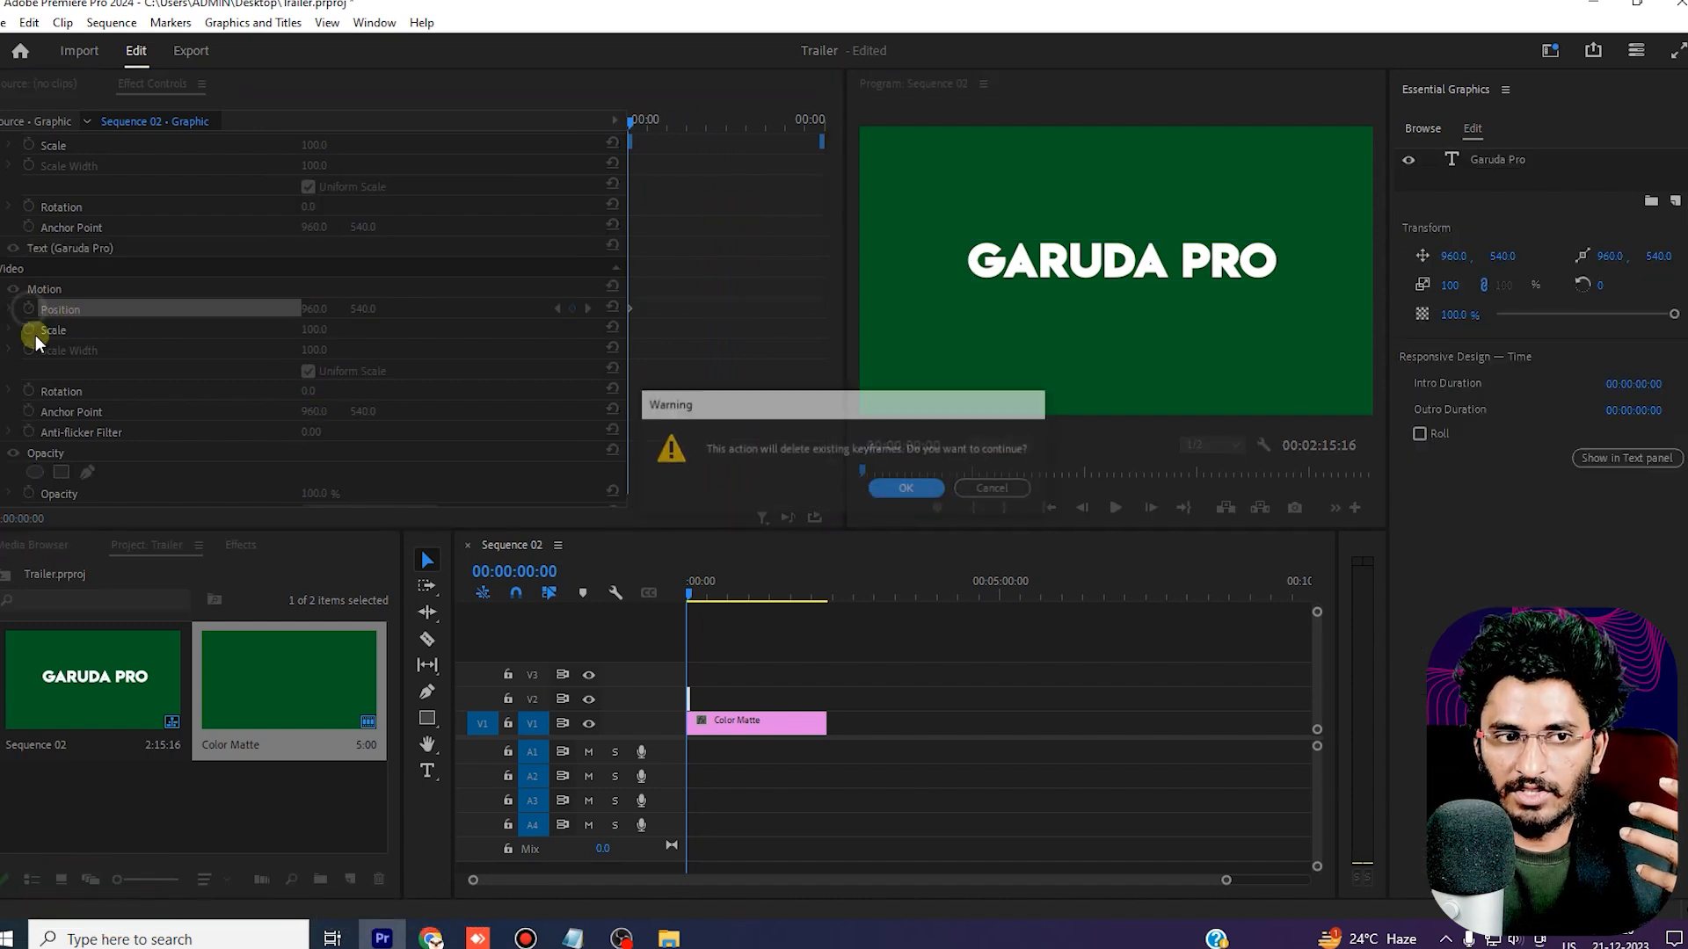
pyautogui.click(911, 488)
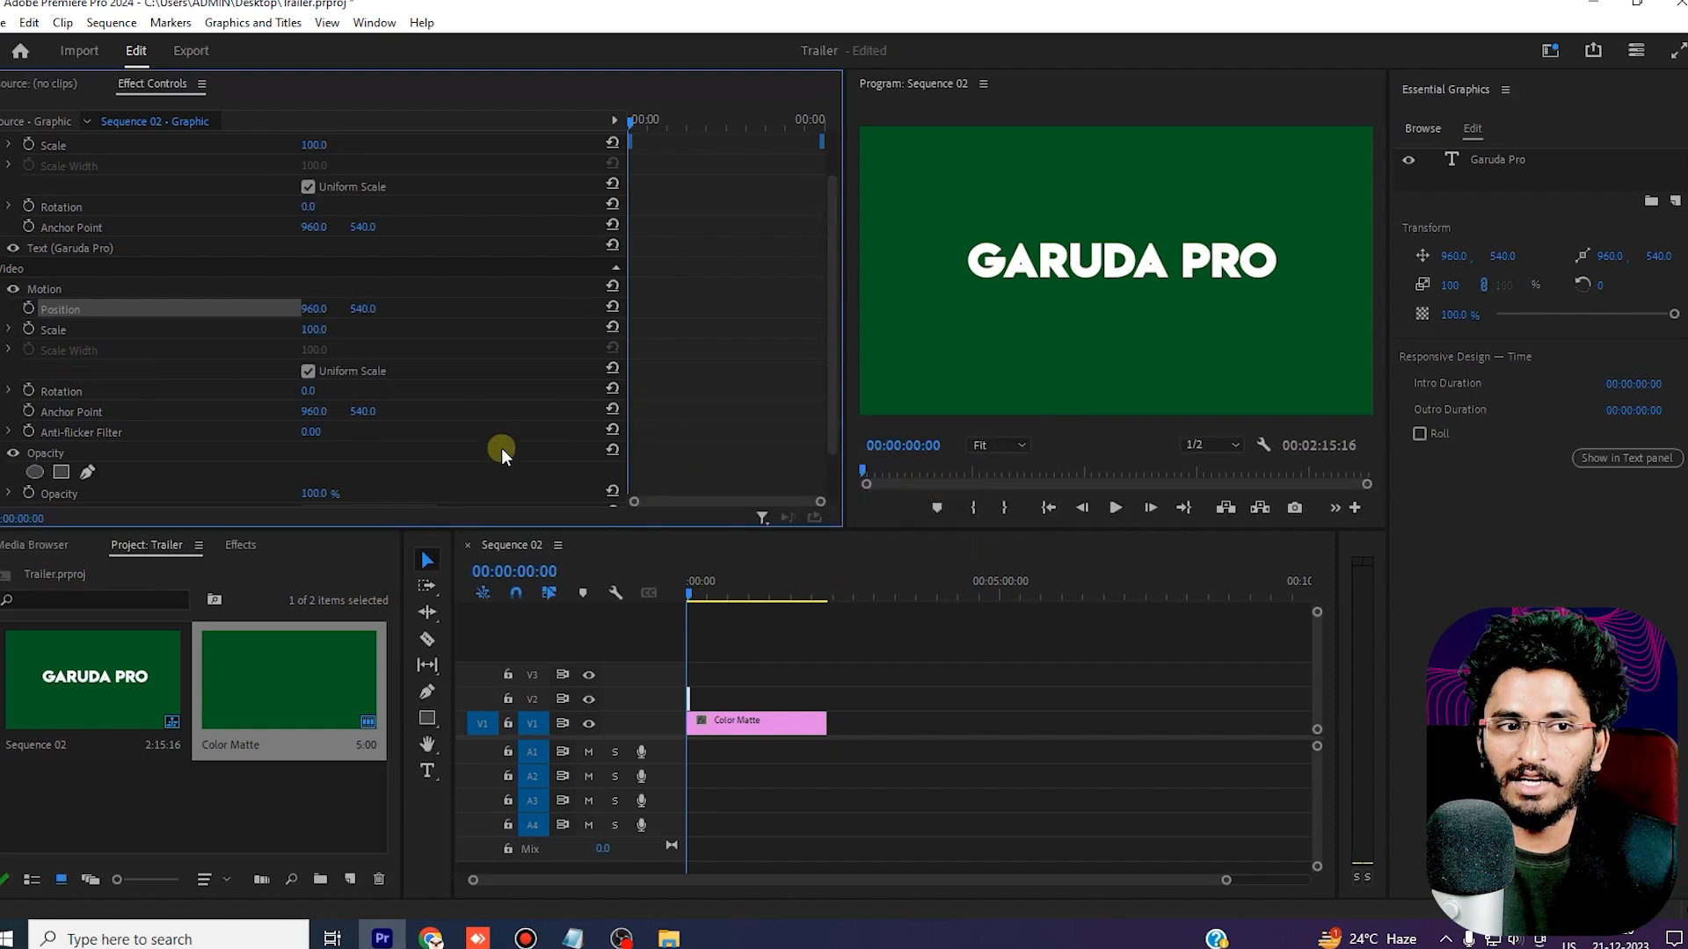
# - Animate the title's Motion Position vertically with keyframes of 1202 at 00:00:00:00 and about 624 at 00:00:01:16
pyautogui.click(29, 309)
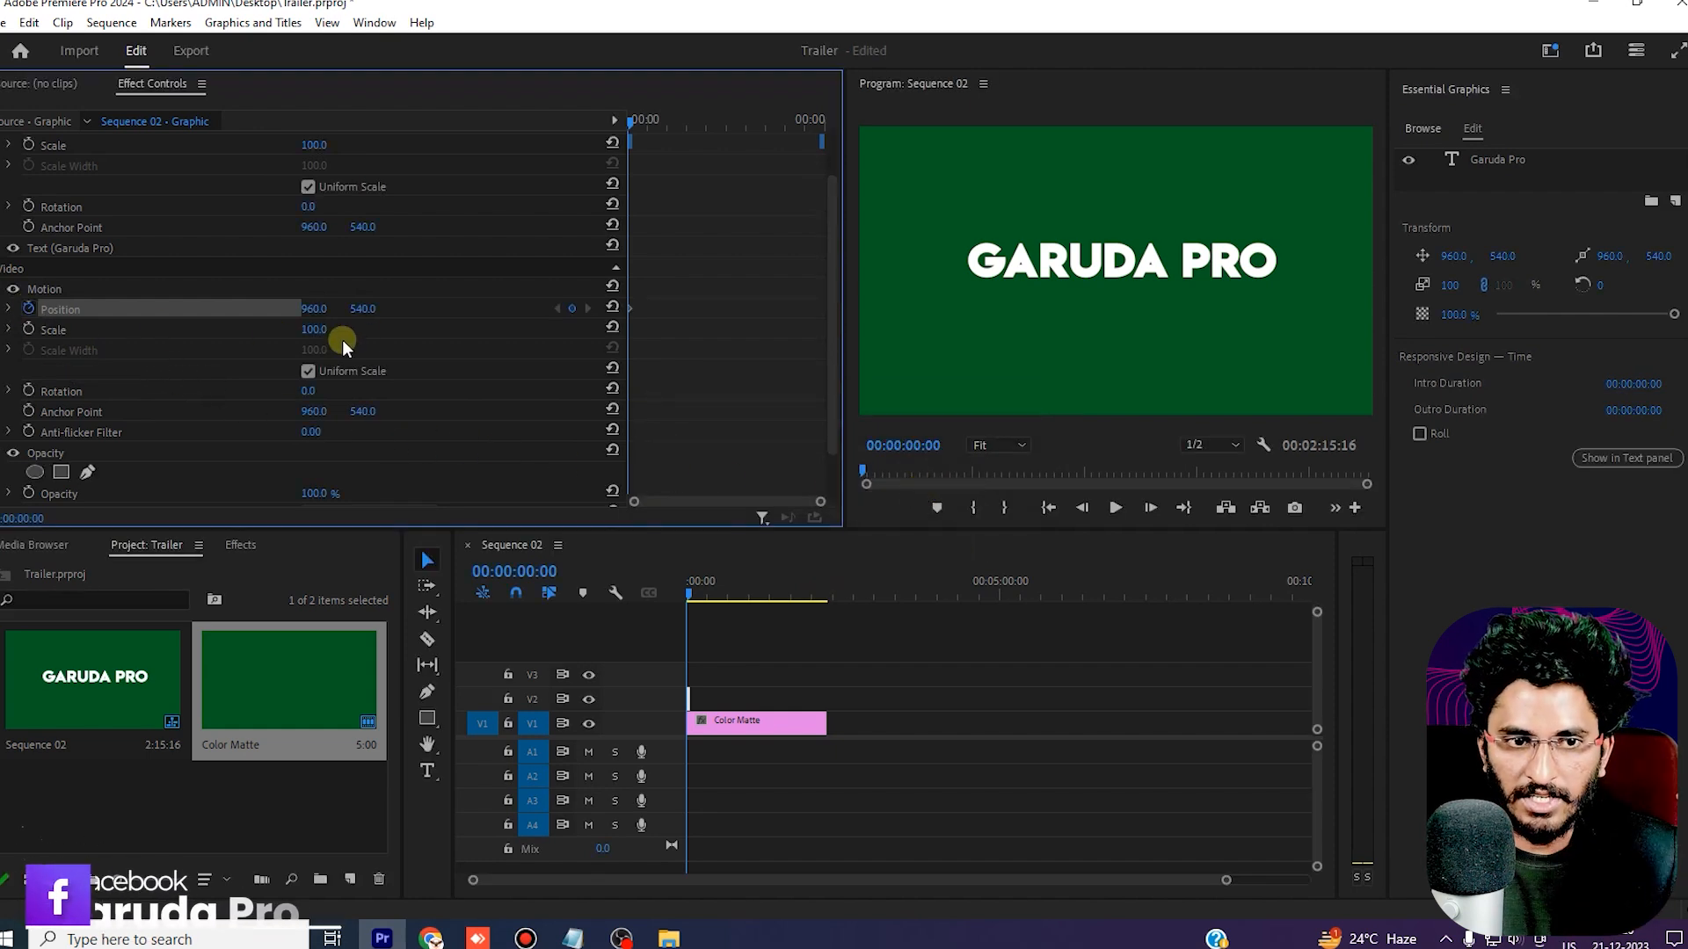
pyautogui.moveTo(363, 309); pyautogui.dragTo(466, 308)
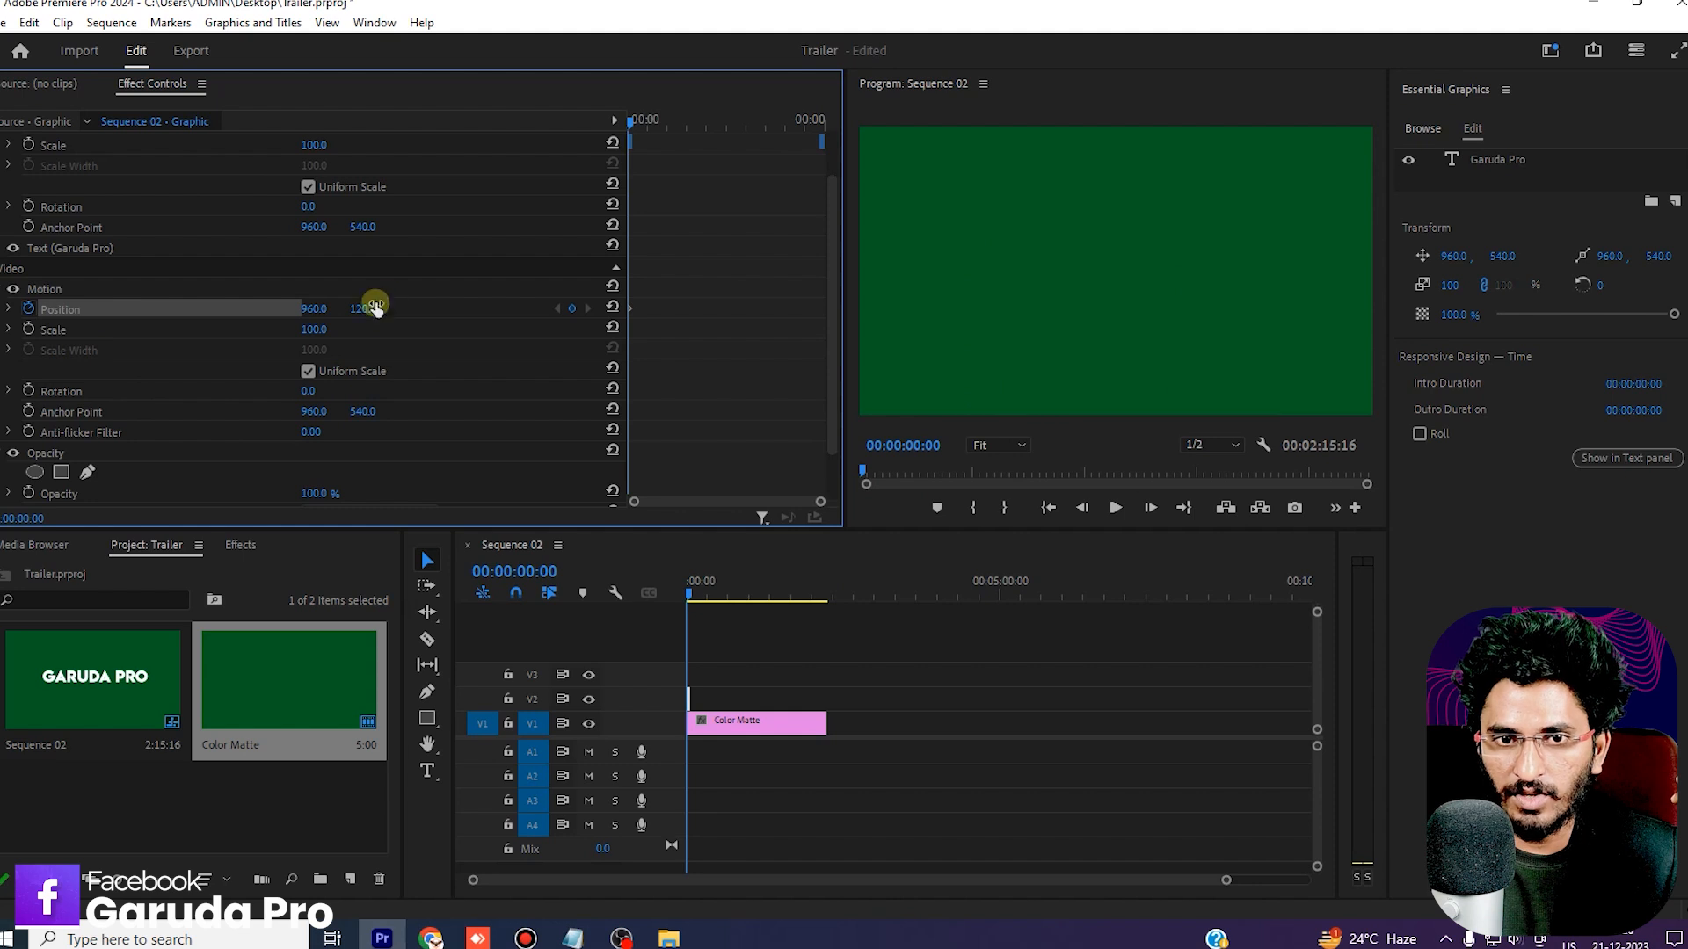
pyautogui.moveTo(629, 123); pyautogui.dragTo(692, 124)
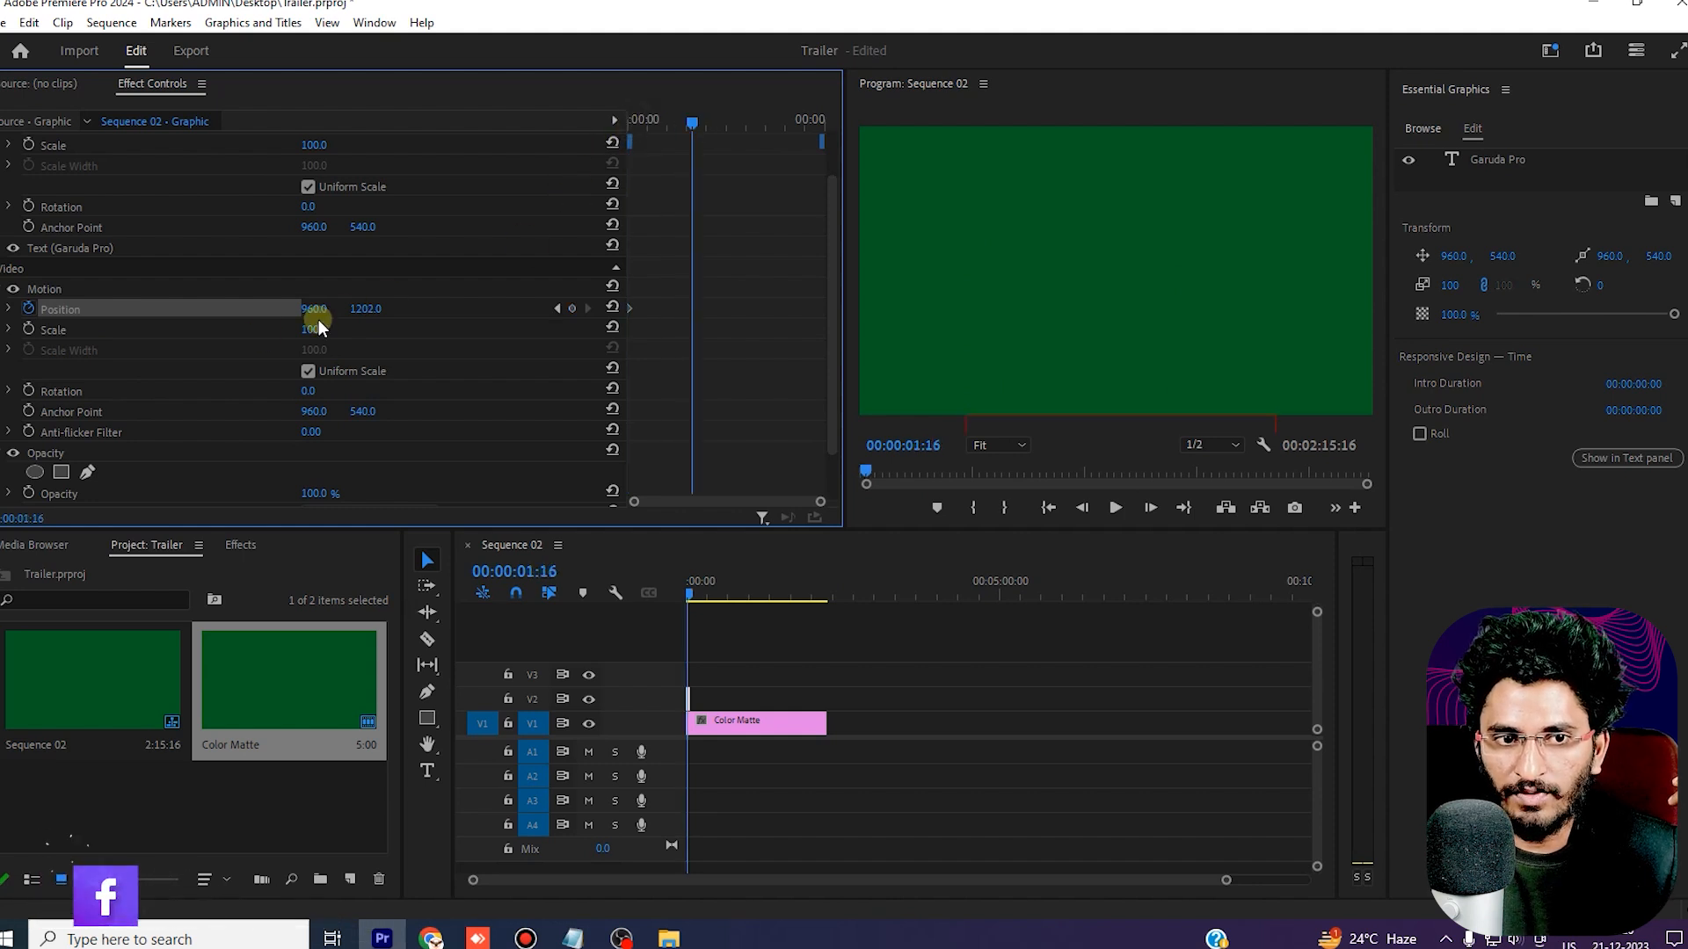
pyautogui.moveTo(363, 308); pyautogui.dragTo(571, 284)
# - Play the title's position animation from the start of the sequence
pyautogui.moveTo(647, 114); pyautogui.dragTo(587, 140)
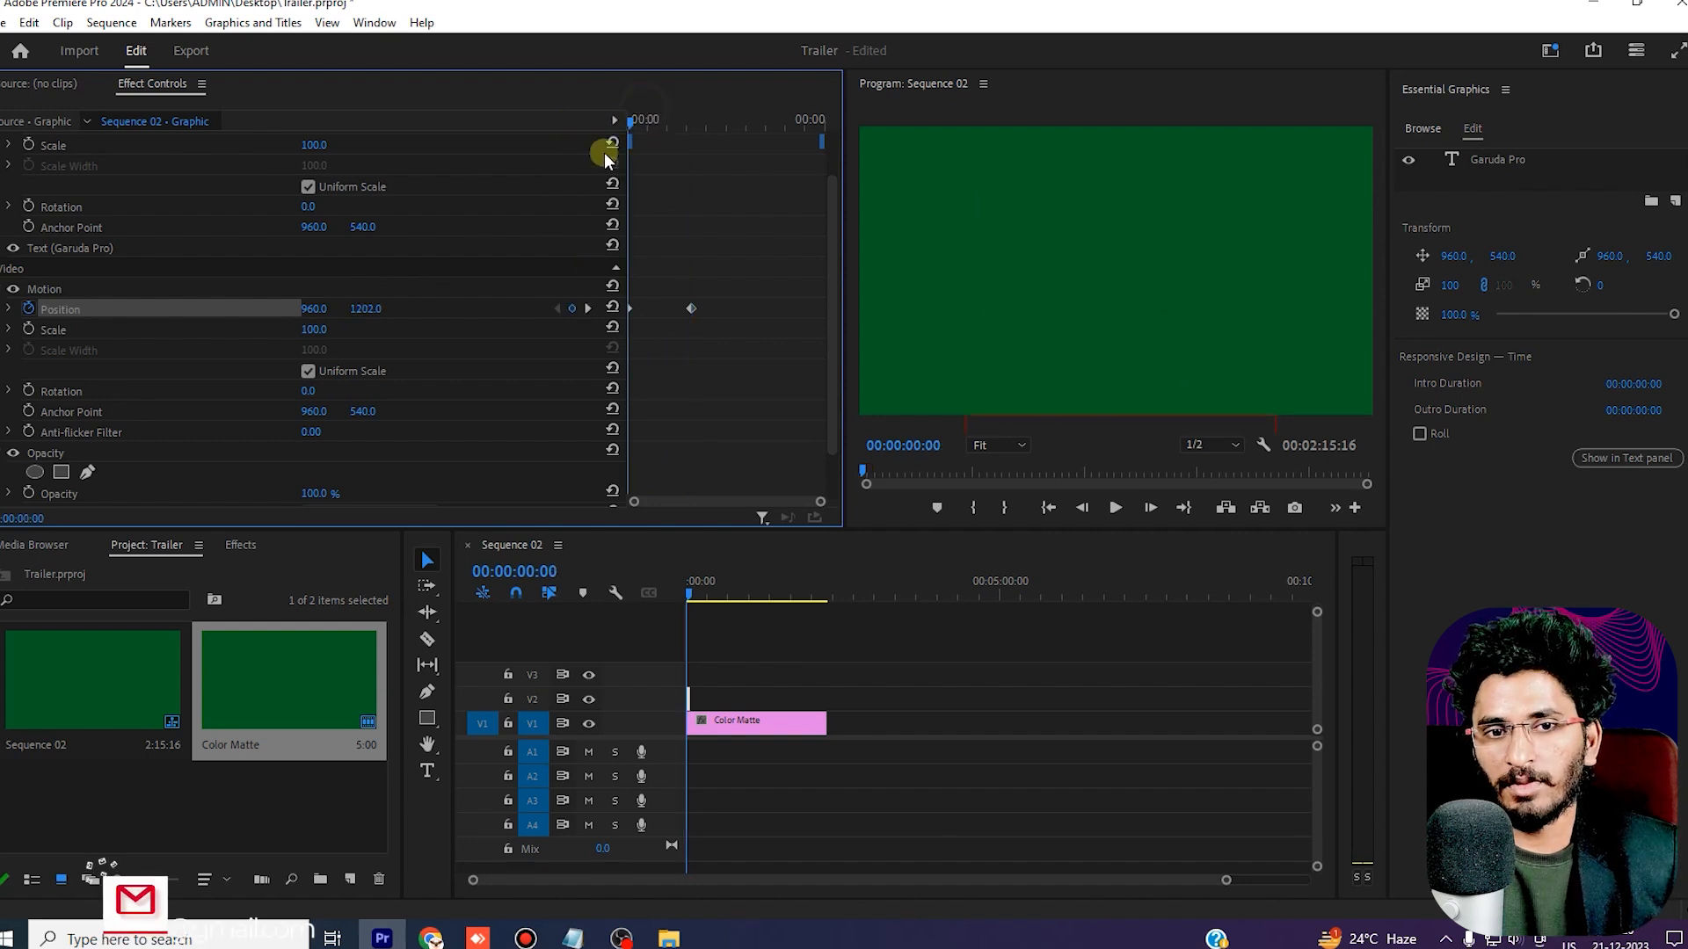
pyautogui.press('b')
pyautogui.press('space')
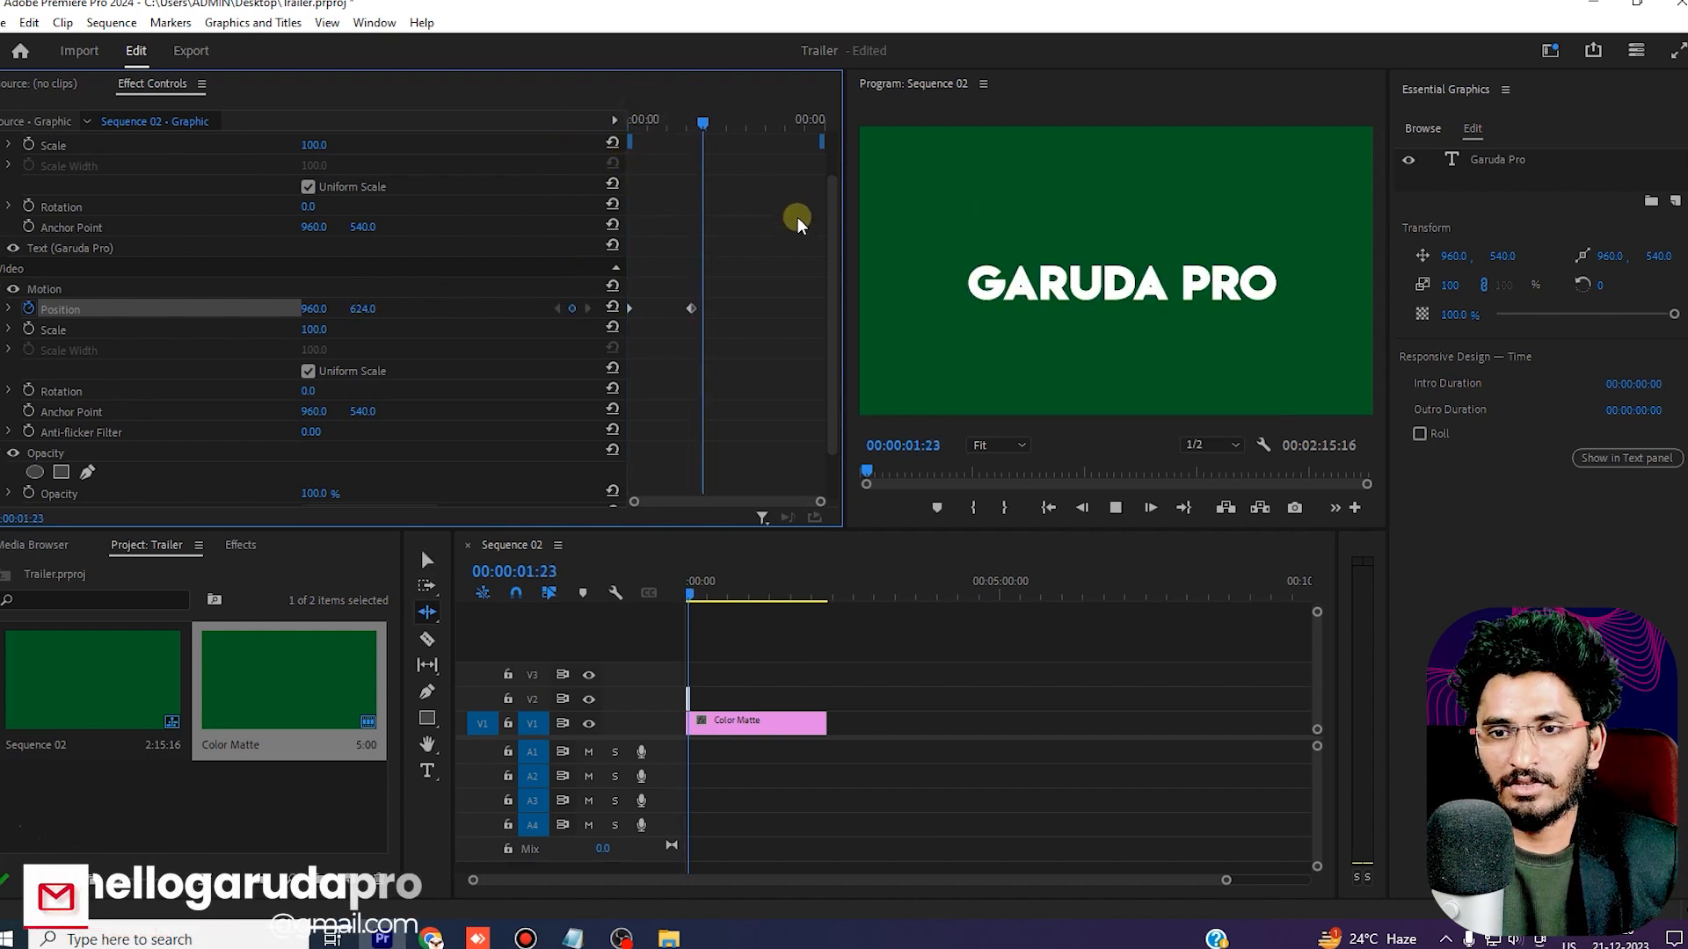
pyautogui.press('space')
# - Delete both Position keyframes from the title and switch off its Position animation
pyautogui.moveTo(749, 269); pyautogui.dragTo(620, 348)
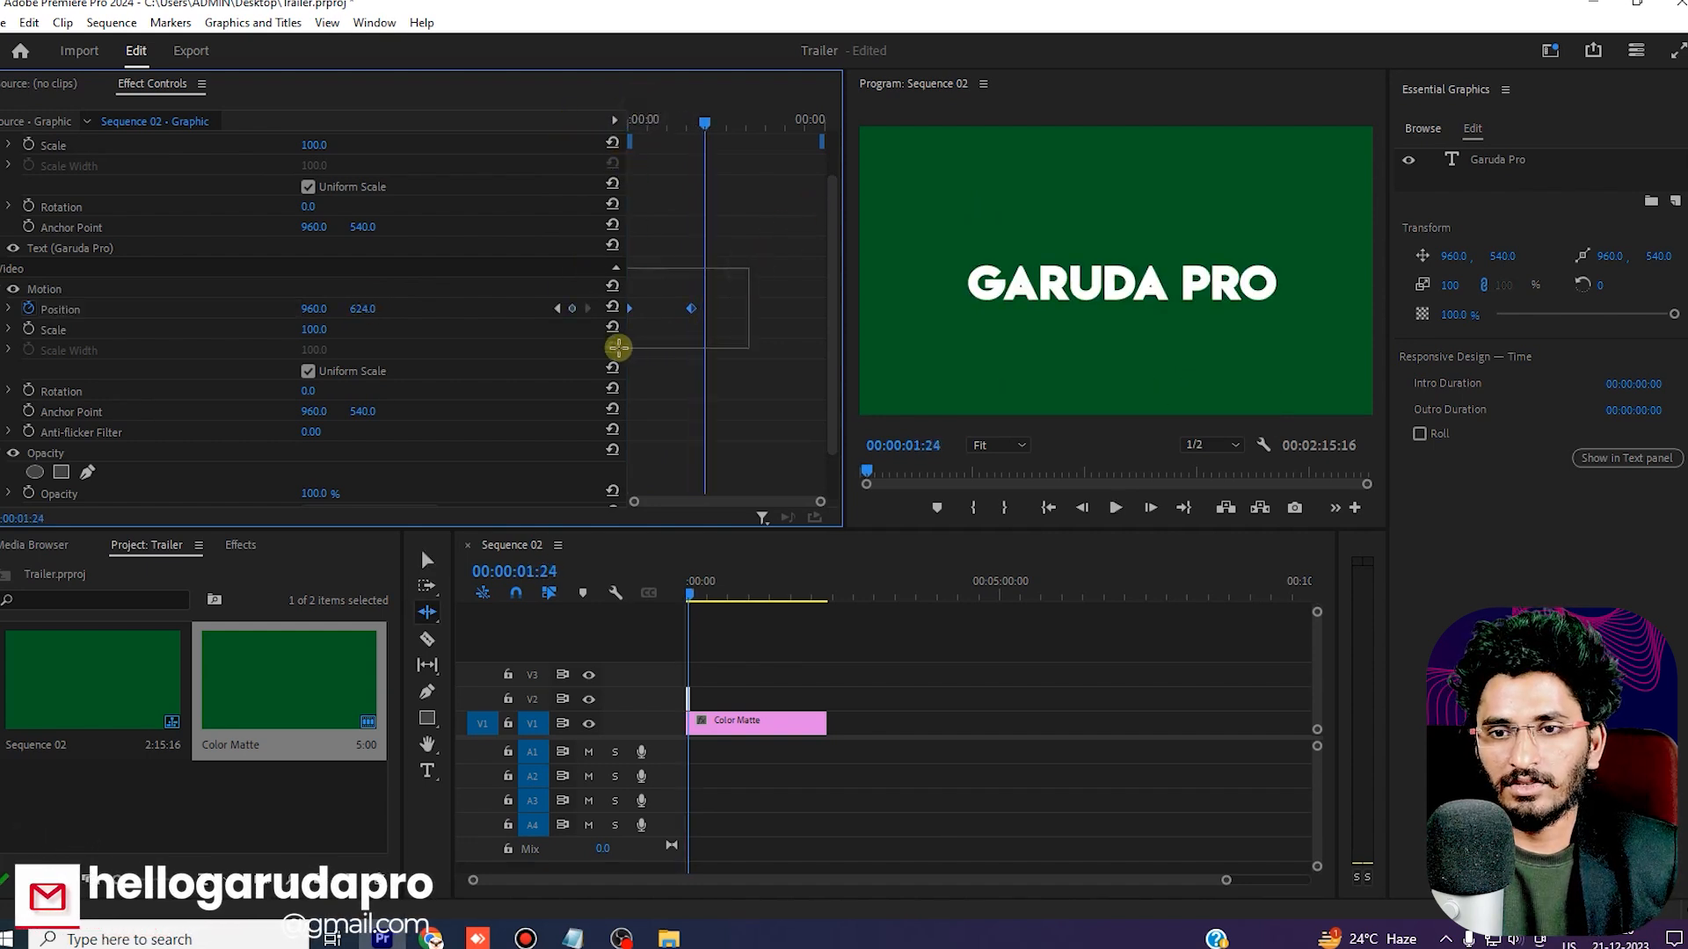
pyautogui.press('Delete')
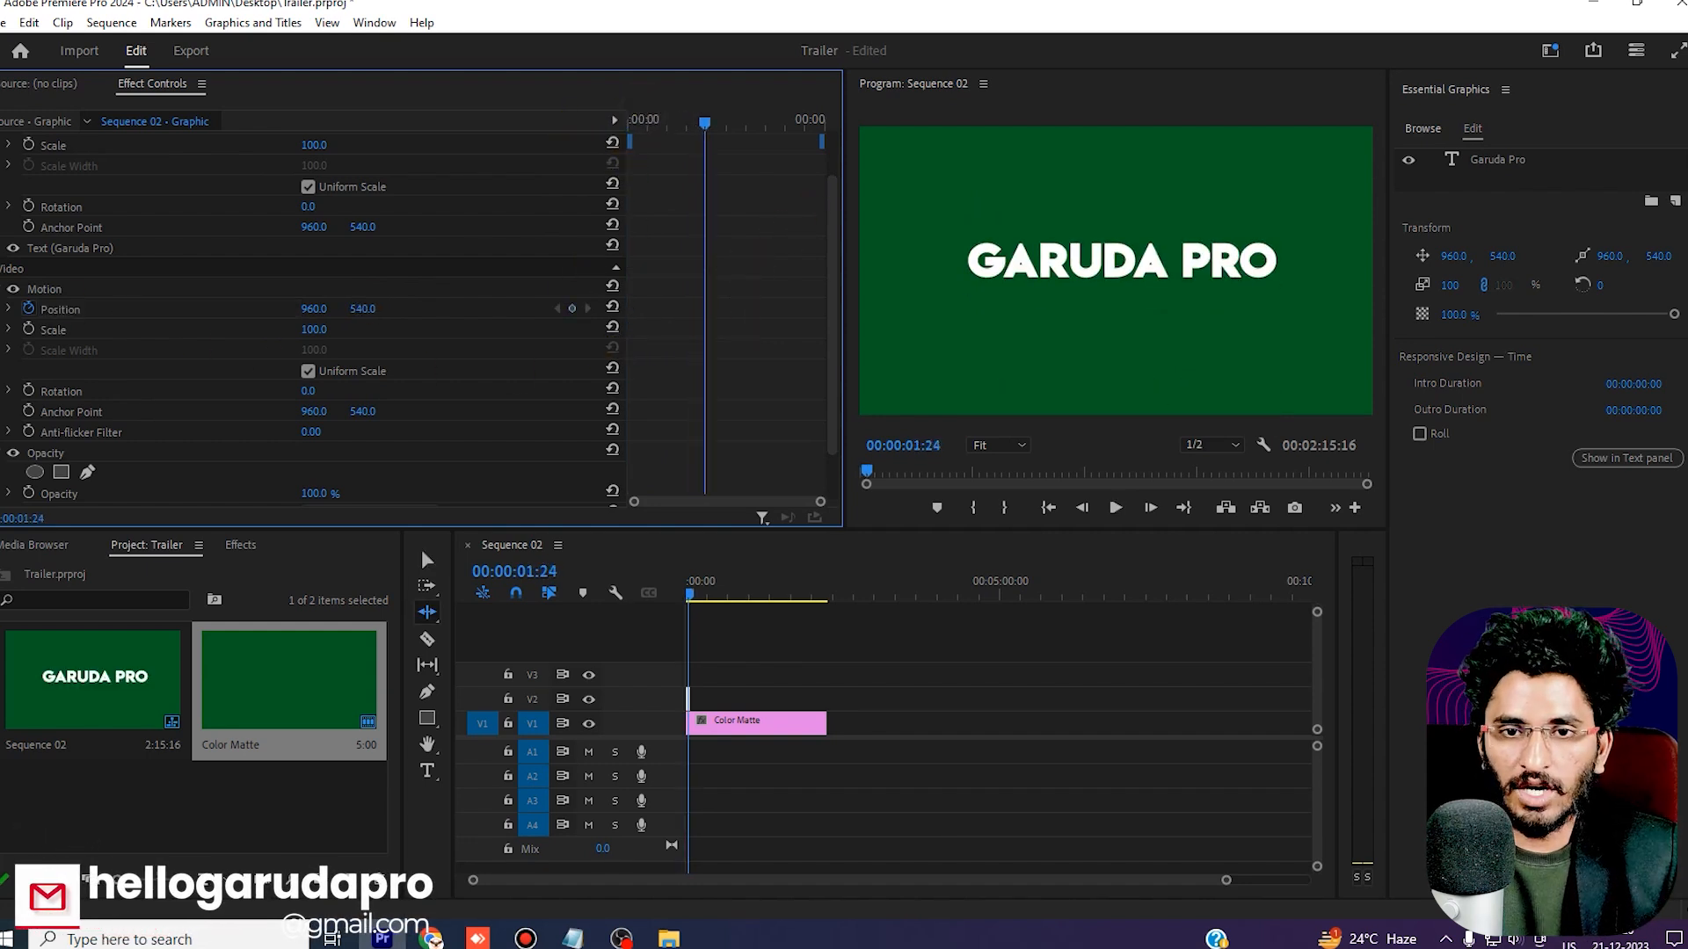
pyautogui.click(28, 309)
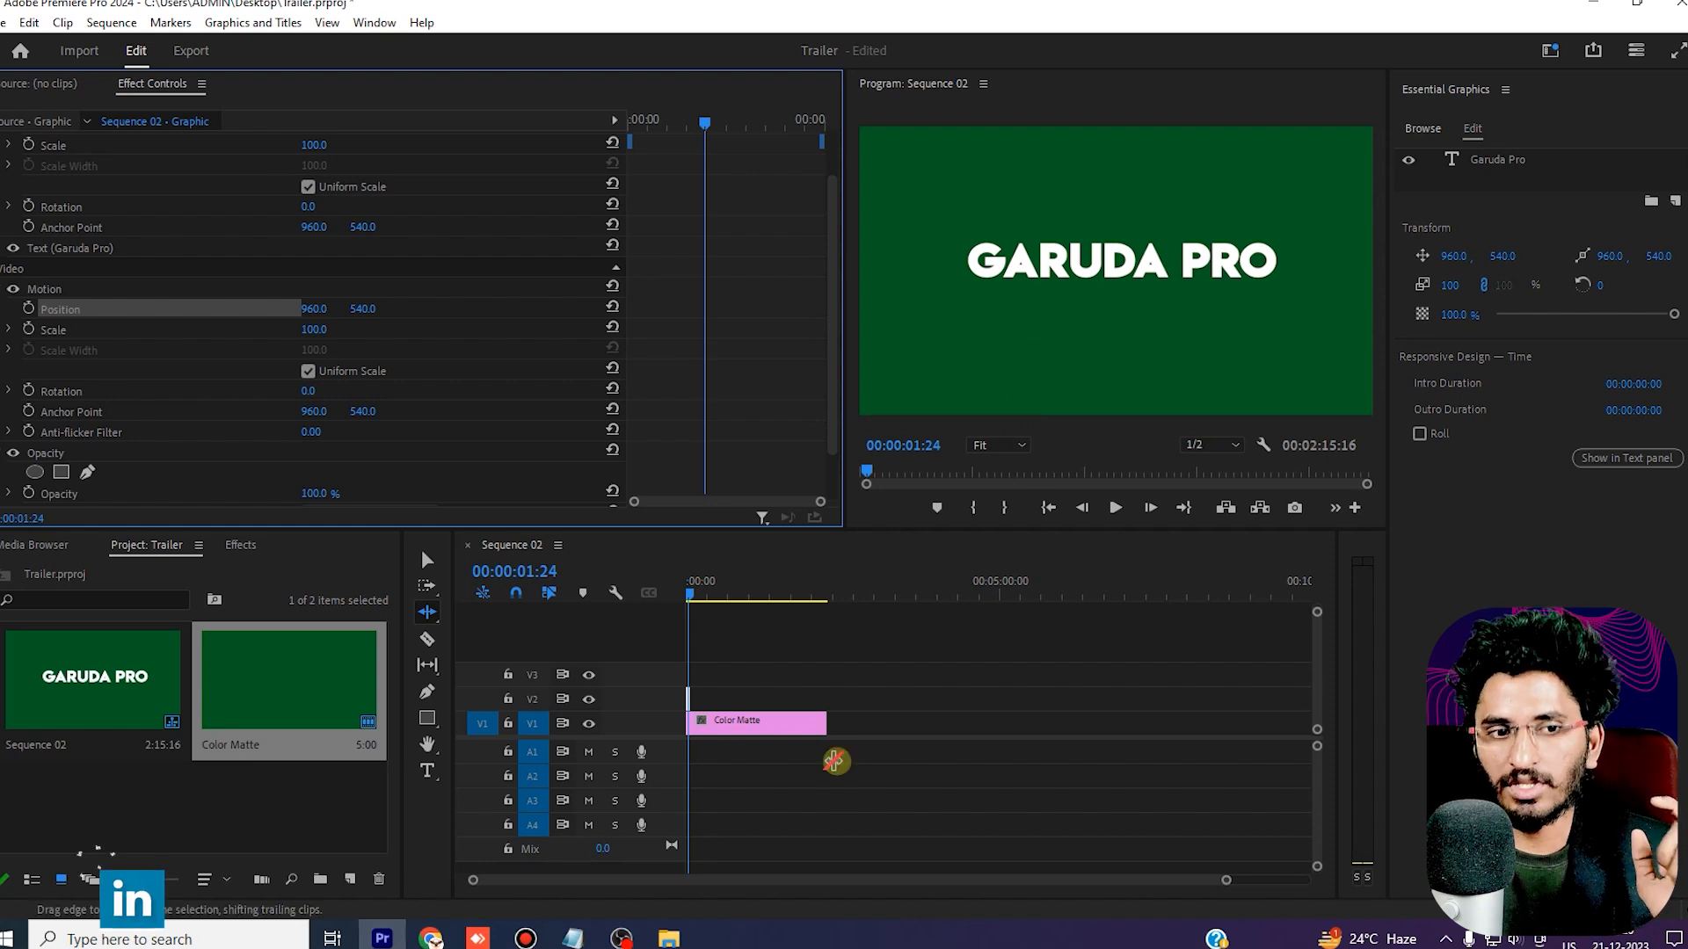
# - Show the Effects library and expand the Motion Presets folder inside Presets
pyautogui.click(240, 545)
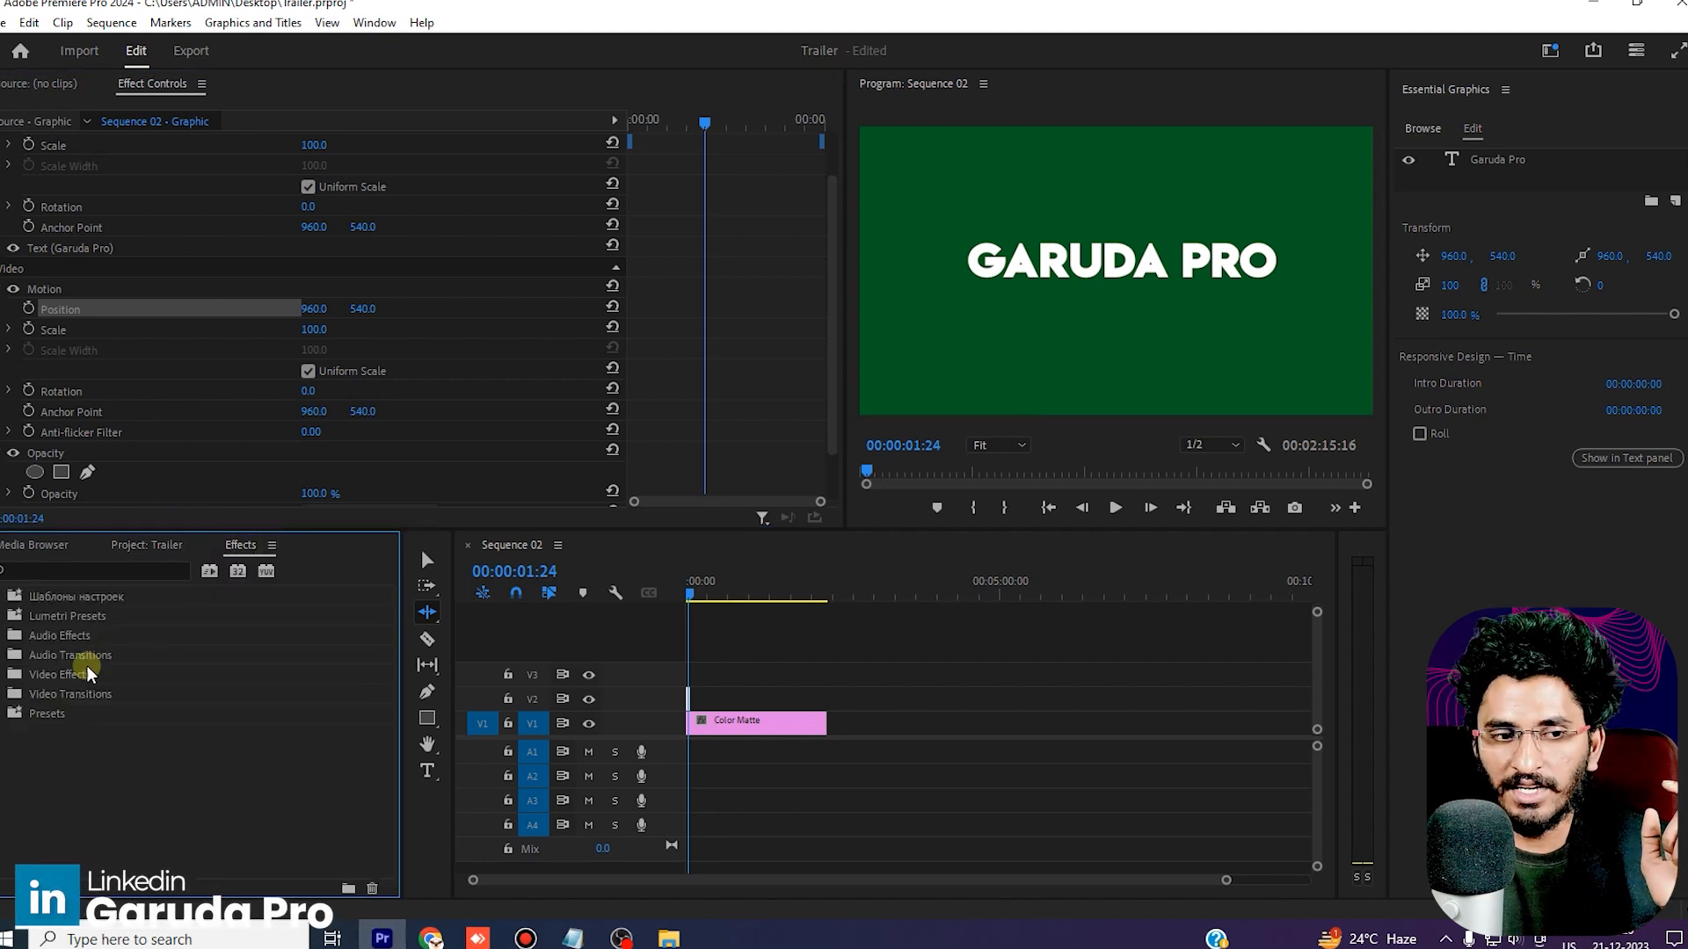
pyautogui.click(2, 712)
pyautogui.scroll(-3, 44, 831)
pyautogui.click(54, 814)
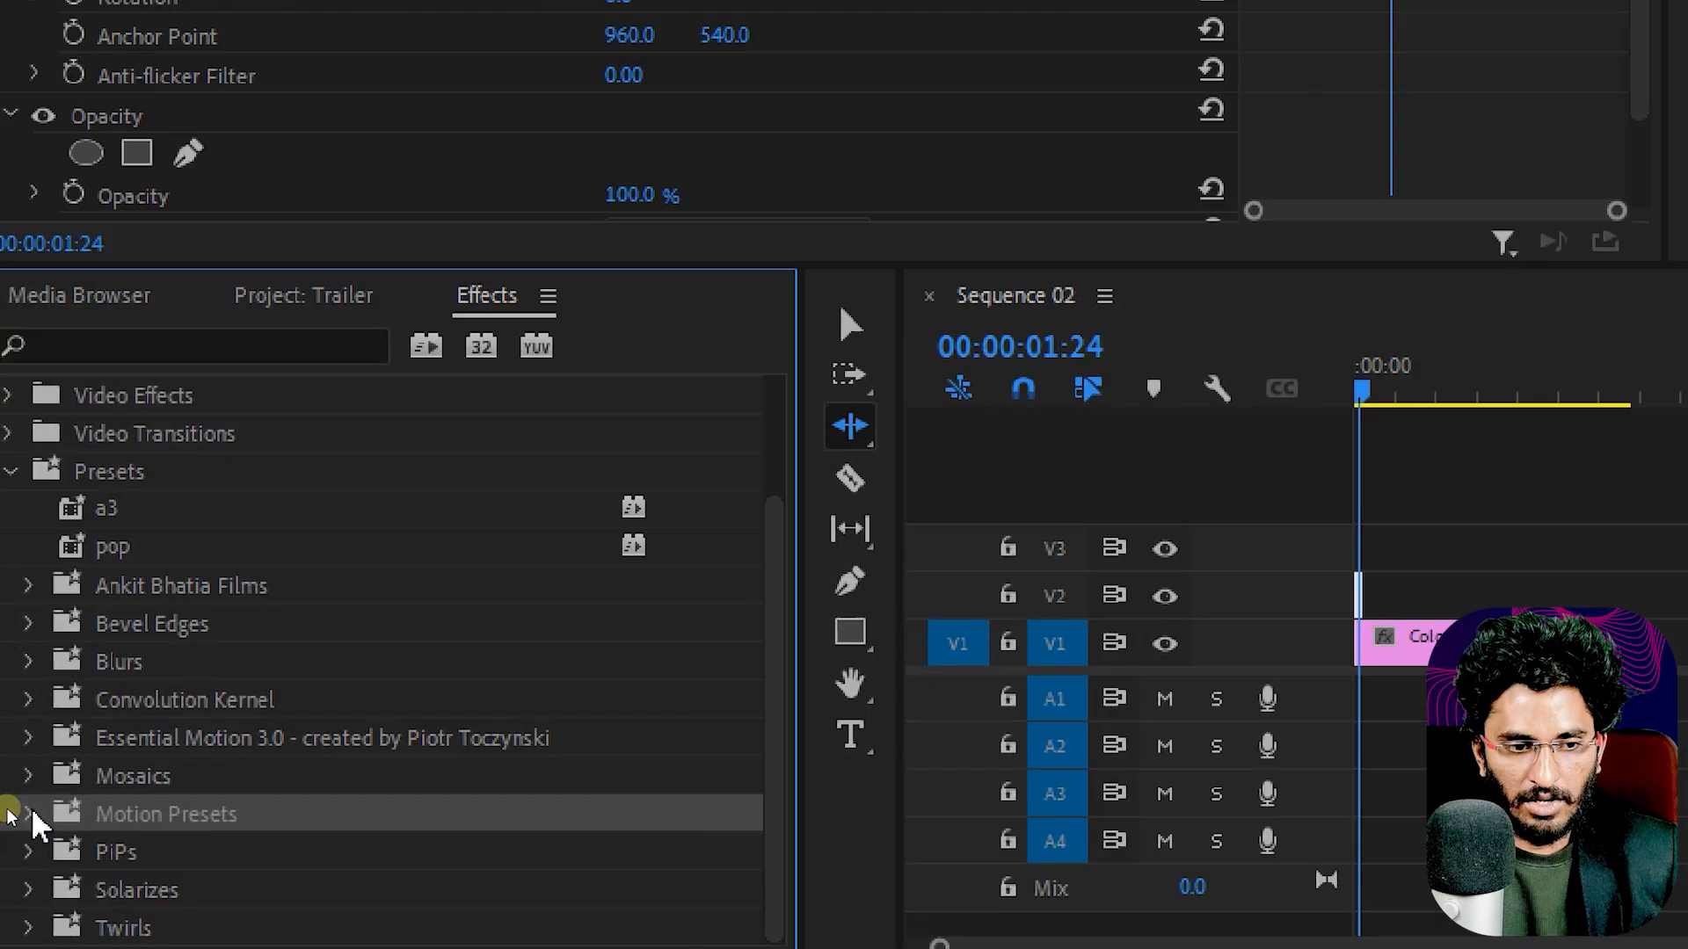
pyautogui.click(6, 811)
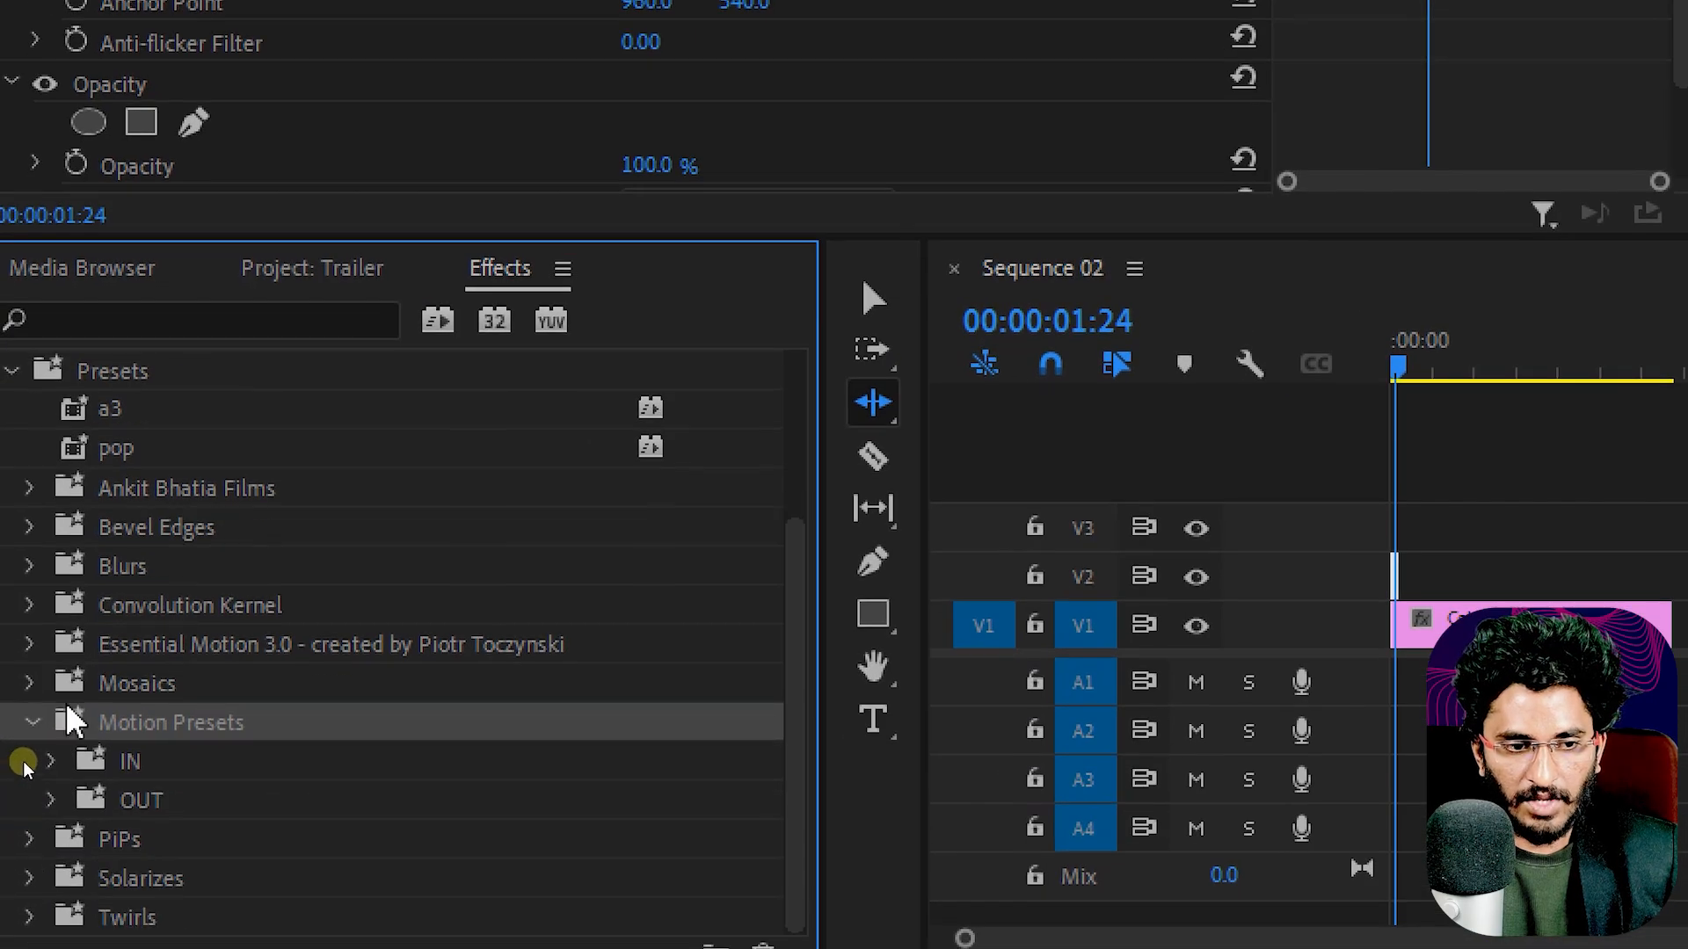
# - Expand IN, Fade_Position and Bounce_High_Fade_Position within Motion Presets and select the Bottom preset
pyautogui.click(53, 762)
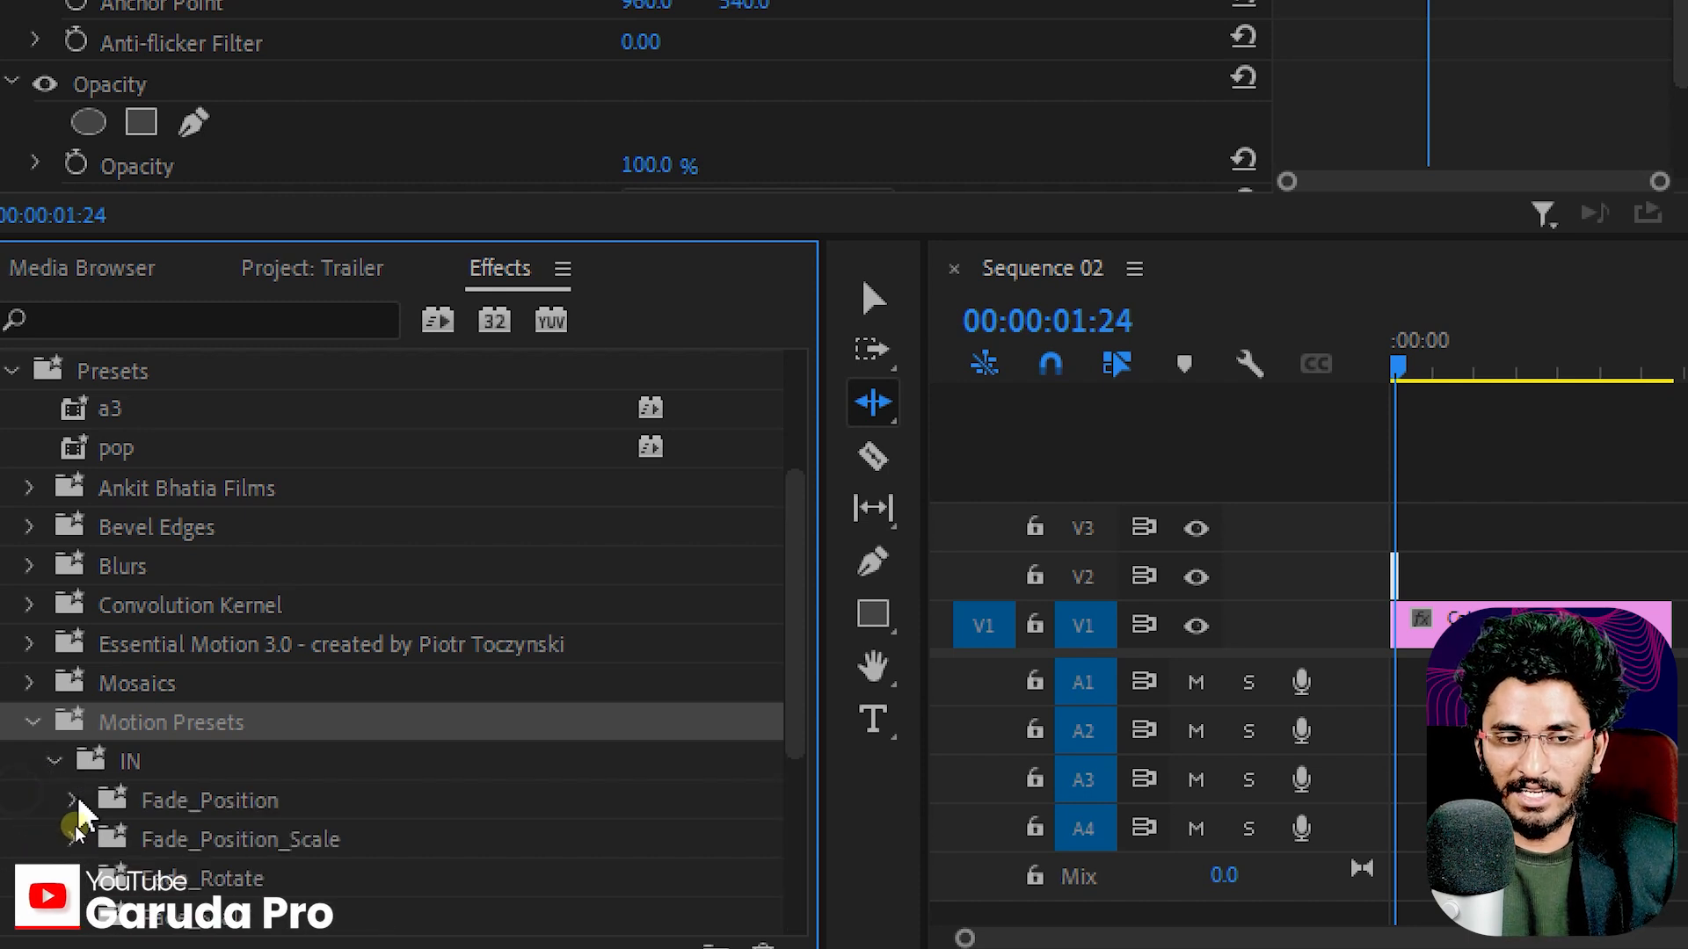
pyautogui.scroll(-1, 68, 773)
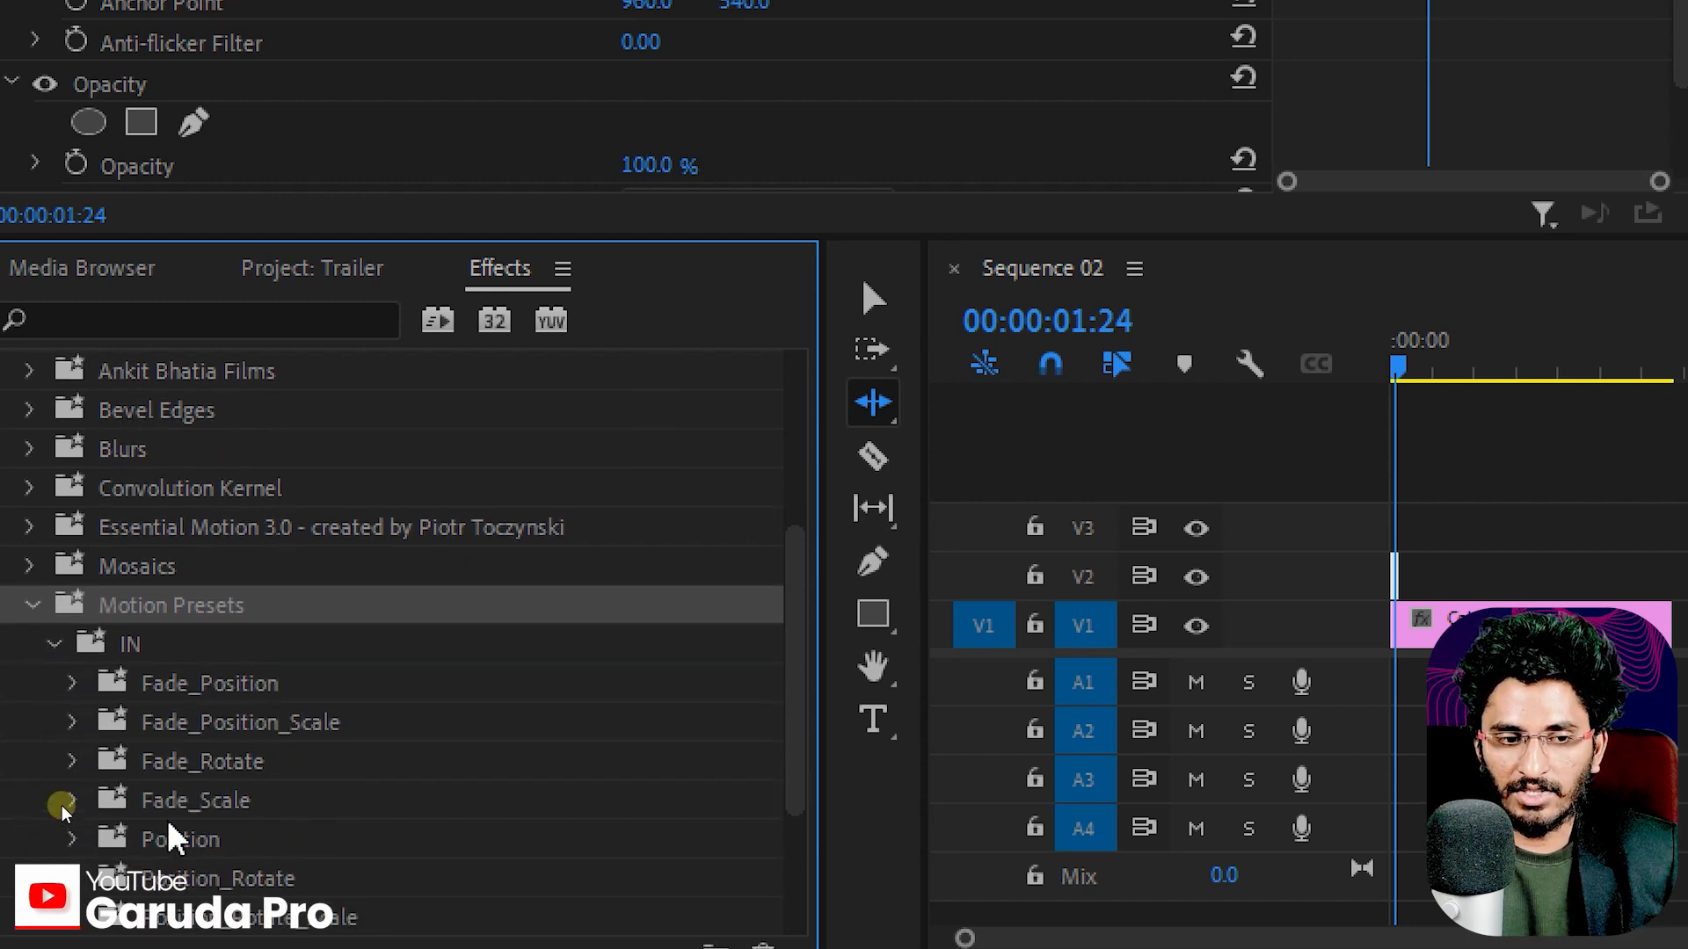
pyautogui.click(72, 683)
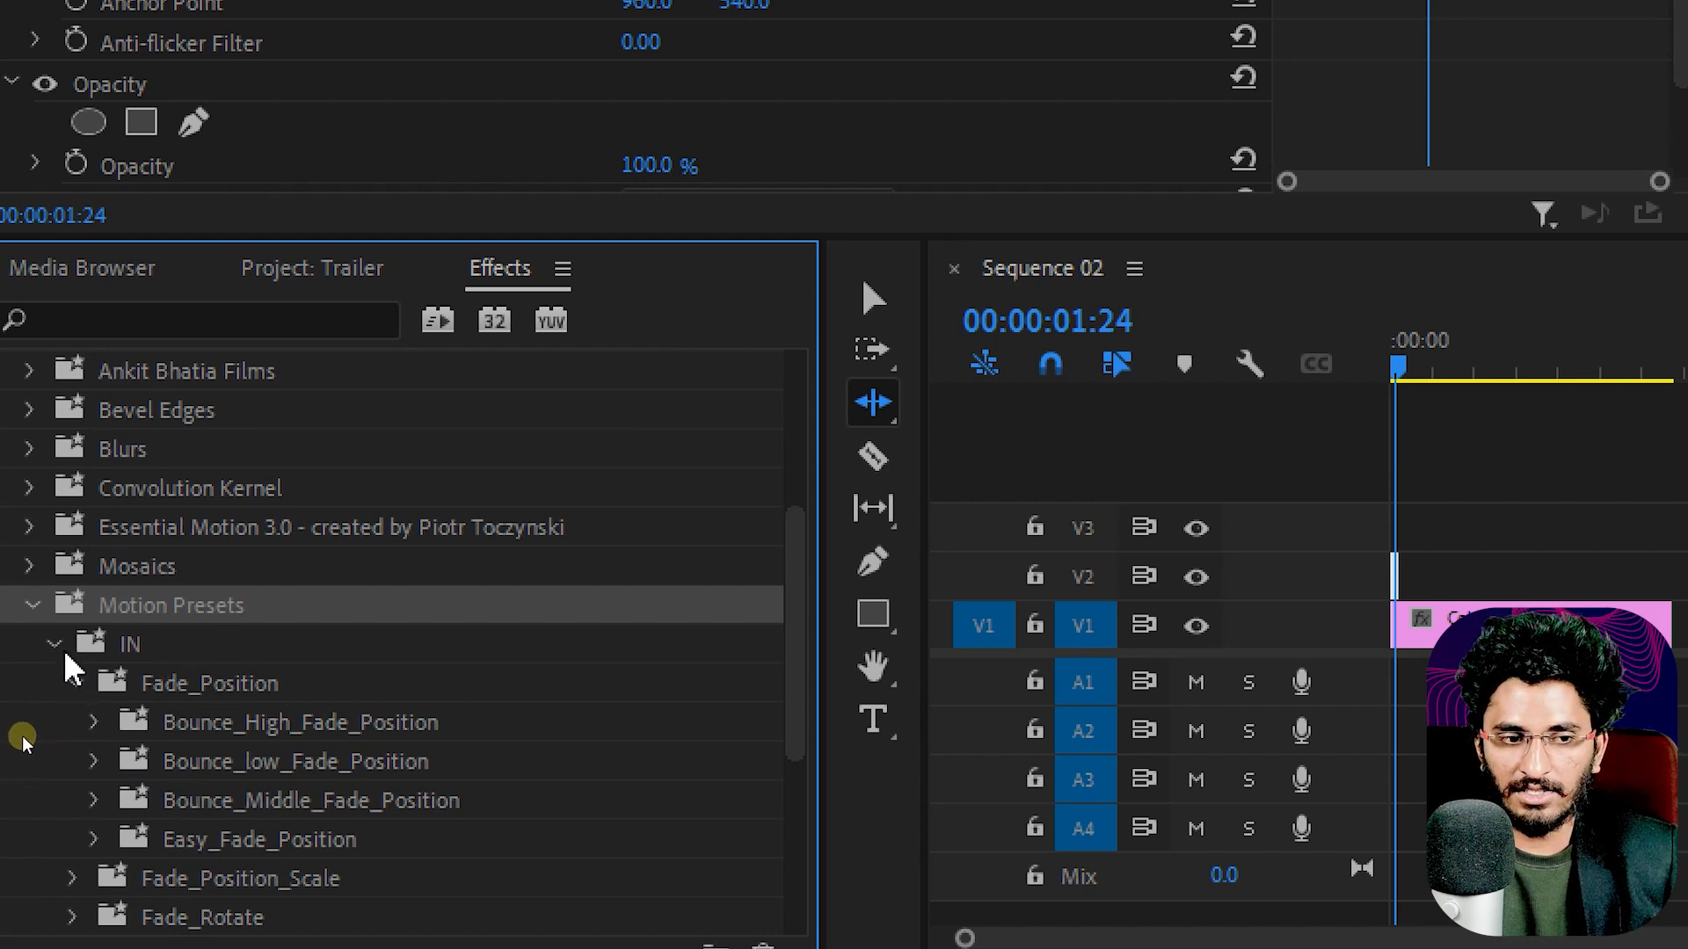
pyautogui.click(93, 724)
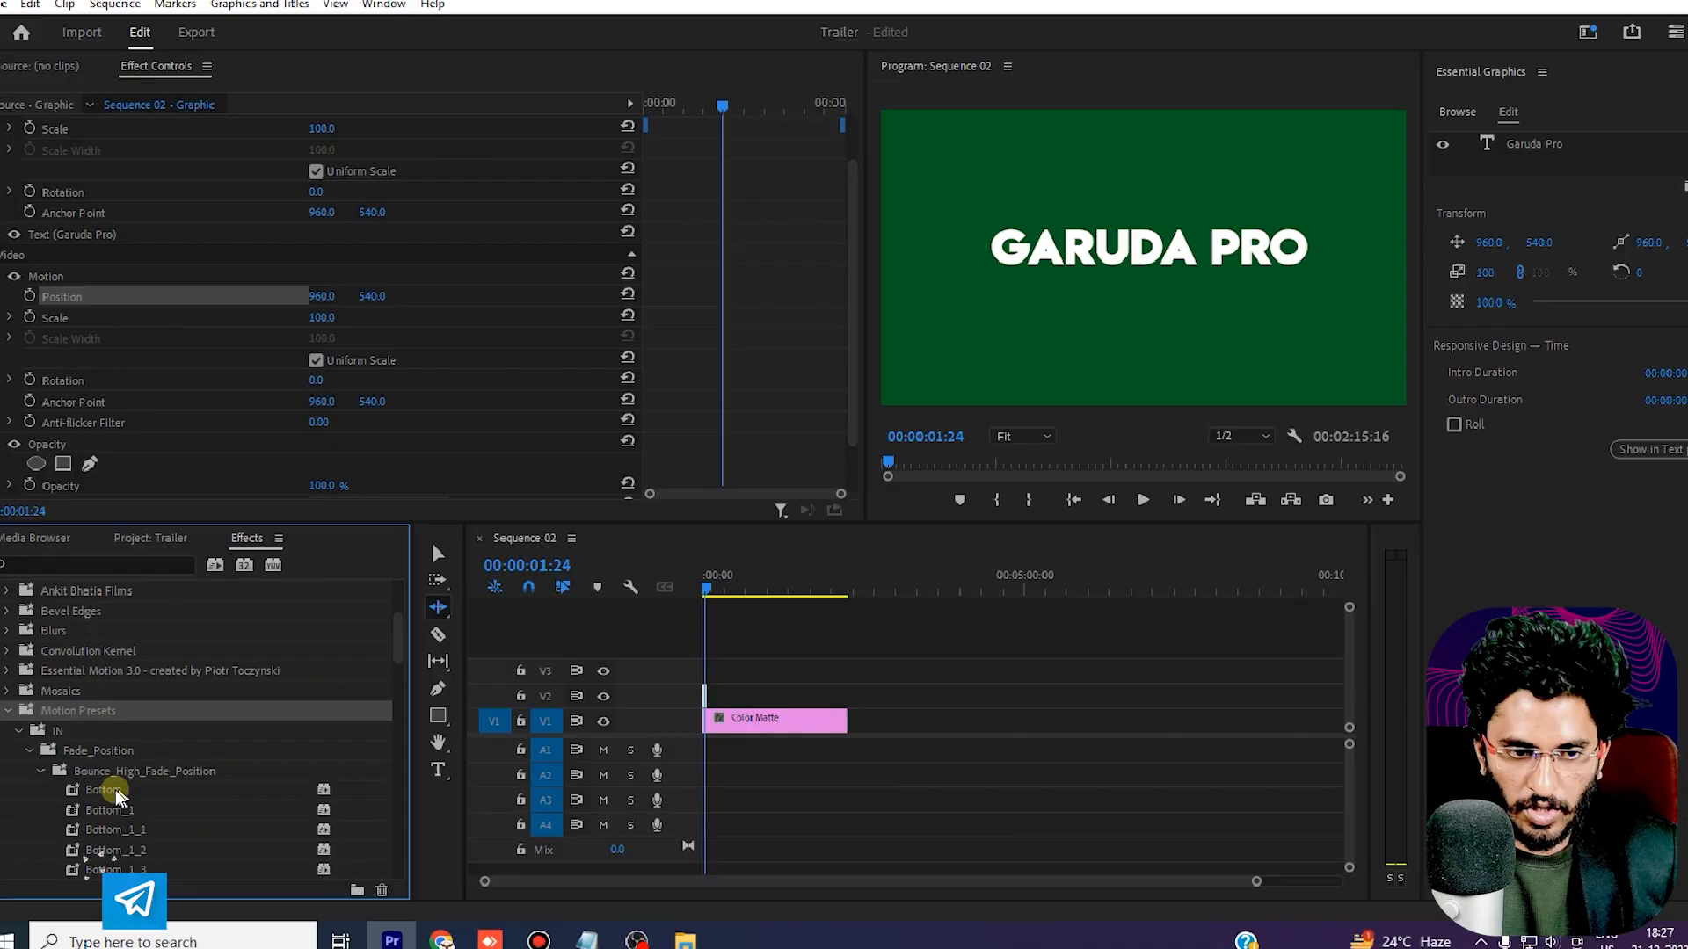
pyautogui.click(111, 791)
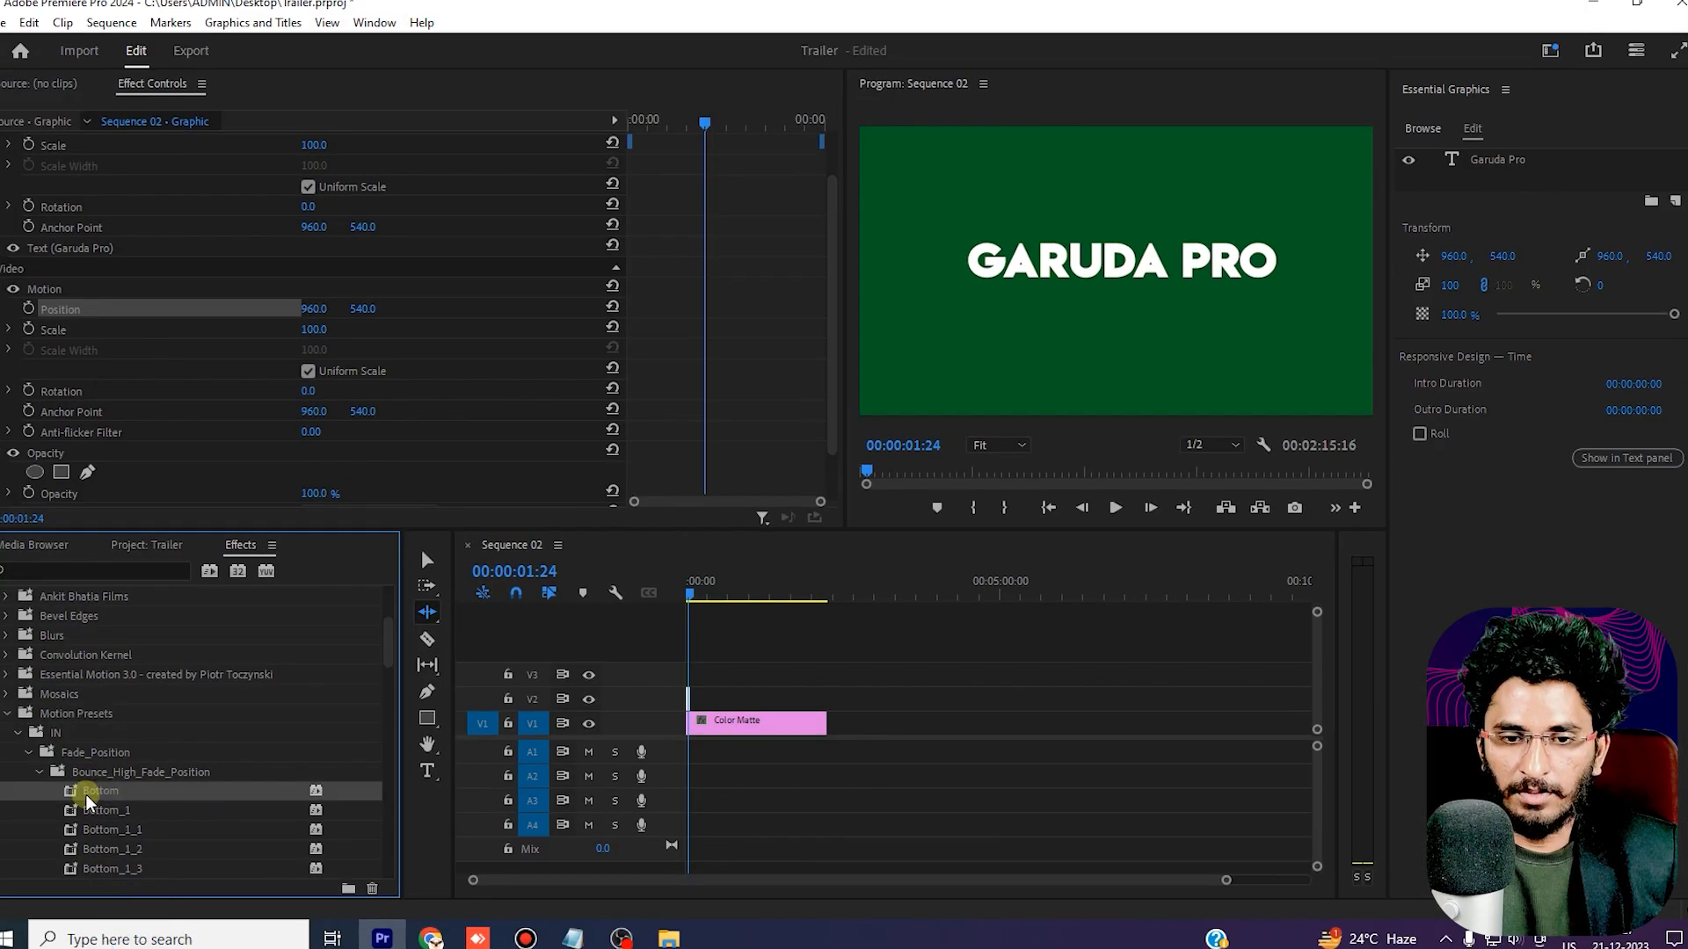
pyautogui.click(86, 794)
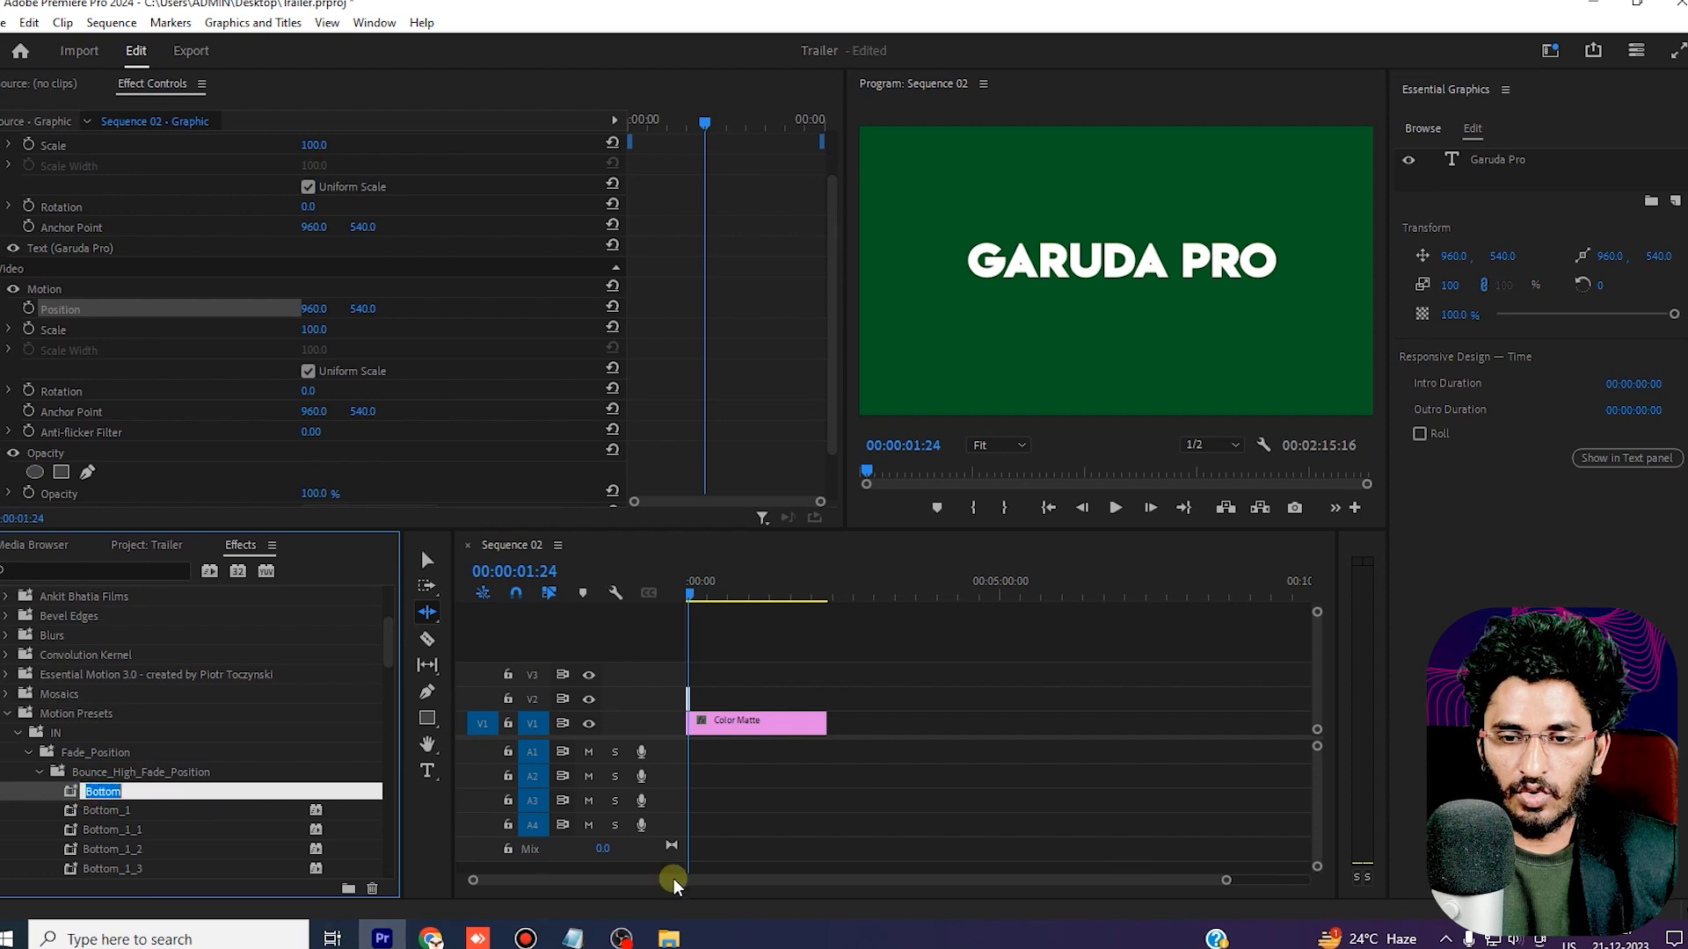
# - Extend the Garuda Pro title clip on V2 to a duration of 00:00:24:22 and apply the Bottom preset to it
pyautogui.moveTo(979, 883); pyautogui.dragTo(935, 891)
pyautogui.moveTo(766, 697); pyautogui.dragTo(1123, 699)
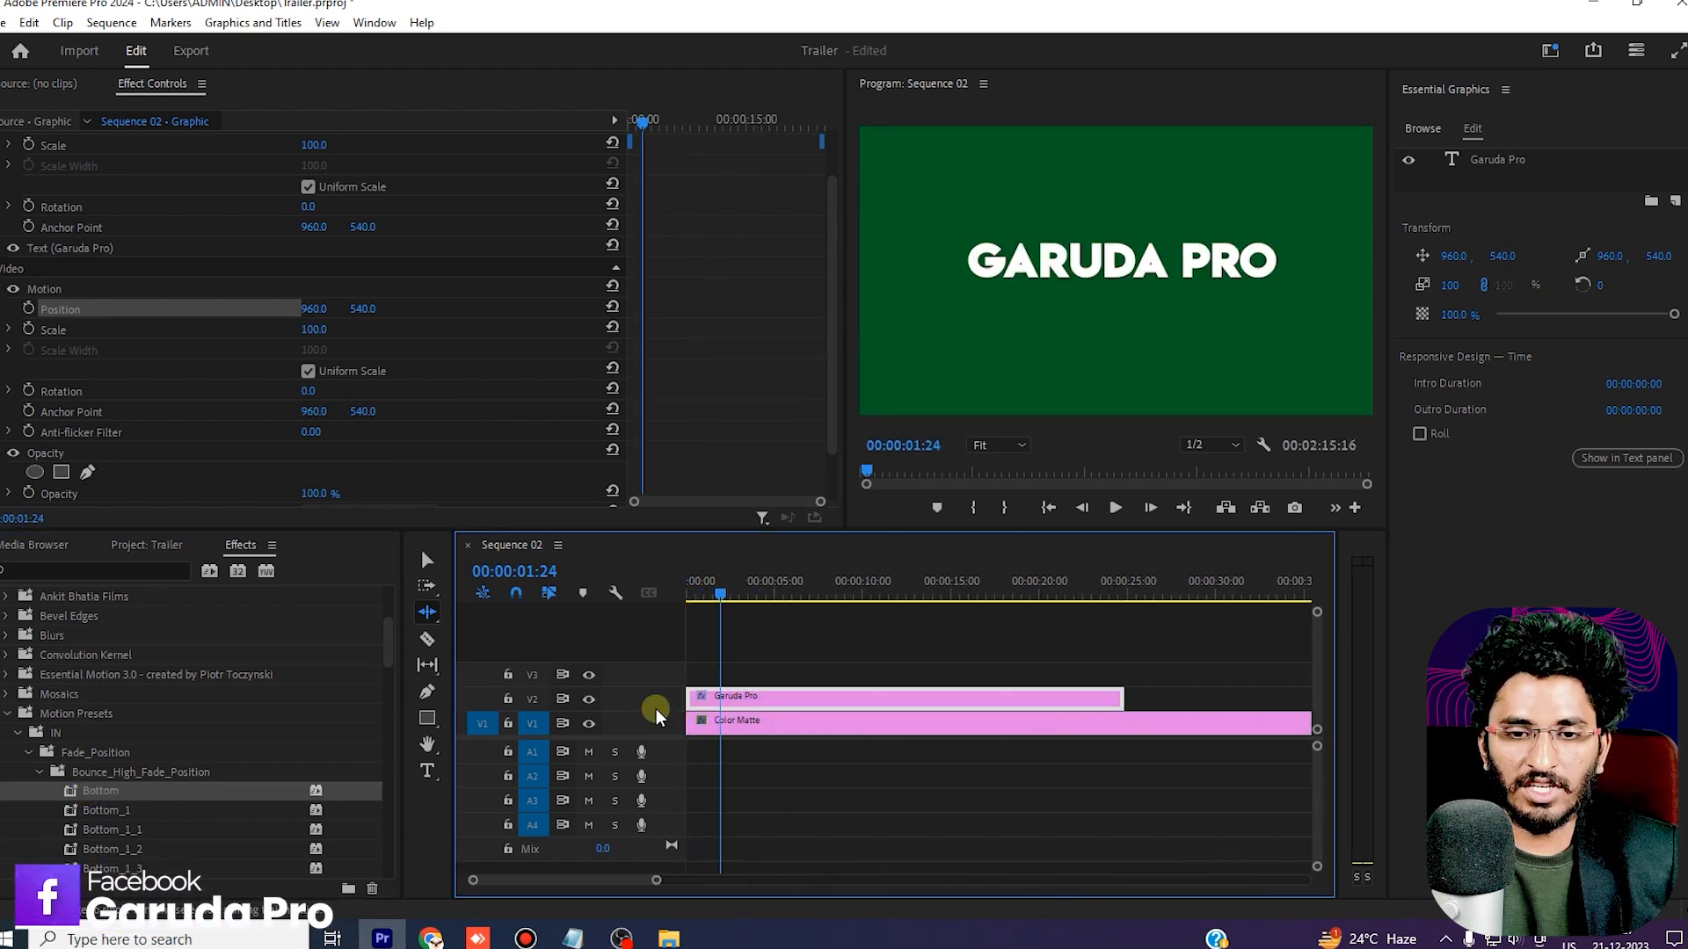
pyautogui.moveTo(154, 791); pyautogui.dragTo(704, 698)
# - Play the sequence from the start to preview the Bottom preset on the title
pyautogui.click(659, 615)
pyautogui.press('space')
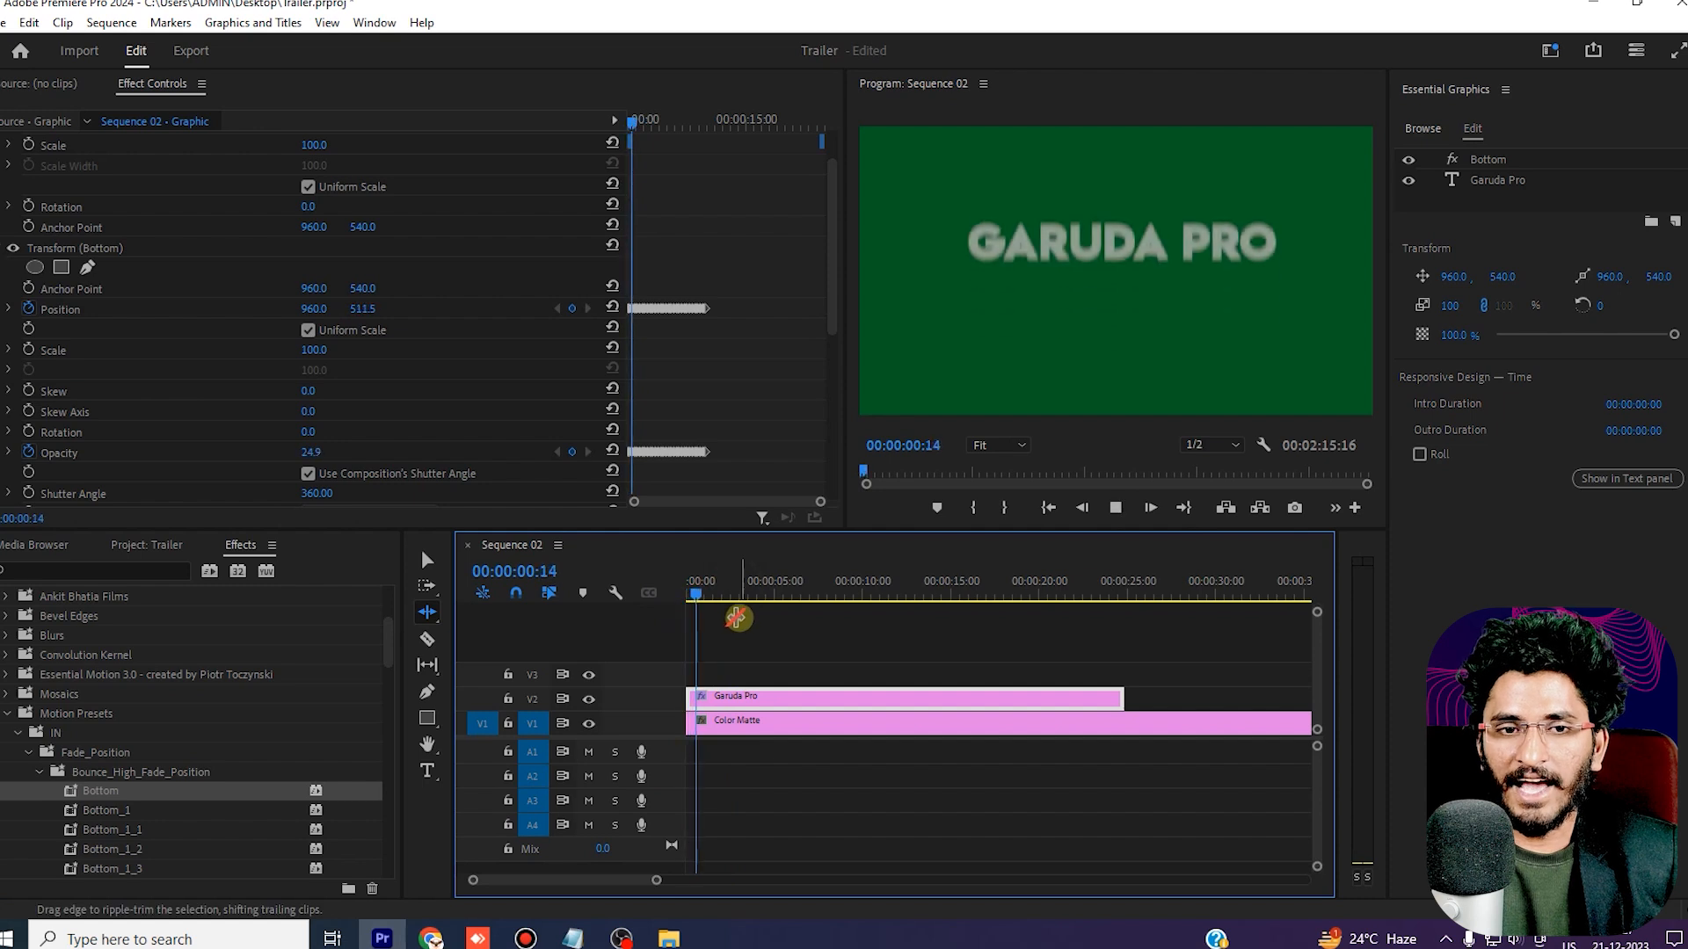
pyautogui.press('space')
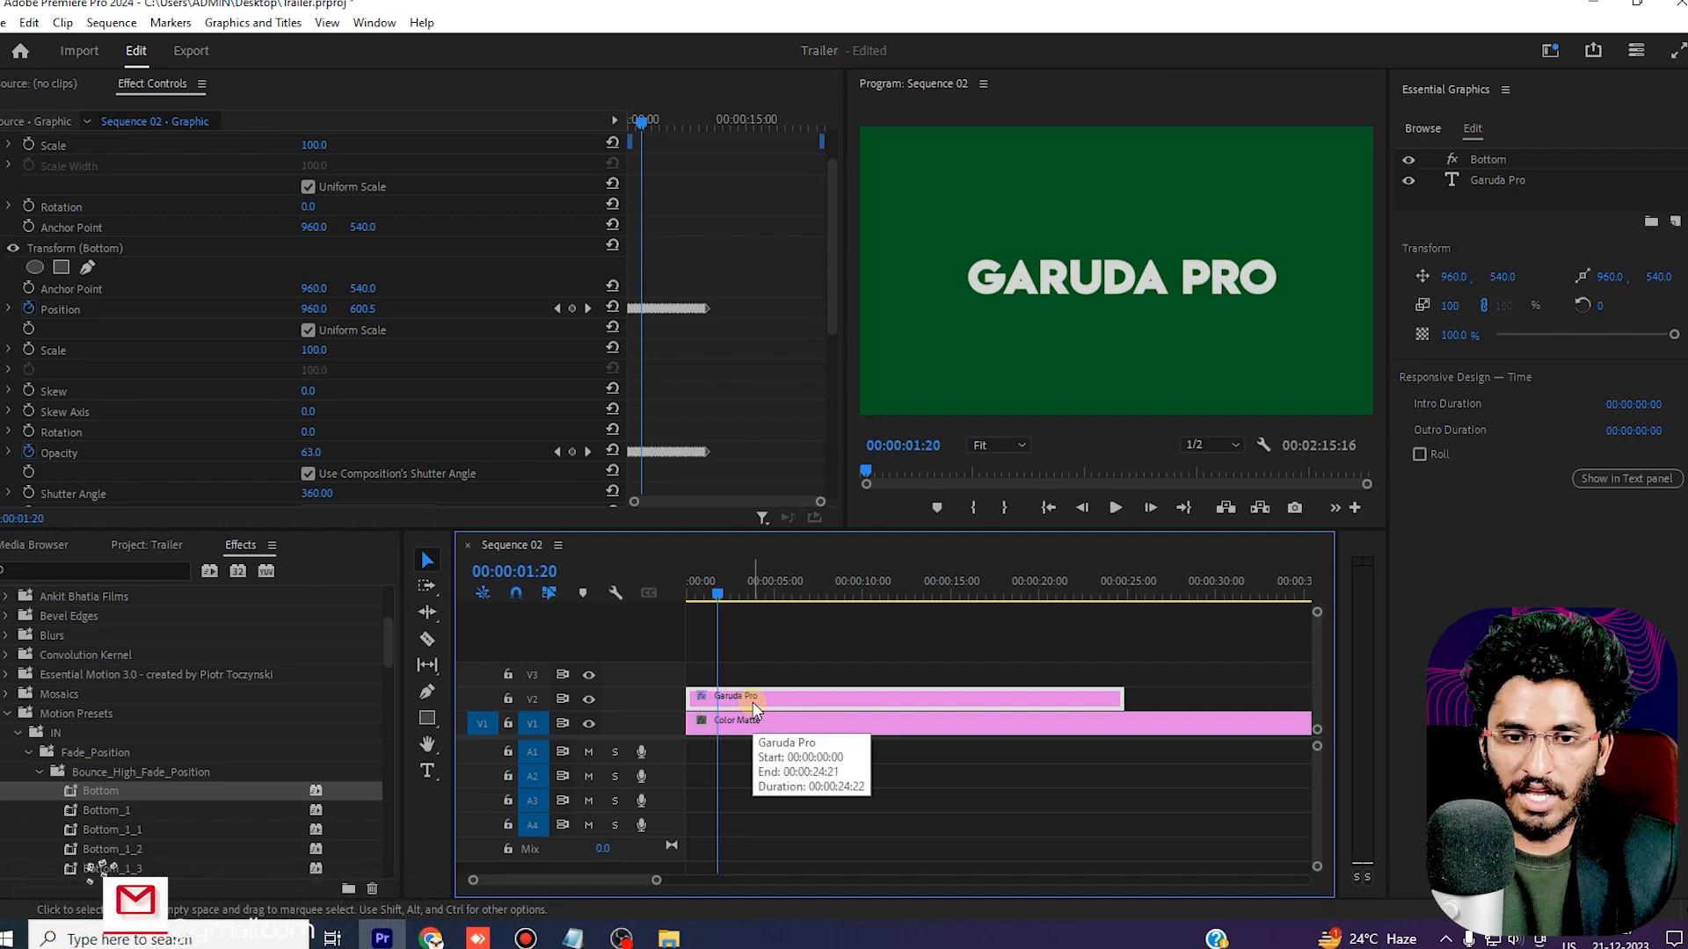
# - Undo the Bottom preset on the title and shorten the Garuda Pro clip on V2 to about 9 seconds
pyautogui.hotkey('ctrl', 'z')
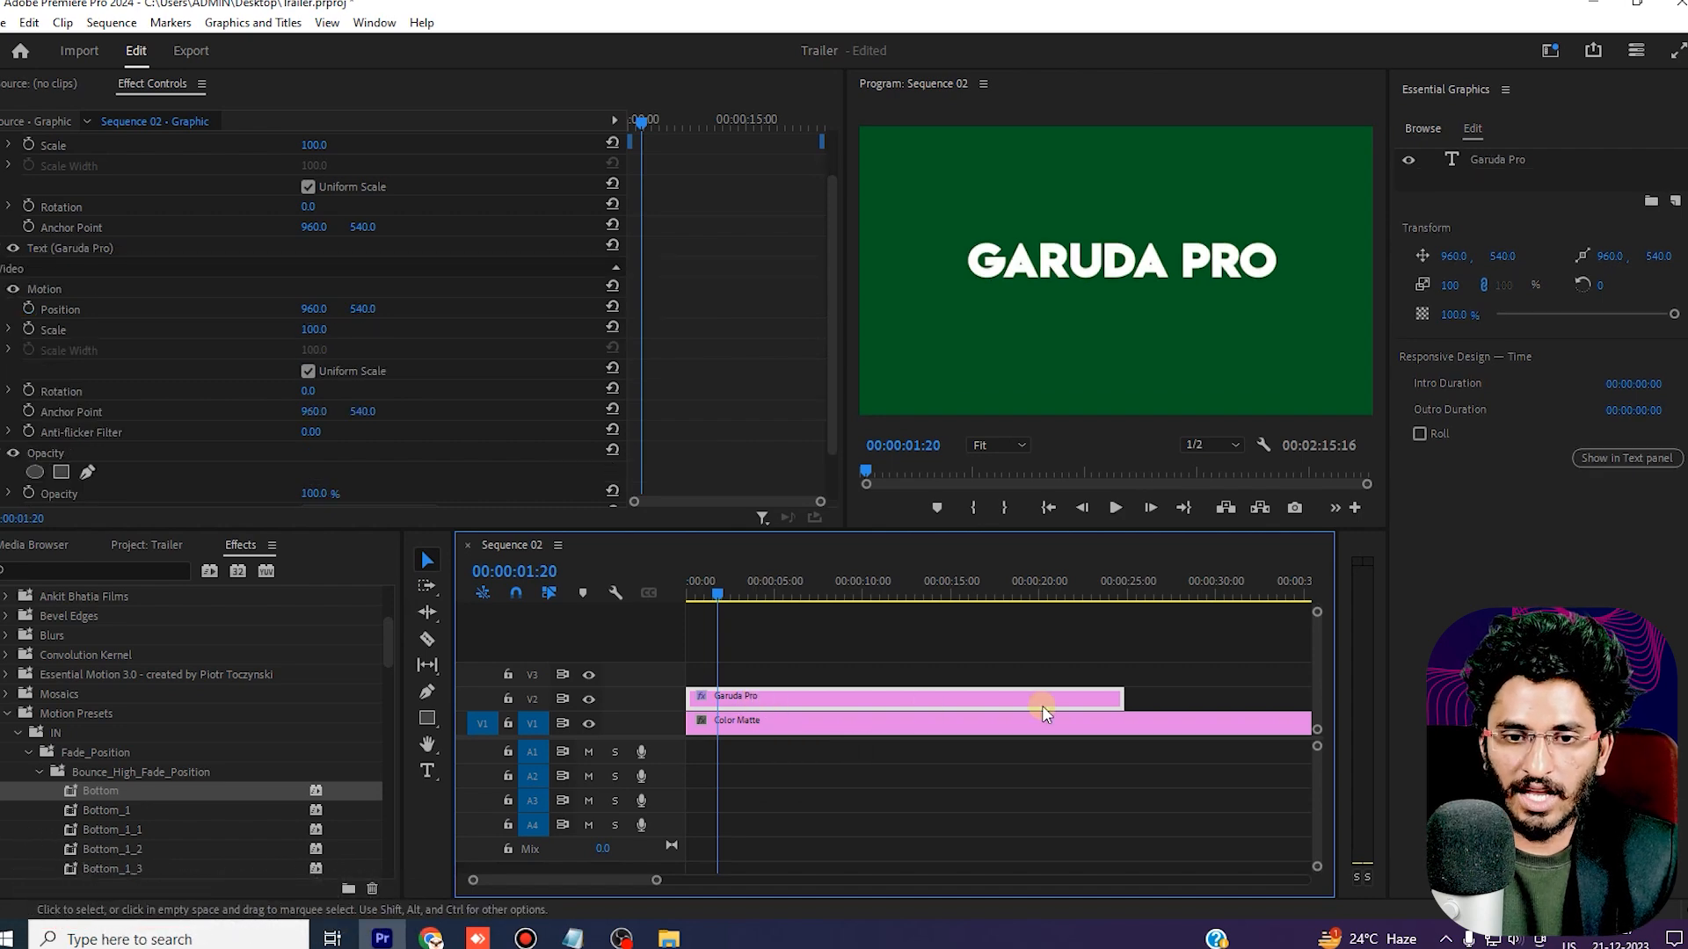
pyautogui.moveTo(1130, 698); pyautogui.dragTo(926, 701)
pyautogui.moveTo(846, 703); pyautogui.dragTo(842, 703)
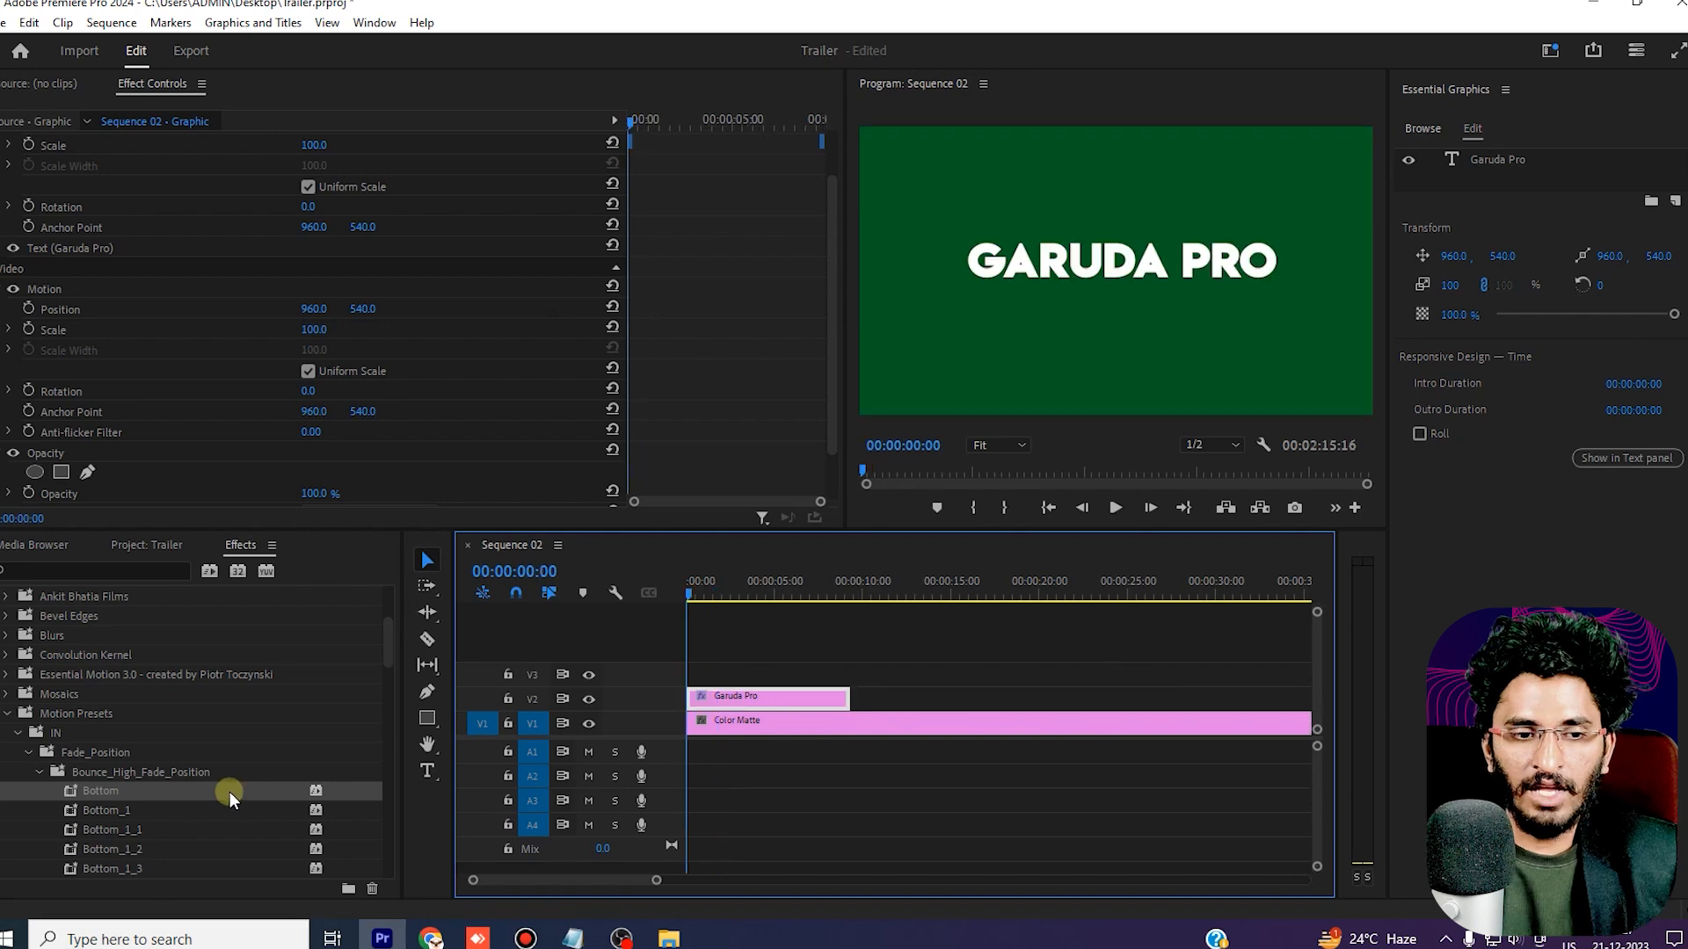
# - Apply the Bottom preset to the Garuda Pro clip on V2 and play the sequence's opening to preview it
pyautogui.moveTo(224, 792); pyautogui.dragTo(794, 689)
pyautogui.moveTo(794, 689); pyautogui.dragTo(785, 698)
pyautogui.press('space')
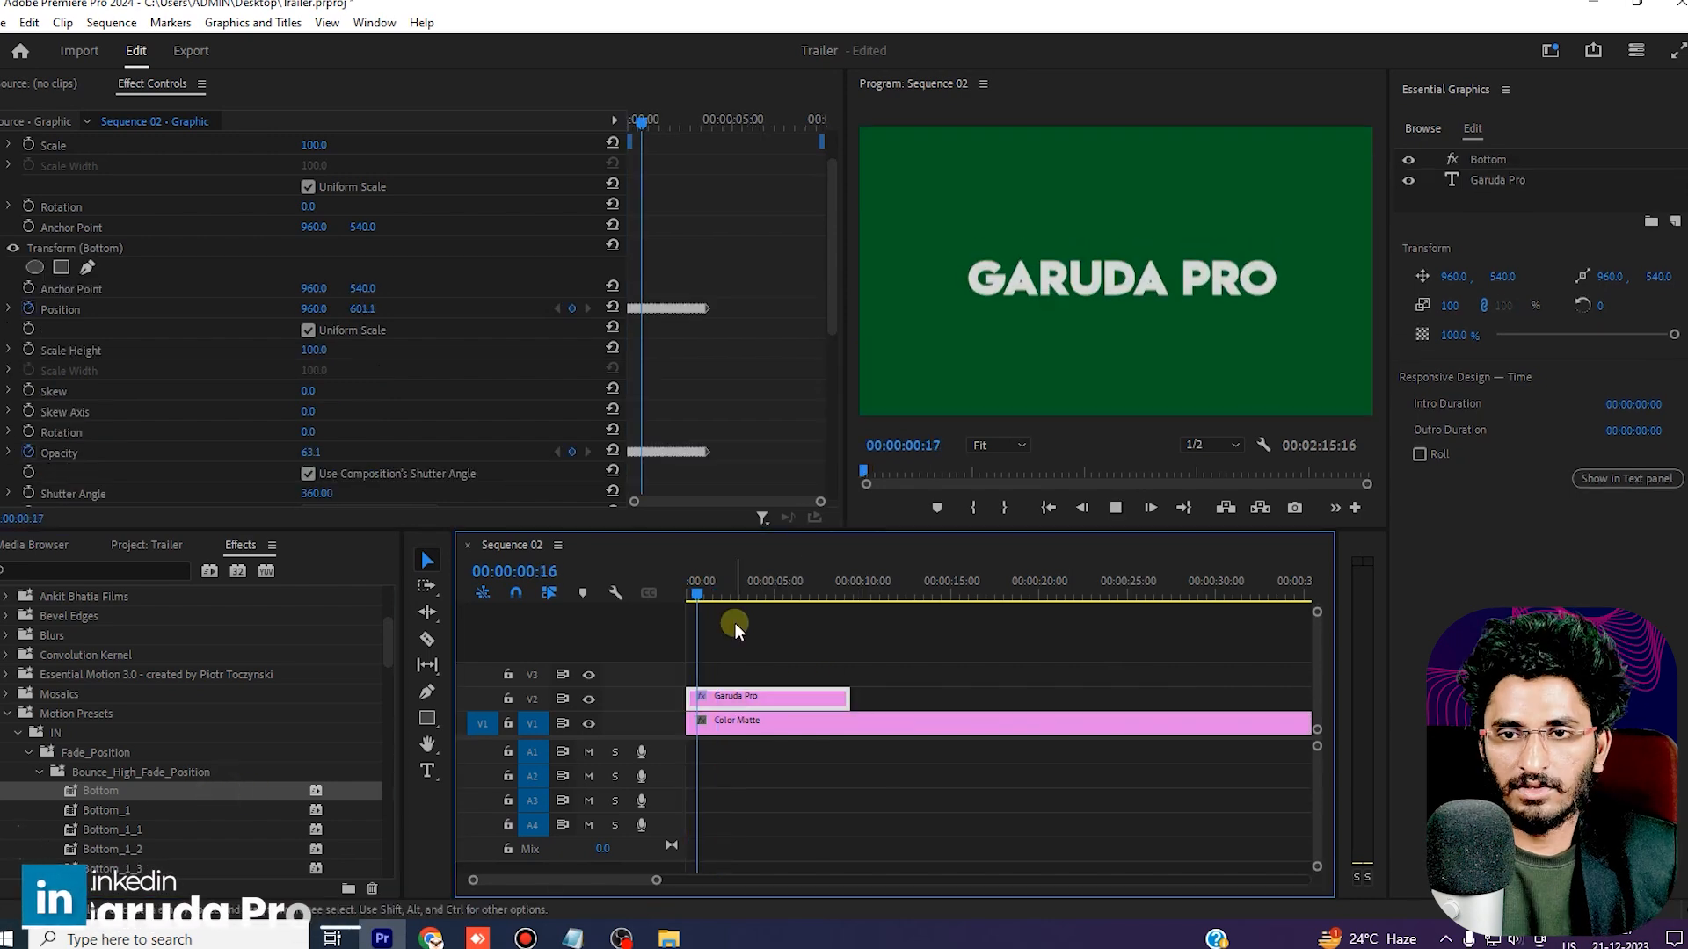
pyautogui.click(699, 589)
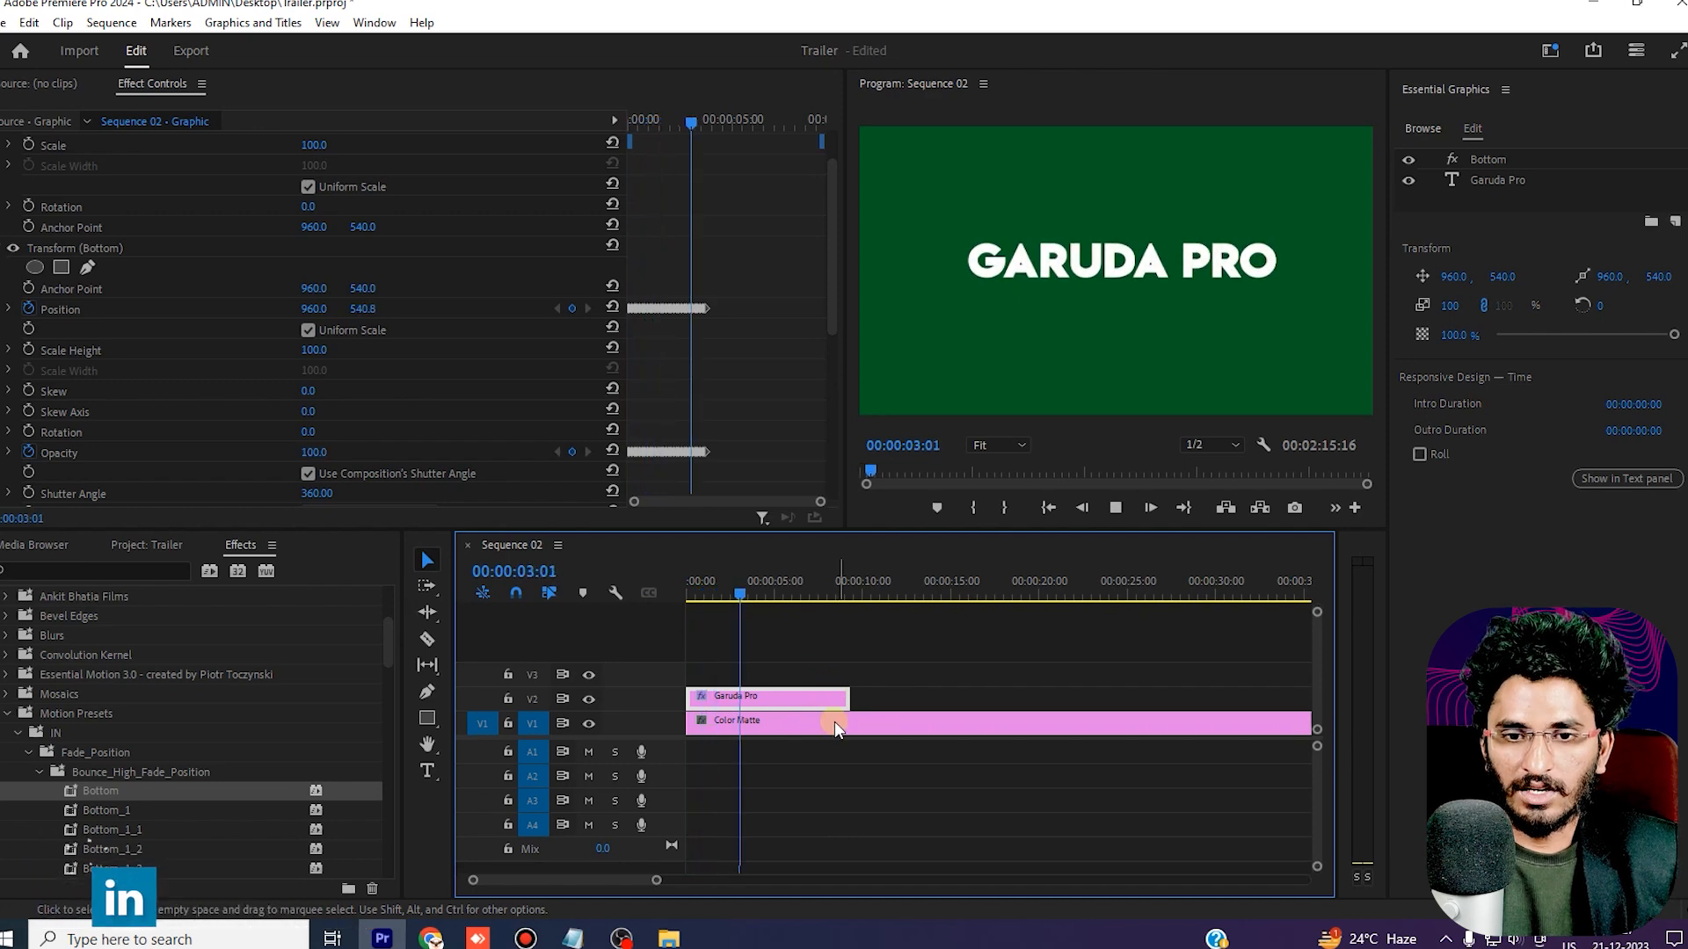
pyautogui.press('space')
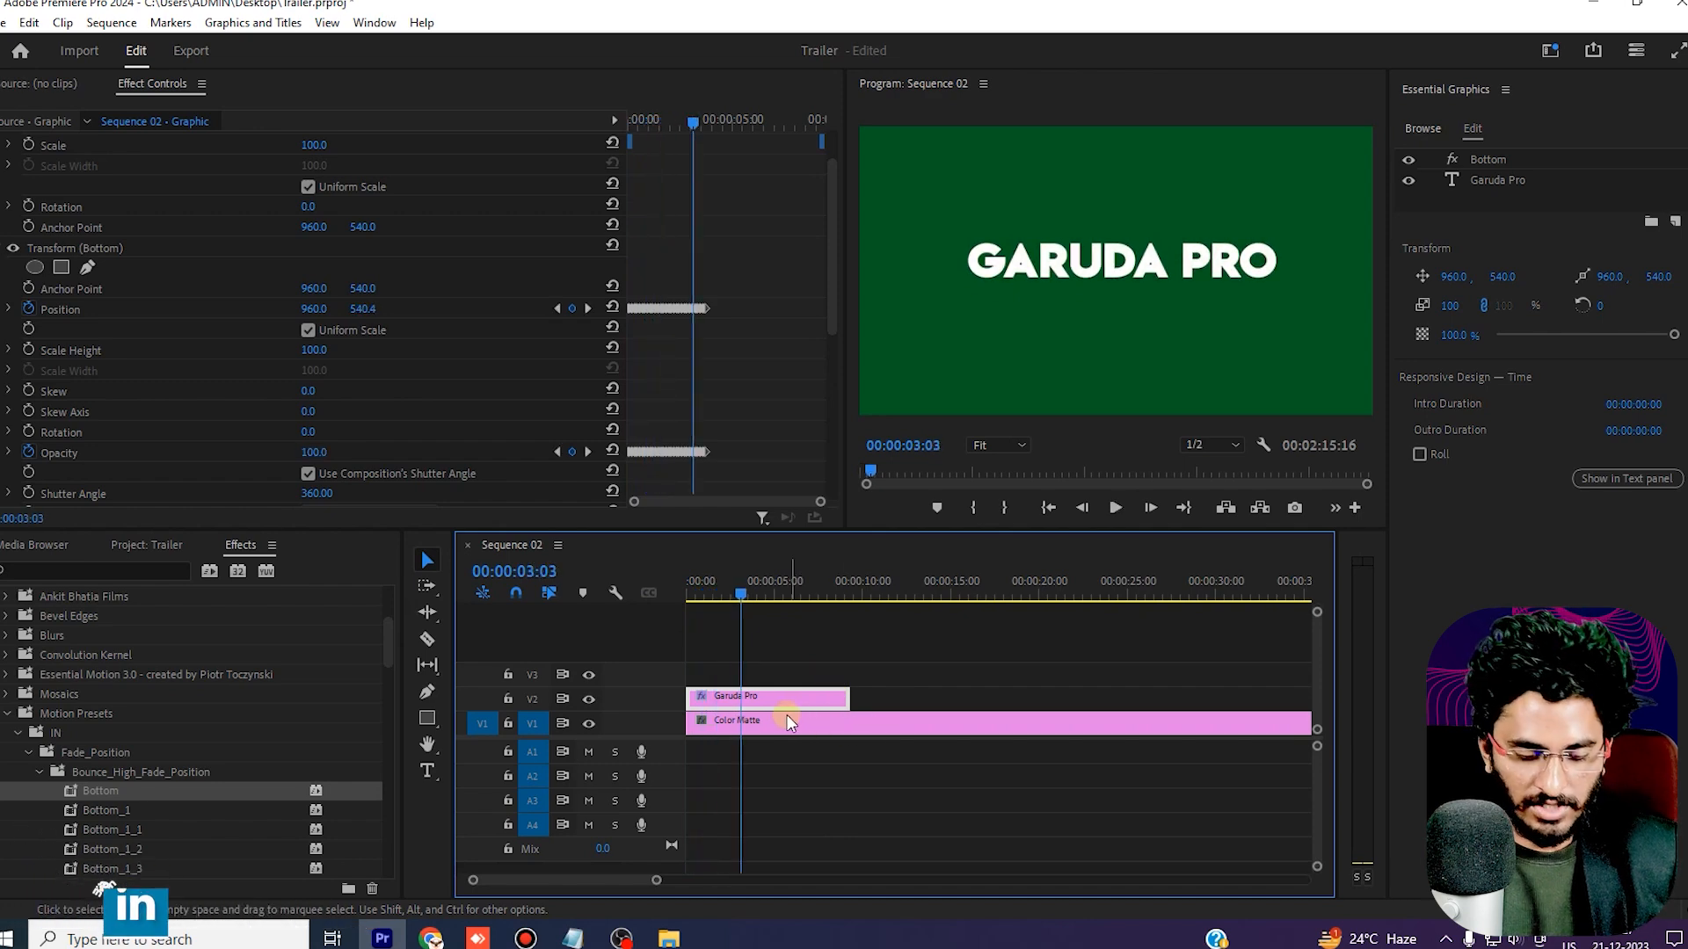
# - Split the Garuda Pro clip on V2 at 00:00:03:03 and select its second part
pyautogui.click(747, 698)
pyautogui.click(771, 594)
pyautogui.press('v')
pyautogui.click(773, 699)
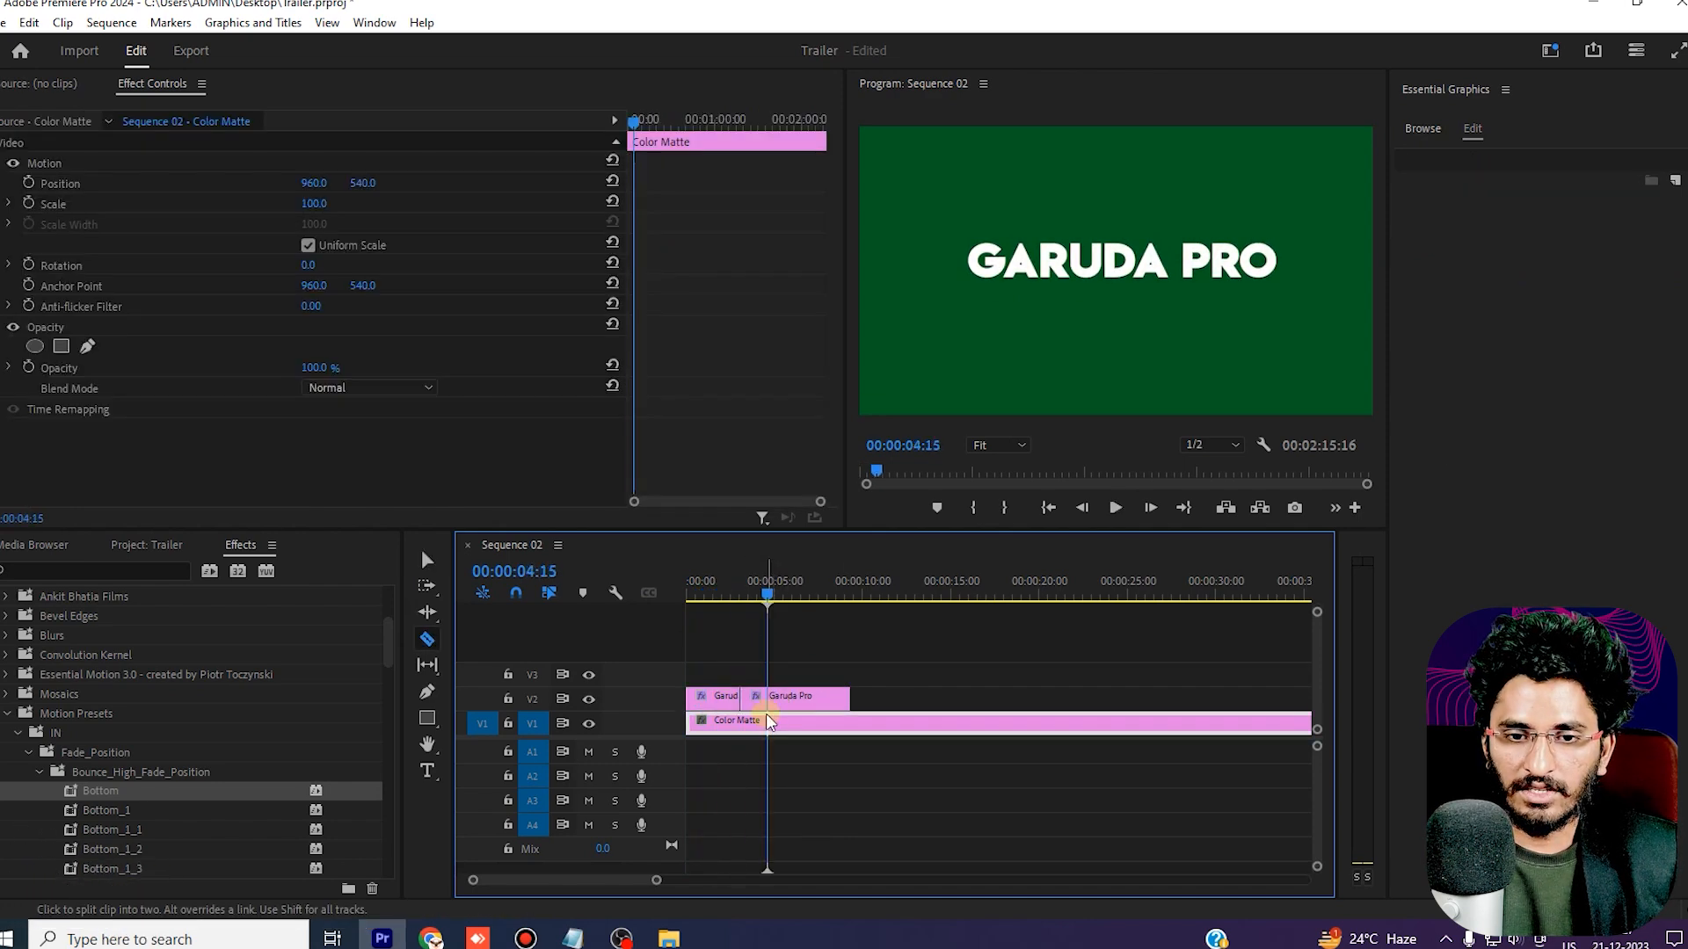
# - Apply the Left preset from Bounce_High_Fade_Position to the second title part and play it back
pyautogui.scroll(-5, 132, 810)
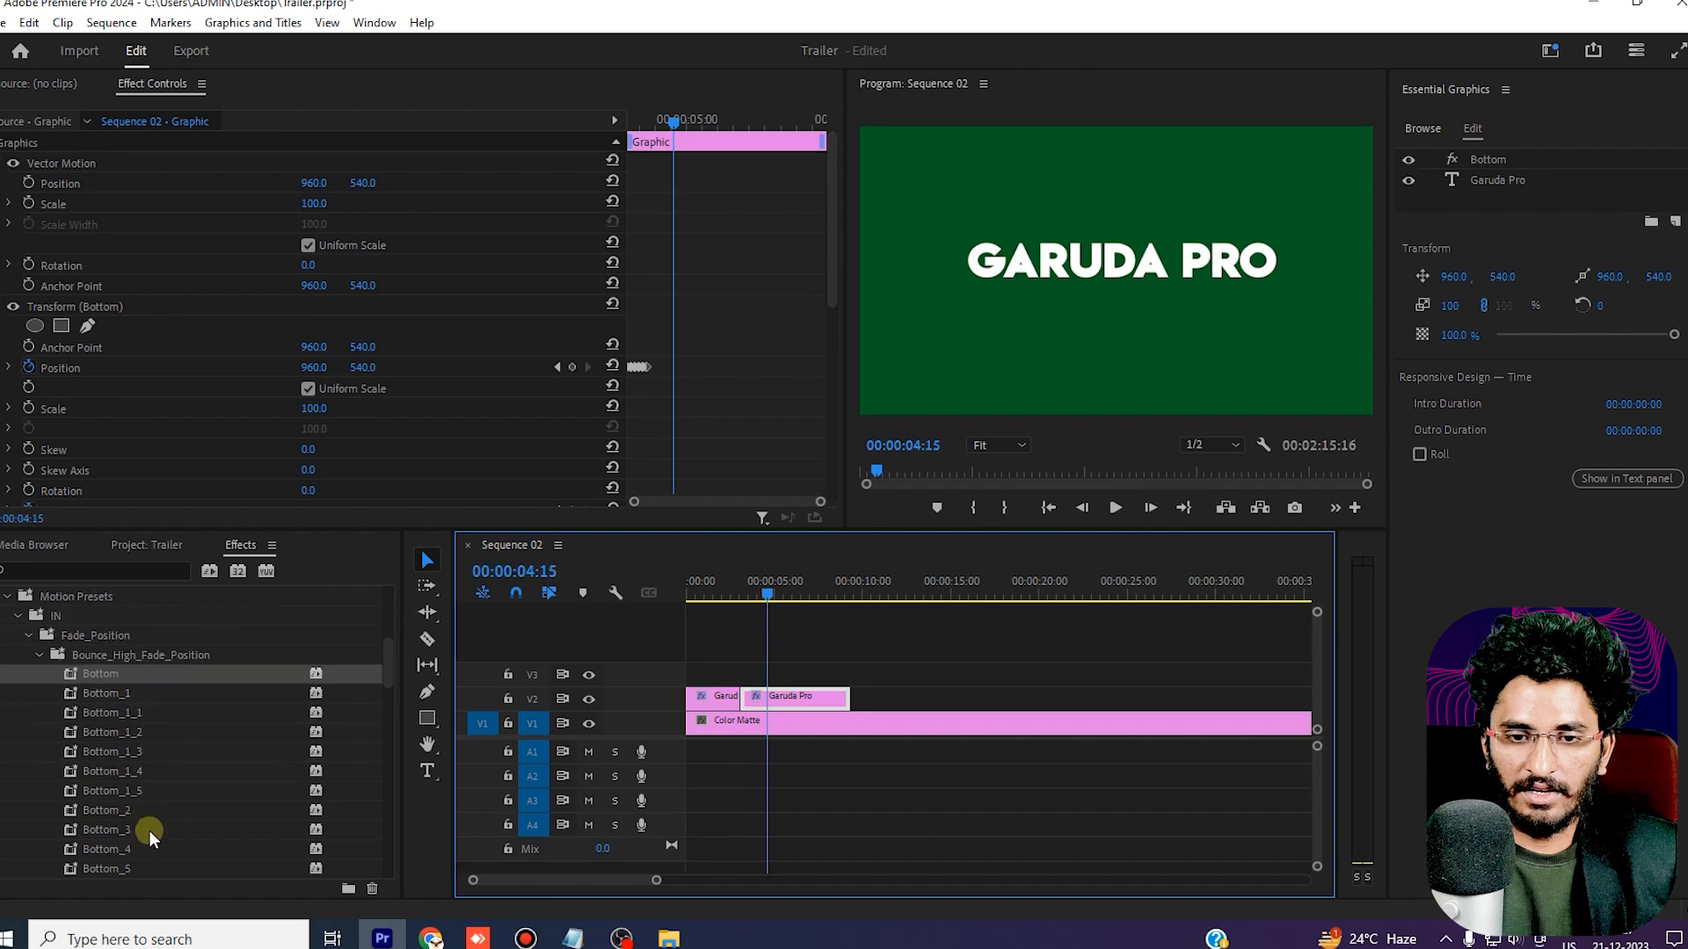
pyautogui.moveTo(99, 770); pyautogui.dragTo(751, 701)
pyautogui.click(749, 594)
pyautogui.press('space')
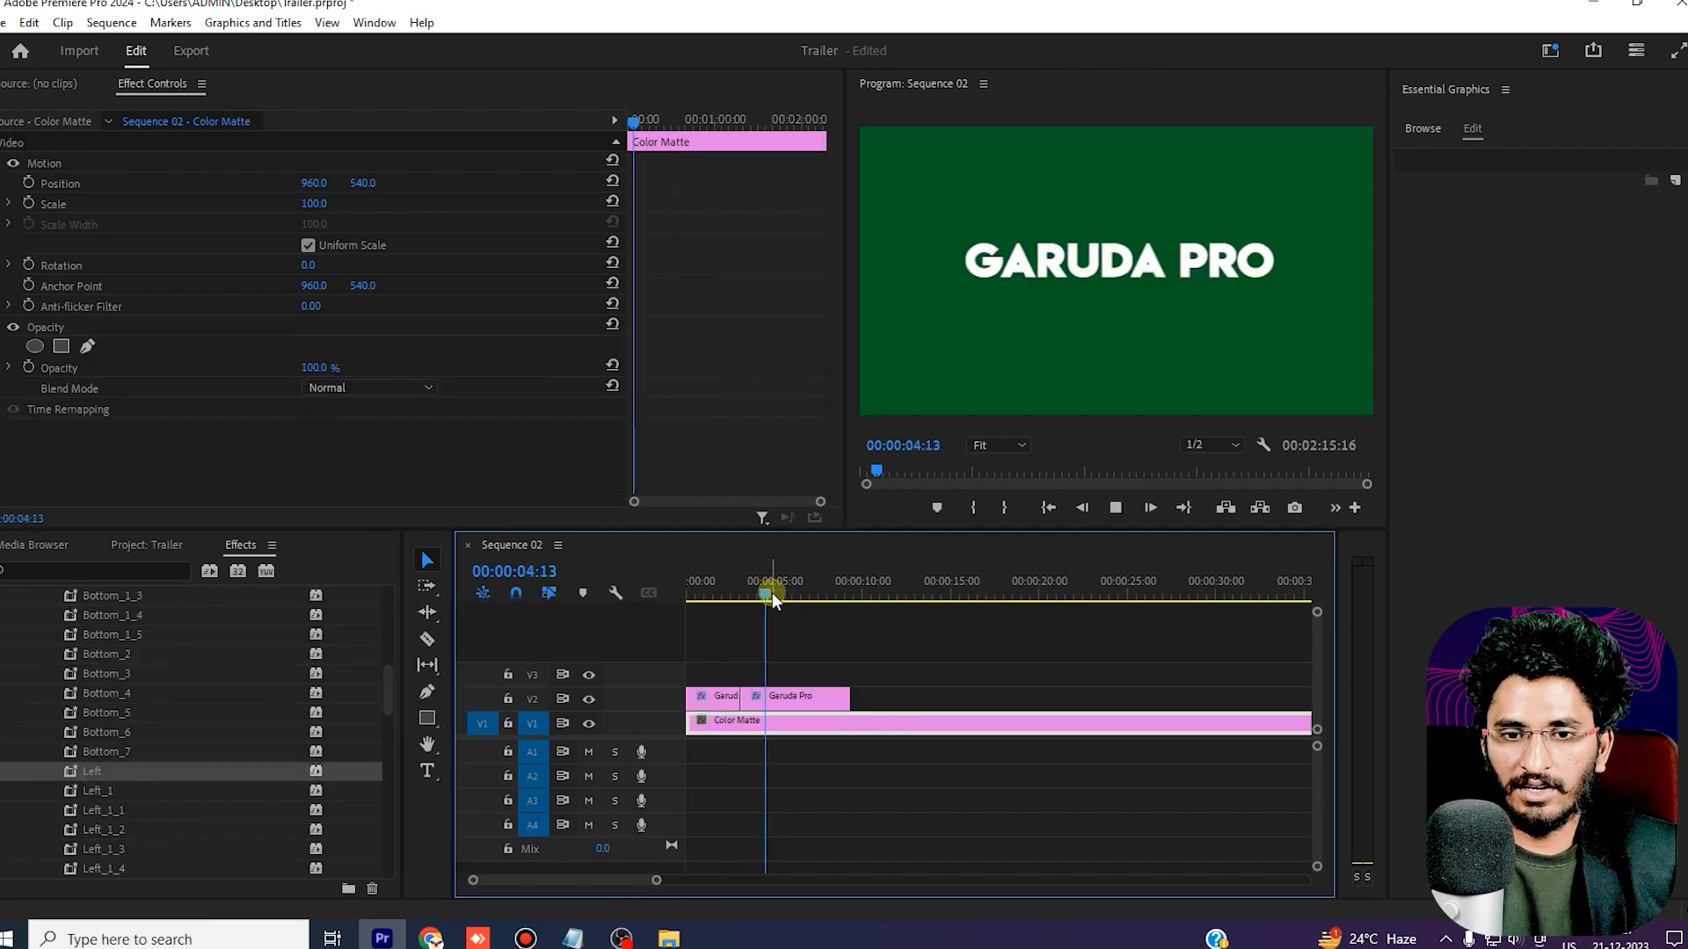
pyautogui.press('space')
# - Split the second title part on V2 at 00:00:05:15 and select the remainder
pyautogui.press('c')
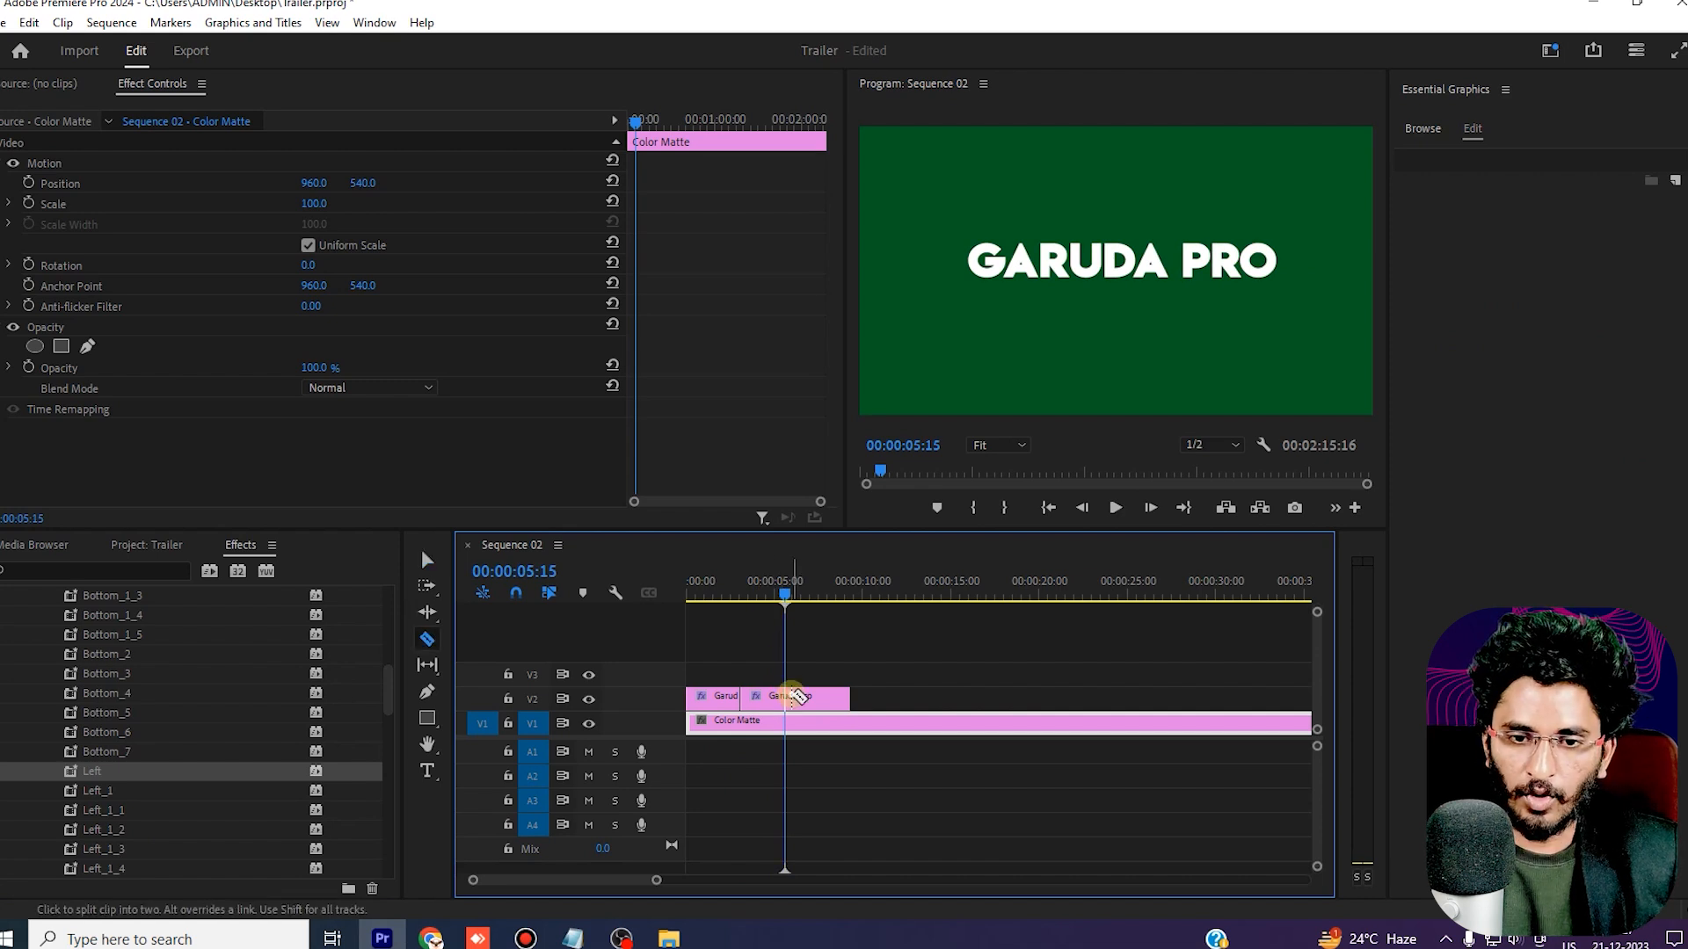
pyautogui.moveTo(803, 633); pyautogui.dragTo(817, 654)
pyautogui.click(816, 707)
# - Apply a further Bounce_High_Fade_Position preset to the third title part and extend its end to about 20 seconds
pyautogui.scroll(-5, 171, 837)
pyautogui.moveTo(121, 751); pyautogui.dragTo(1039, 707)
# - Split the third title part on V2 at about 10 seconds
pyautogui.press('c')
pyautogui.click(863, 703)
pyautogui.press('v')
pyautogui.click(937, 593)
# - Apply the Top preset to the fourth title part and split that part at 00:00:13:13
pyautogui.scroll(-1, 155, 786)
pyautogui.scroll(-4, 152, 791)
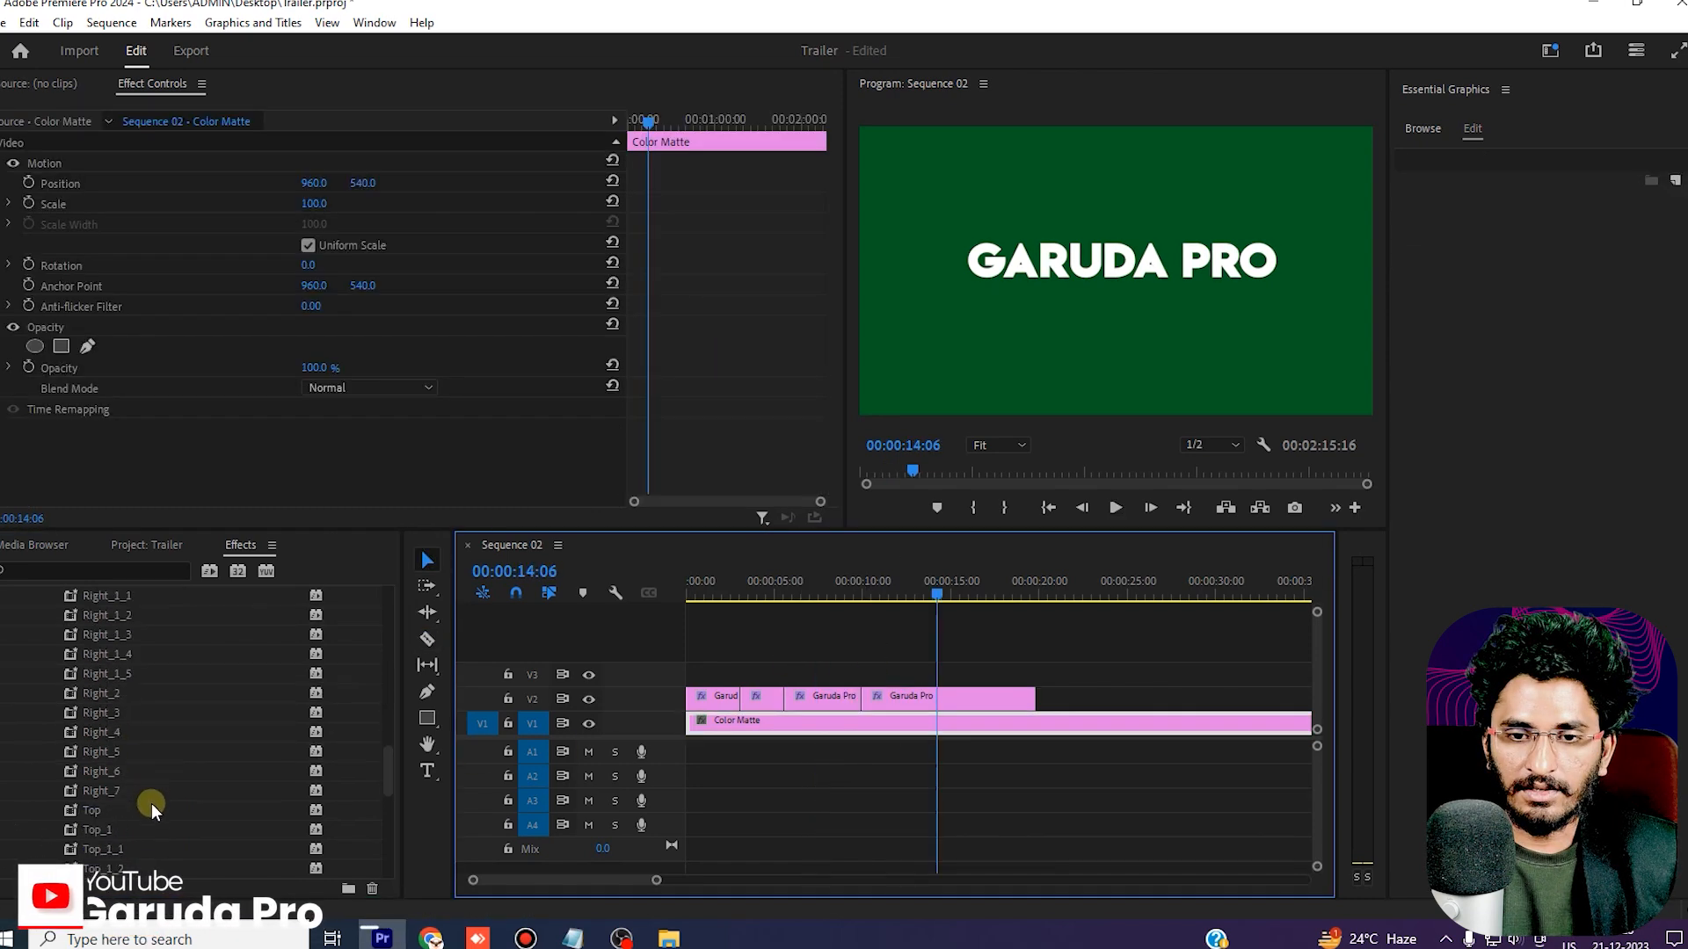
pyautogui.click(107, 737)
pyautogui.moveTo(278, 741); pyautogui.dragTo(878, 695)
pyautogui.click(868, 581)
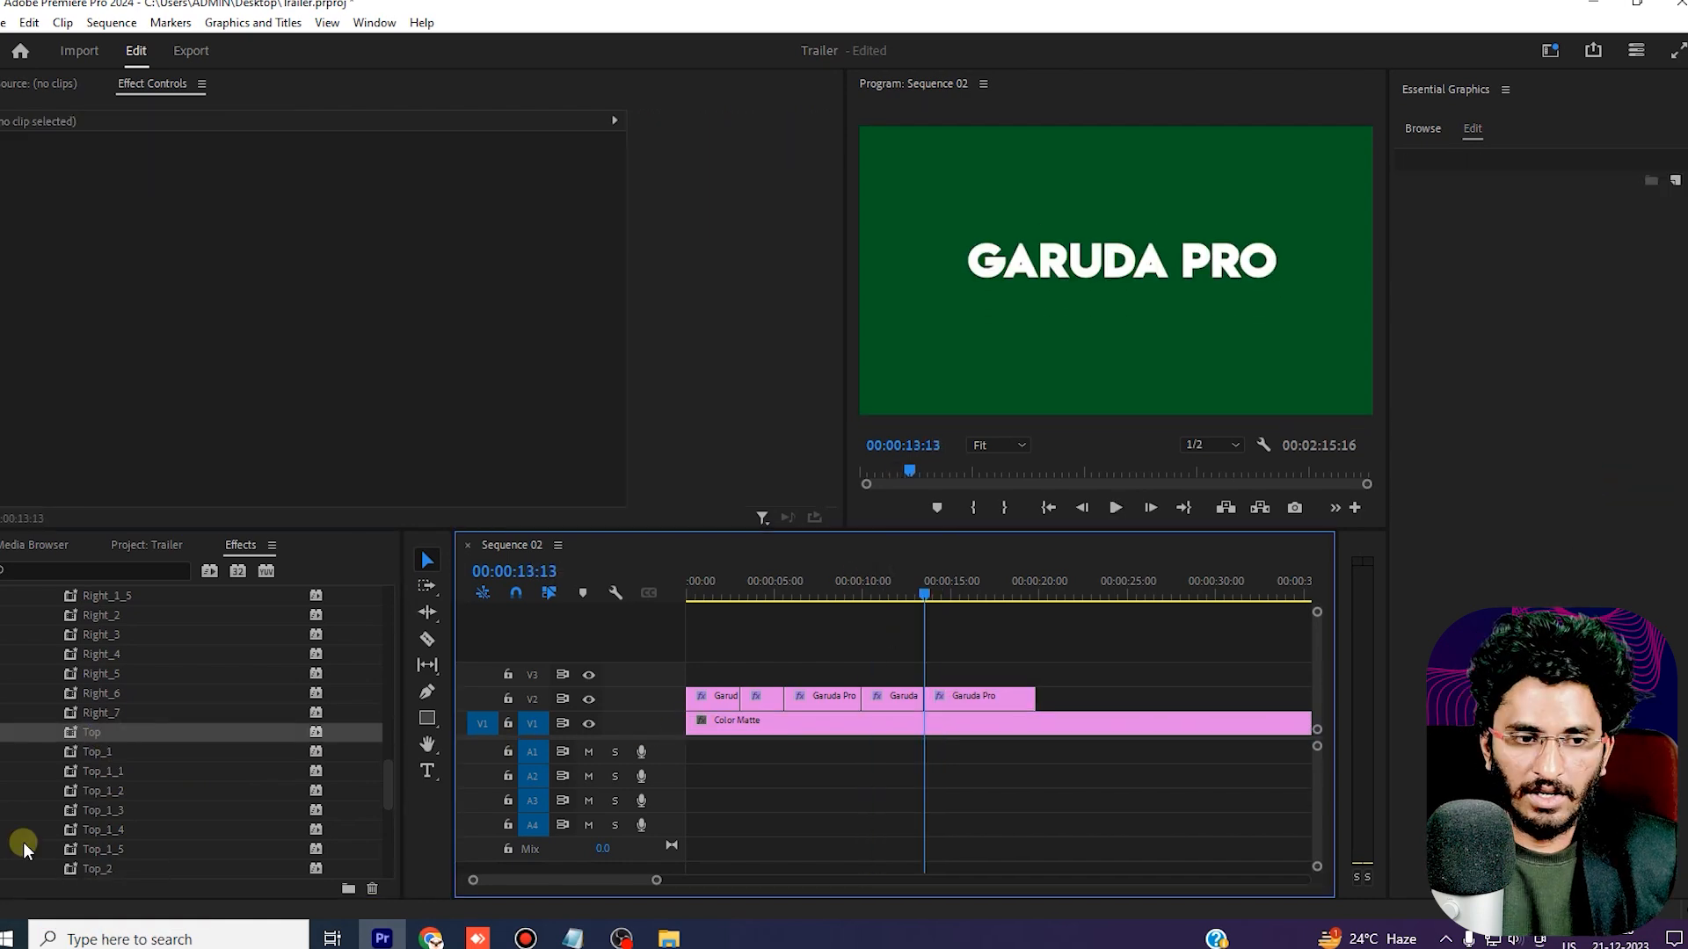
# - Apply the botton preset from Bounce_low_Fade_Position to the last title part and play it back
pyautogui.scroll(-3, 79, 836)
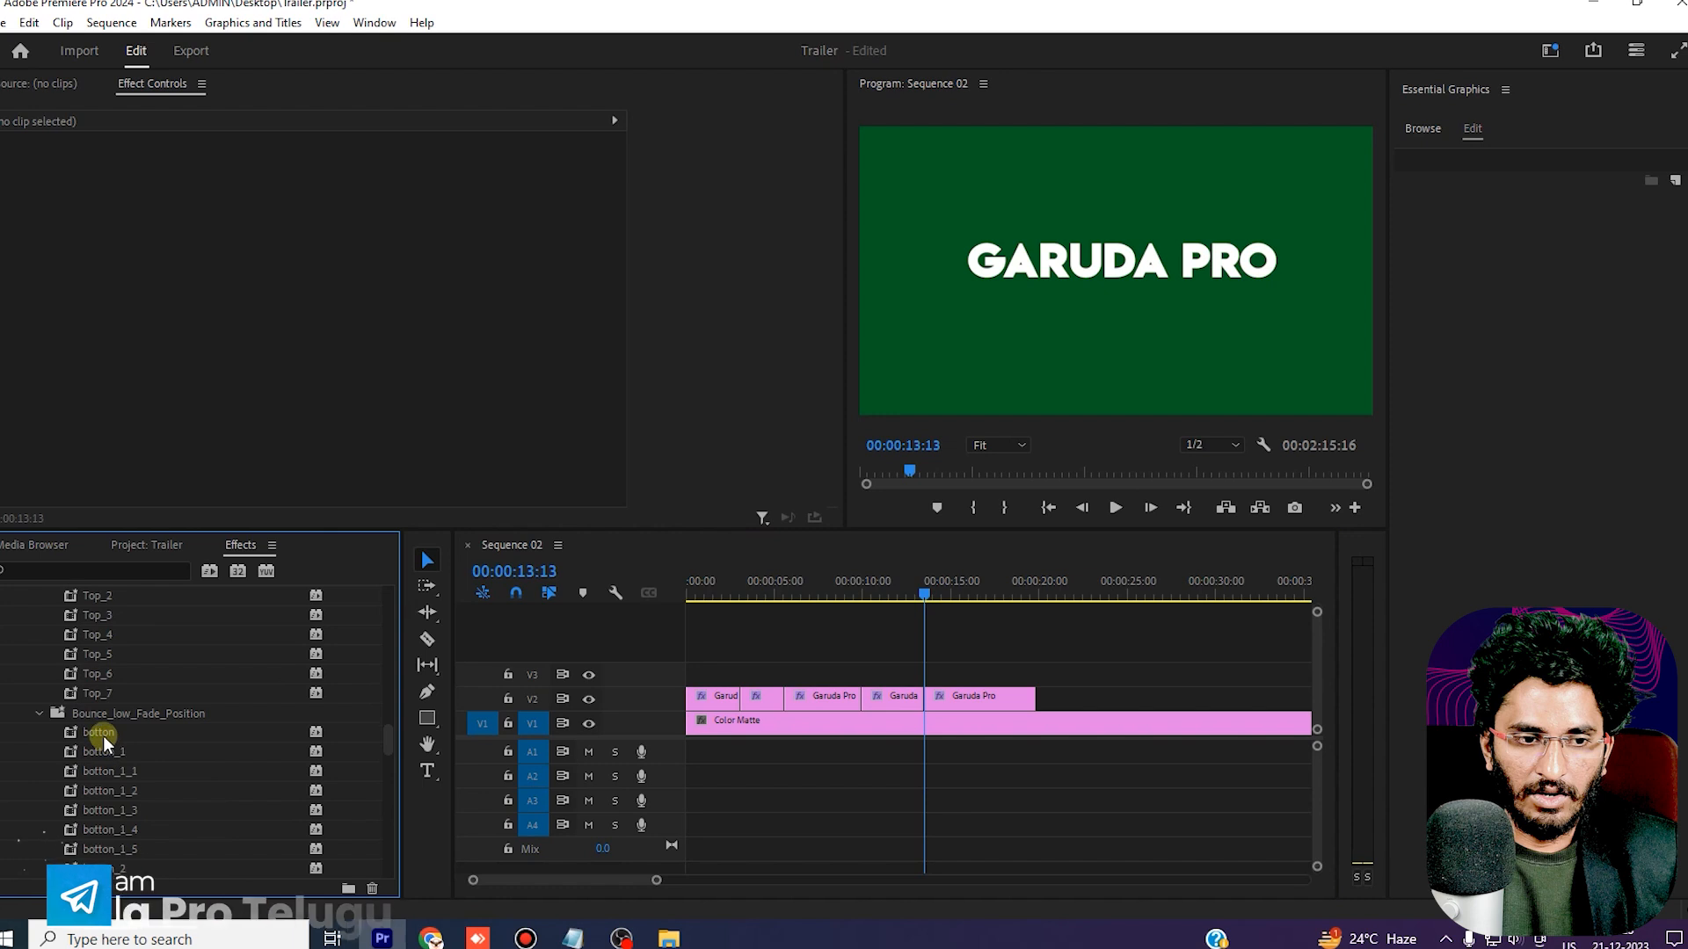
pyautogui.moveTo(103, 734); pyautogui.dragTo(953, 700)
pyautogui.moveTo(933, 582); pyautogui.dragTo(920, 582)
pyautogui.press('space')
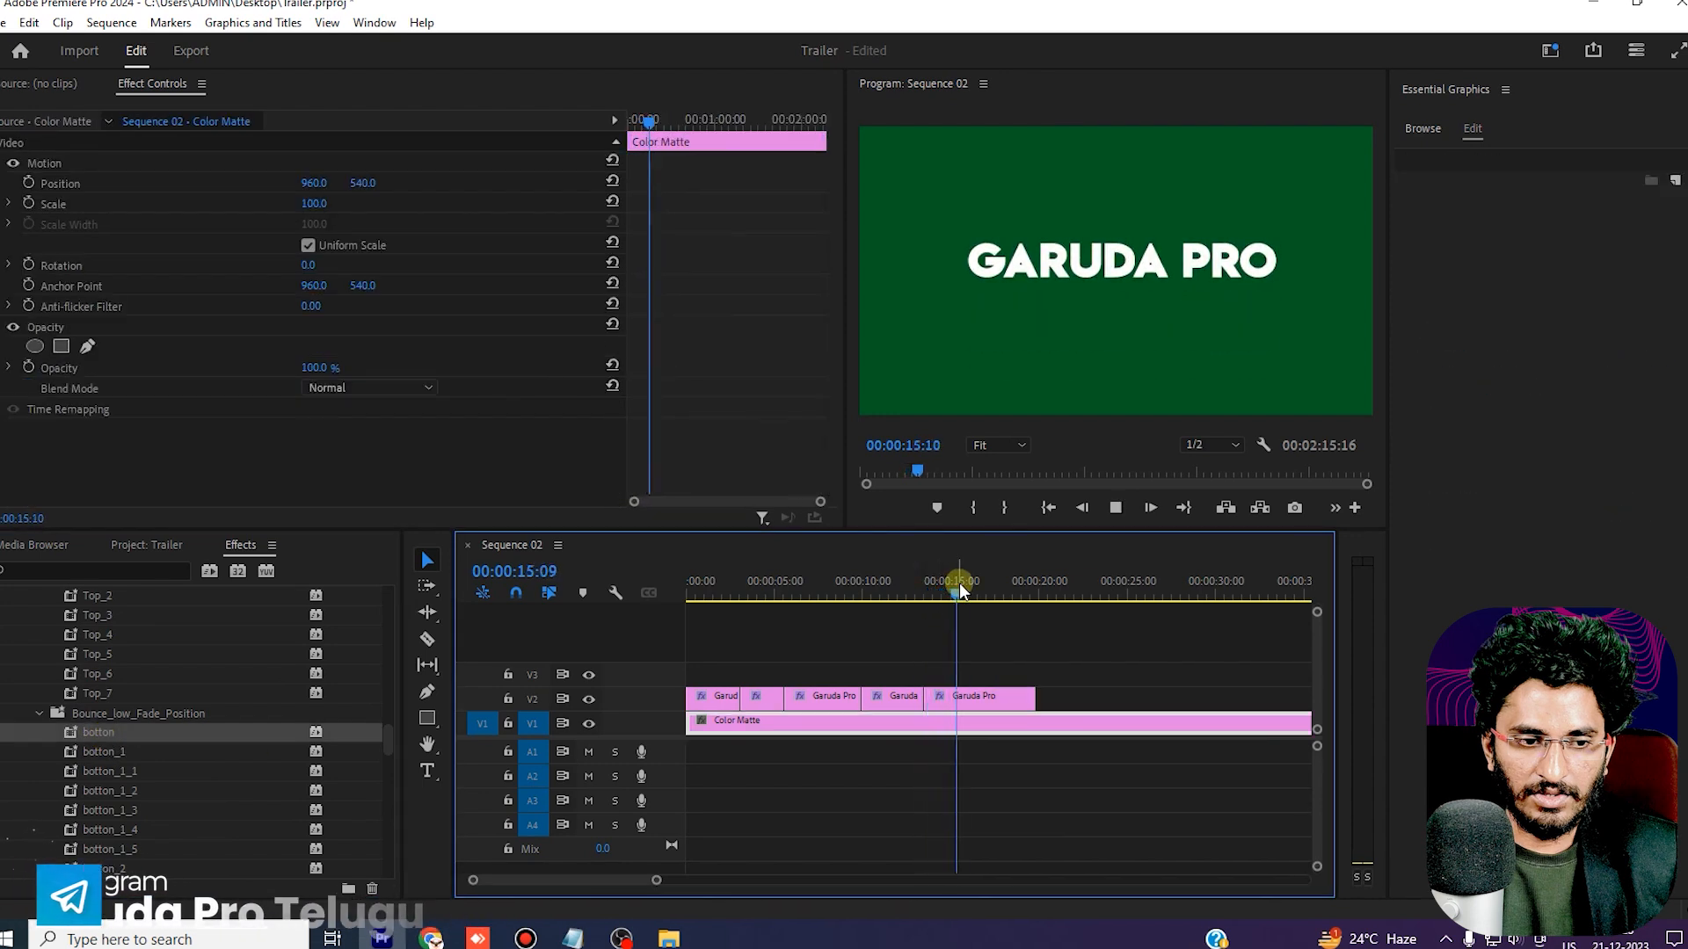
pyautogui.click(911, 585)
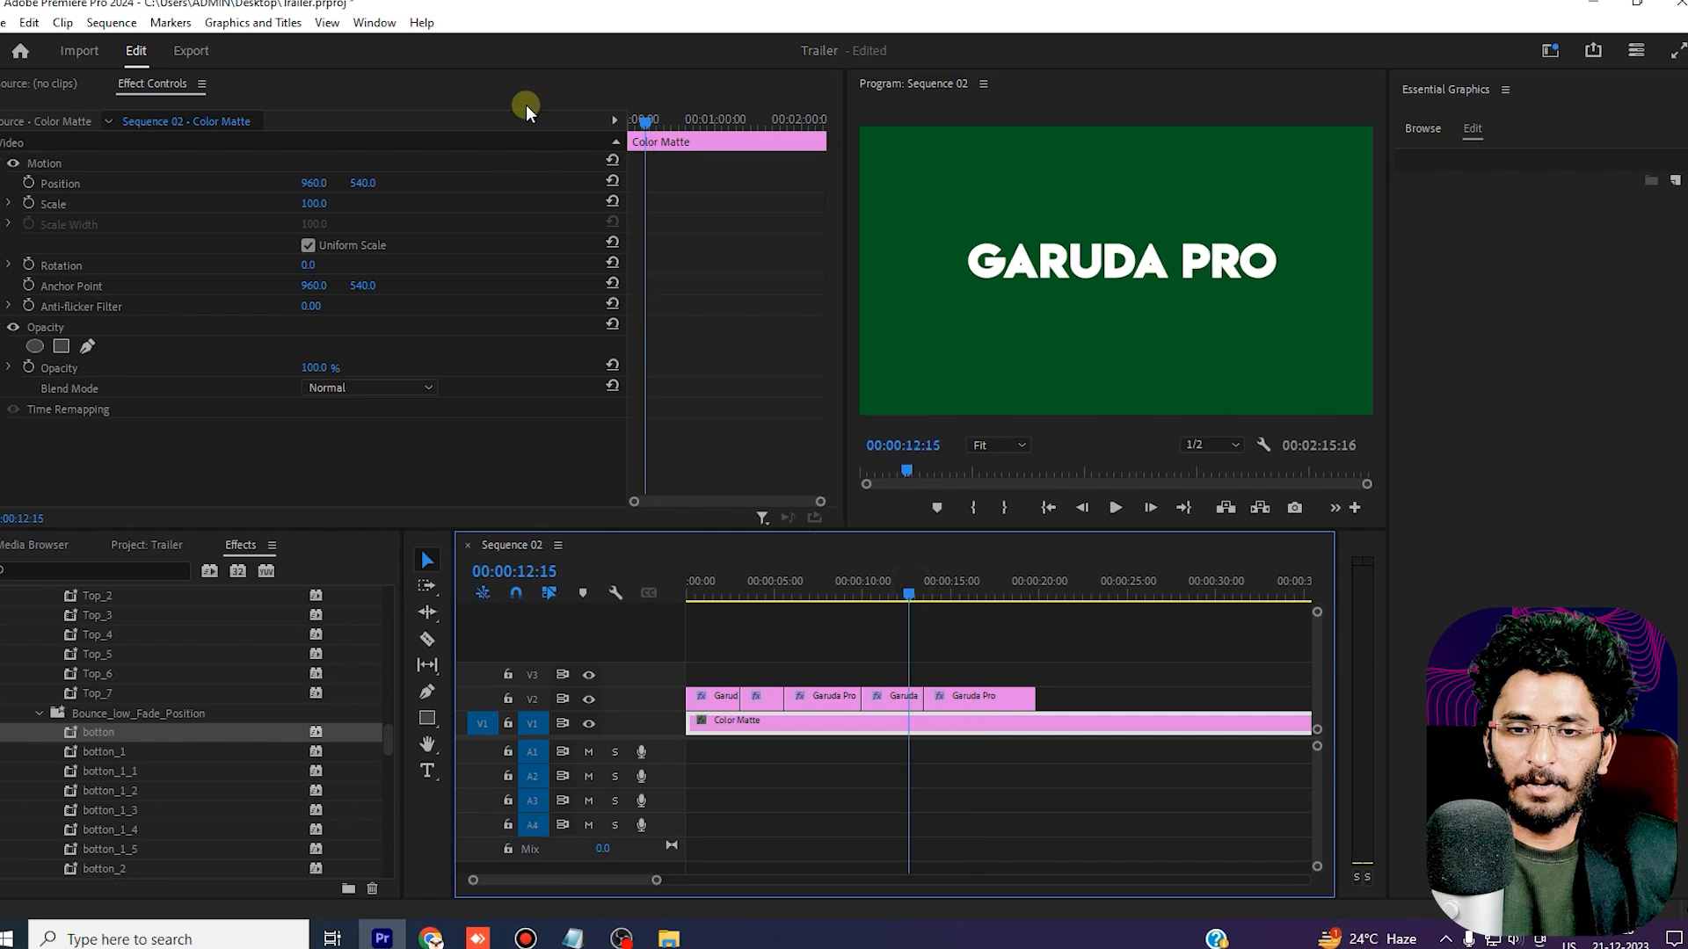
# - Open the Premiere Composer extension and show the Starter Pack's sound effects
pyautogui.click(381, 22)
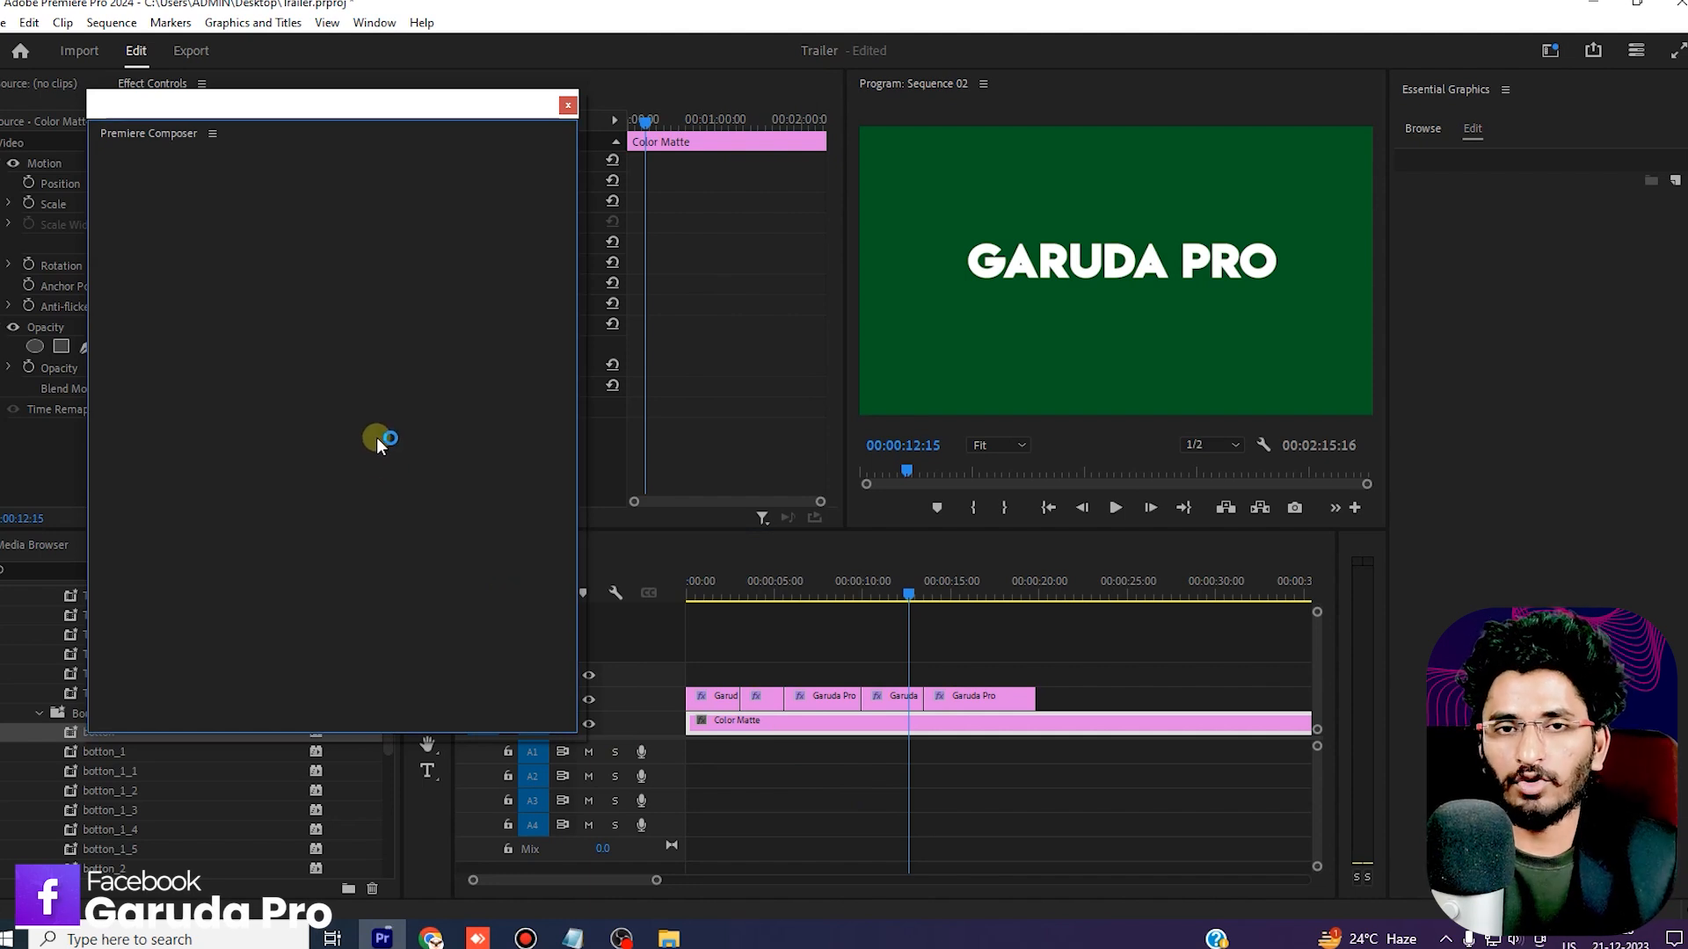
pyautogui.click(493, 466)
pyautogui.scroll(2, 490, 448)
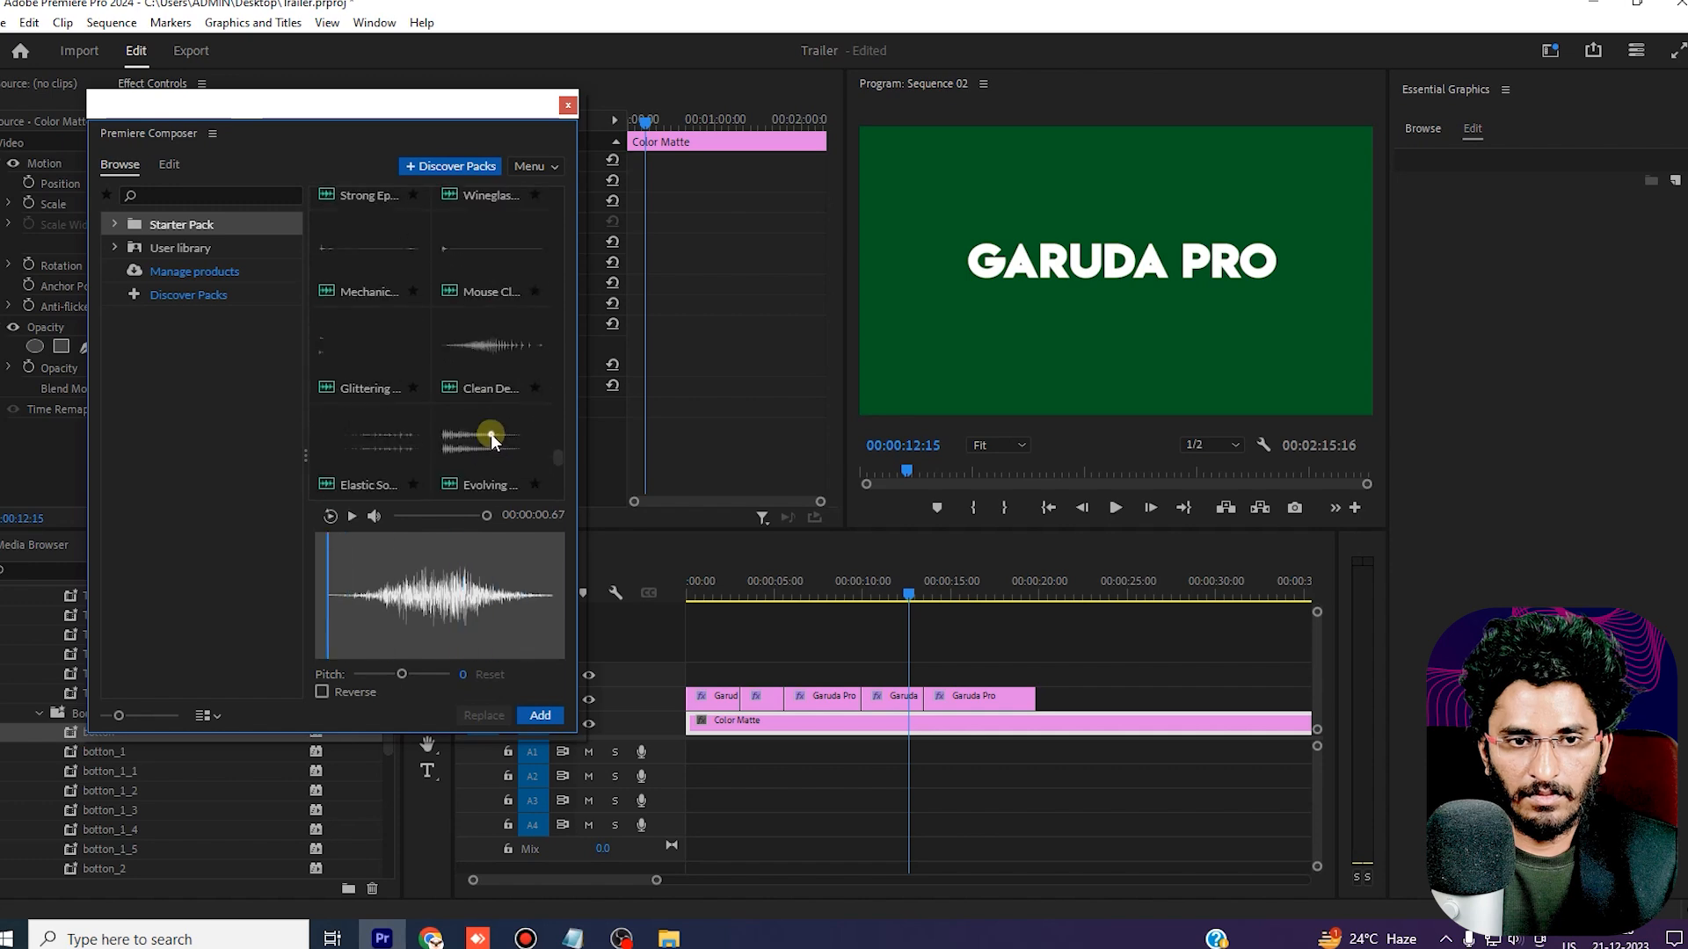
# - Audition several Starter Pack sound effects, including the sci-fi and swoosh sounds, to find one for the title animation
pyautogui.click(486, 390)
pyautogui.click(388, 429)
pyautogui.click(396, 374)
pyautogui.scroll(4, 430, 396)
pyautogui.click(479, 450)
pyautogui.click(372, 457)
pyautogui.click(370, 359)
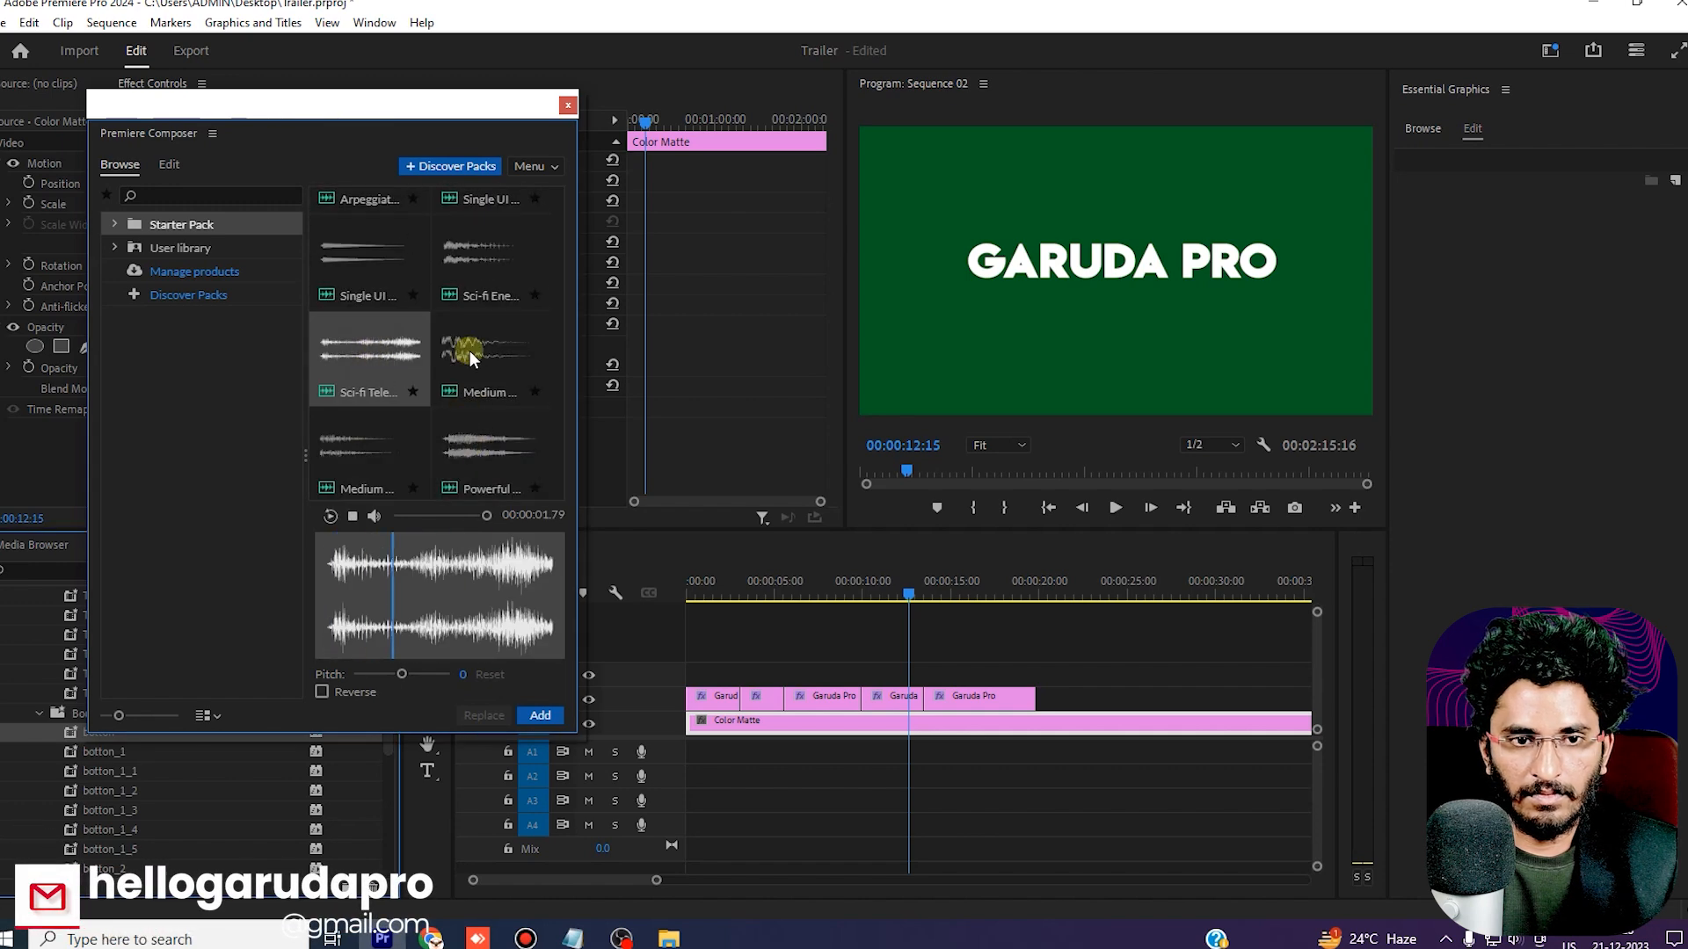
pyautogui.click(470, 354)
pyautogui.scroll(1, 457, 339)
pyautogui.click(400, 348)
pyautogui.scroll(-5, 475, 298)
pyautogui.click(479, 360)
pyautogui.click(369, 460)
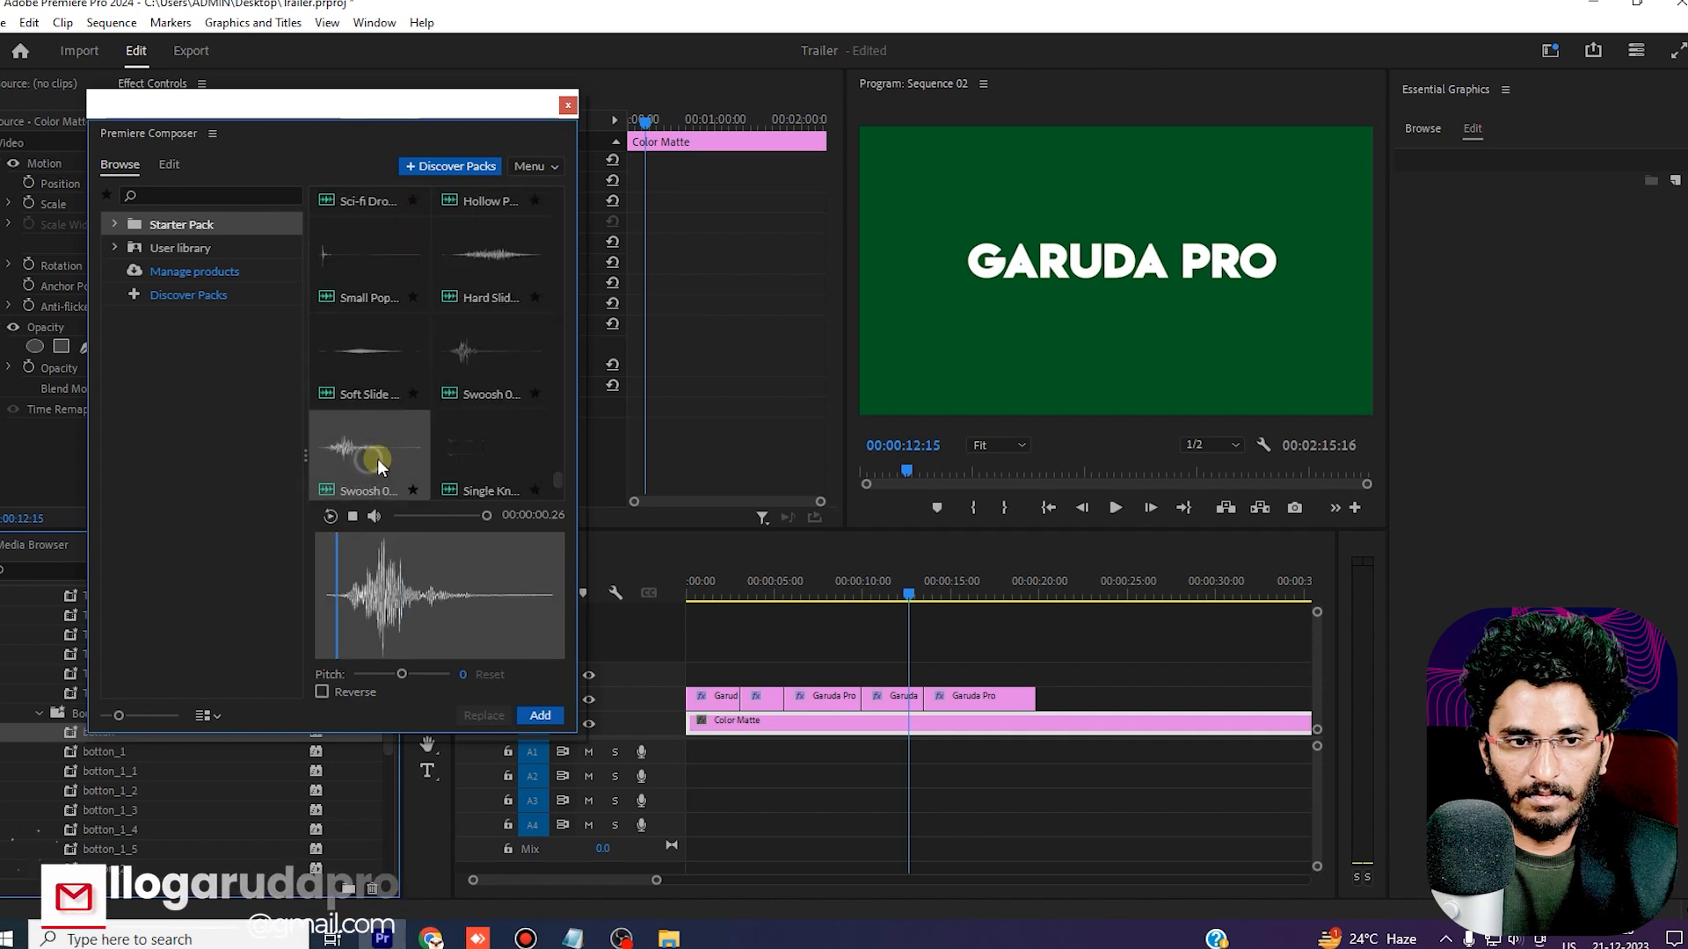
# - Place the upper Swoosh sound on A1 at 00:00:13:13, under the start of the last title part, and play it back
pyautogui.moveTo(493, 362); pyautogui.dragTo(898, 700)
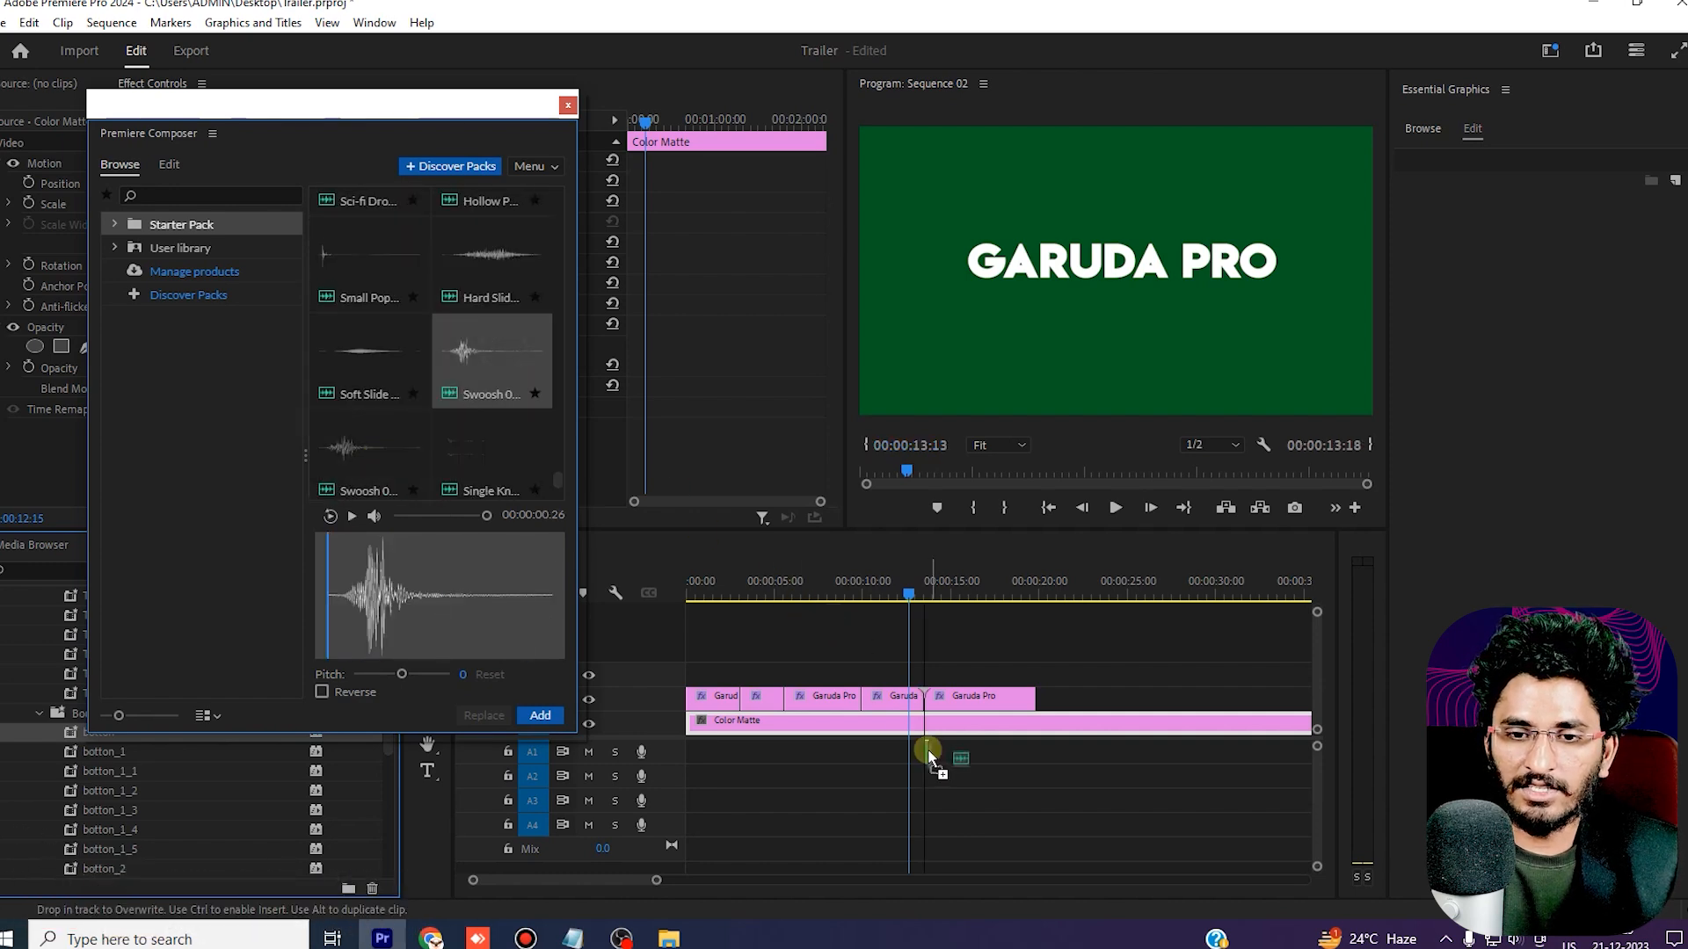
pyautogui.moveTo(939, 755); pyautogui.dragTo(989, 745)
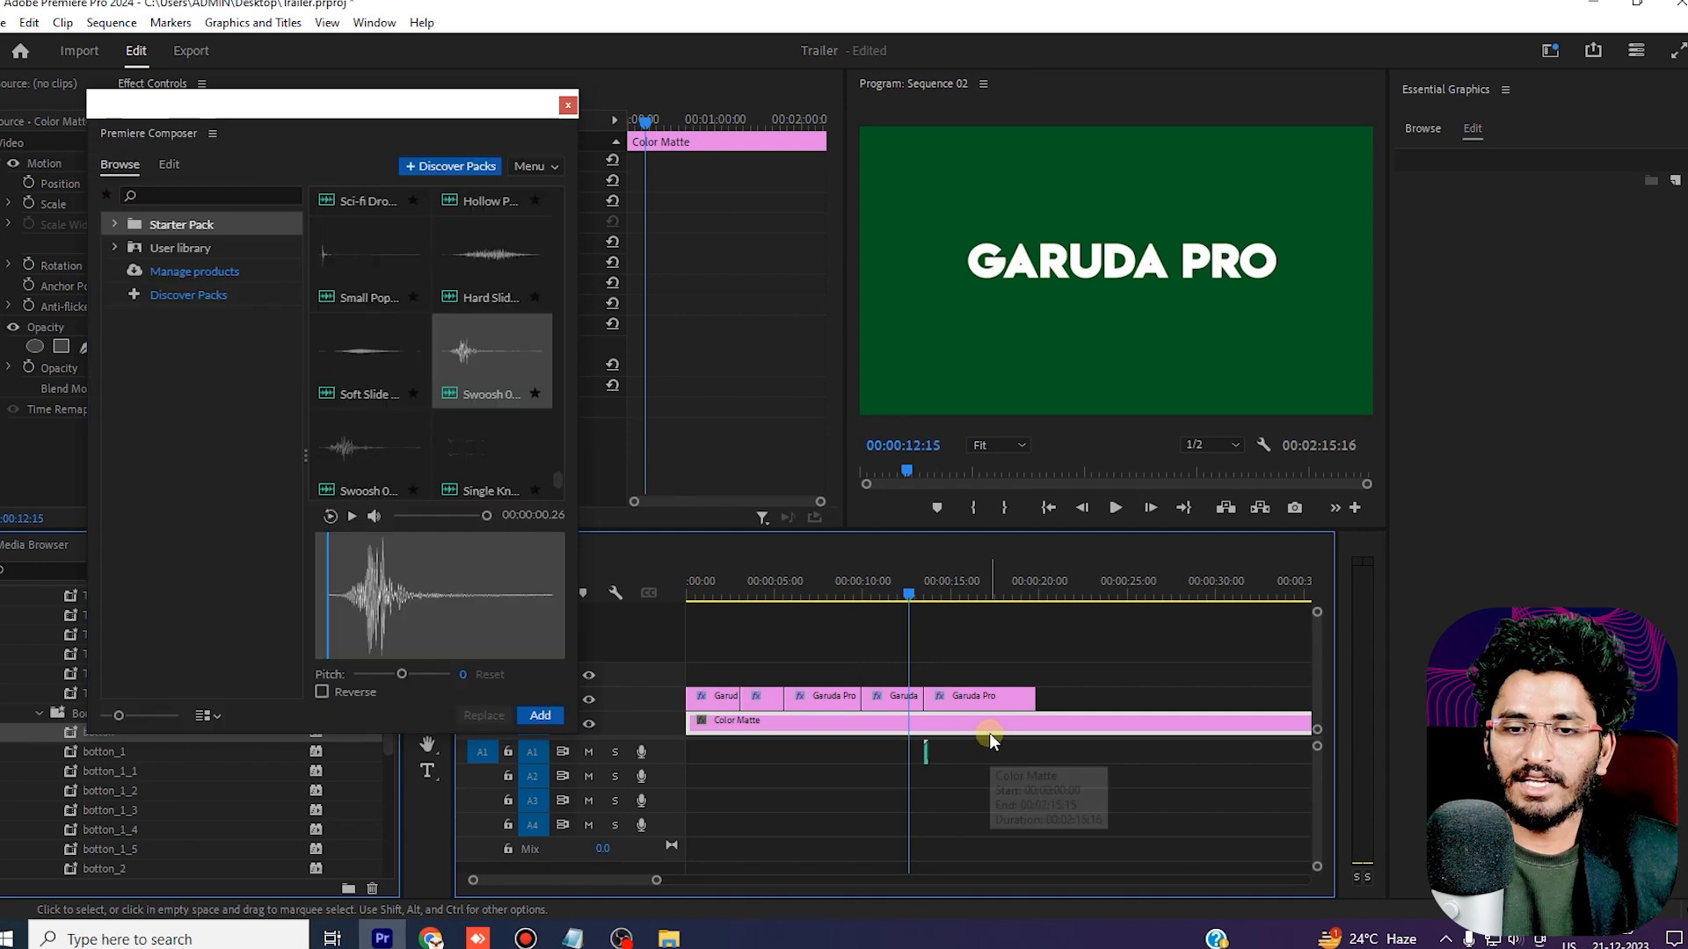
pyautogui.click(911, 586)
pyautogui.click(919, 588)
pyautogui.press('space')
pyautogui.press('space')
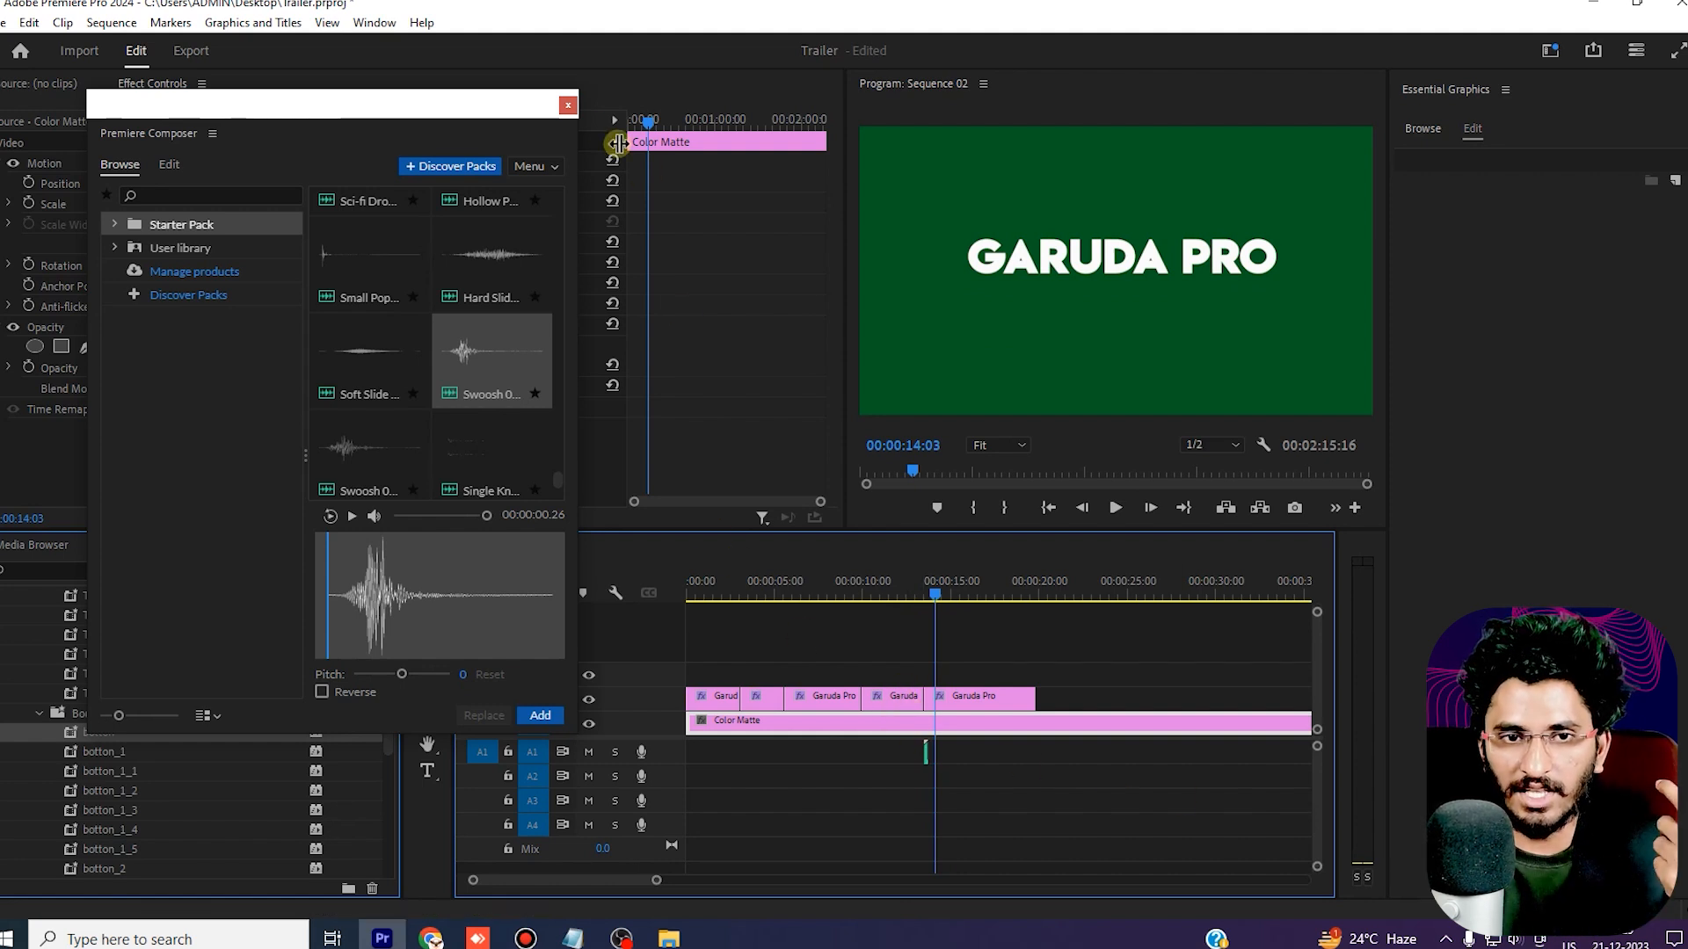
# - Close Premiere Composer and collapse the Motion Presets folder in the effects list
pyautogui.click(569, 107)
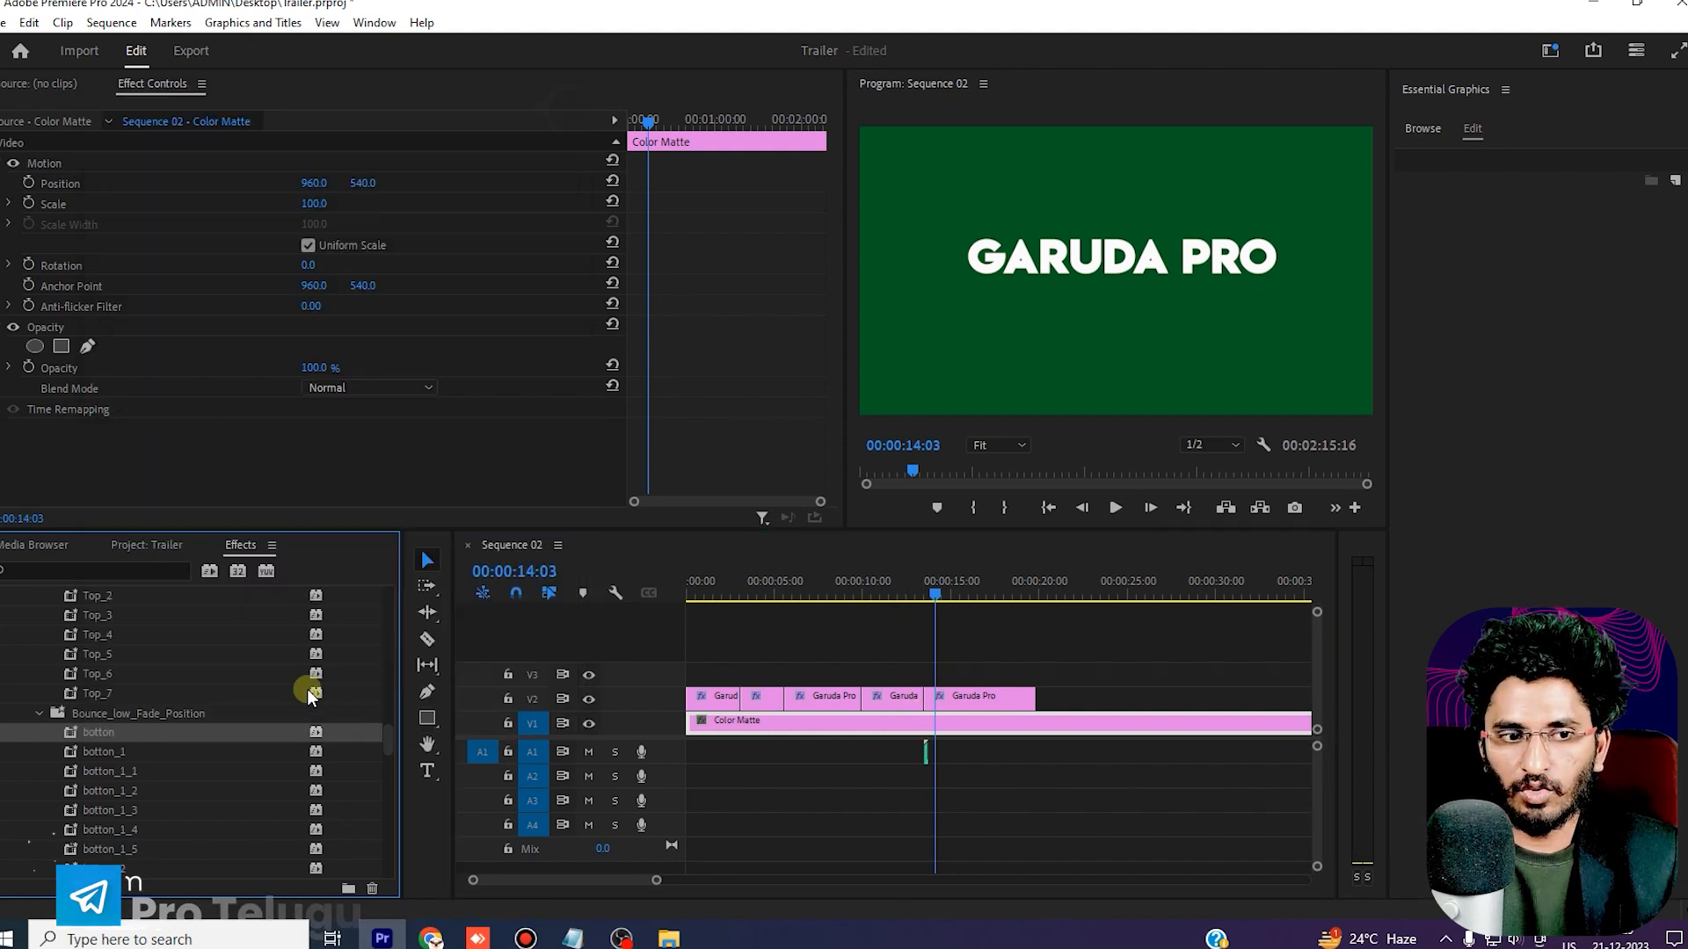
pyautogui.scroll(5, 24, 683)
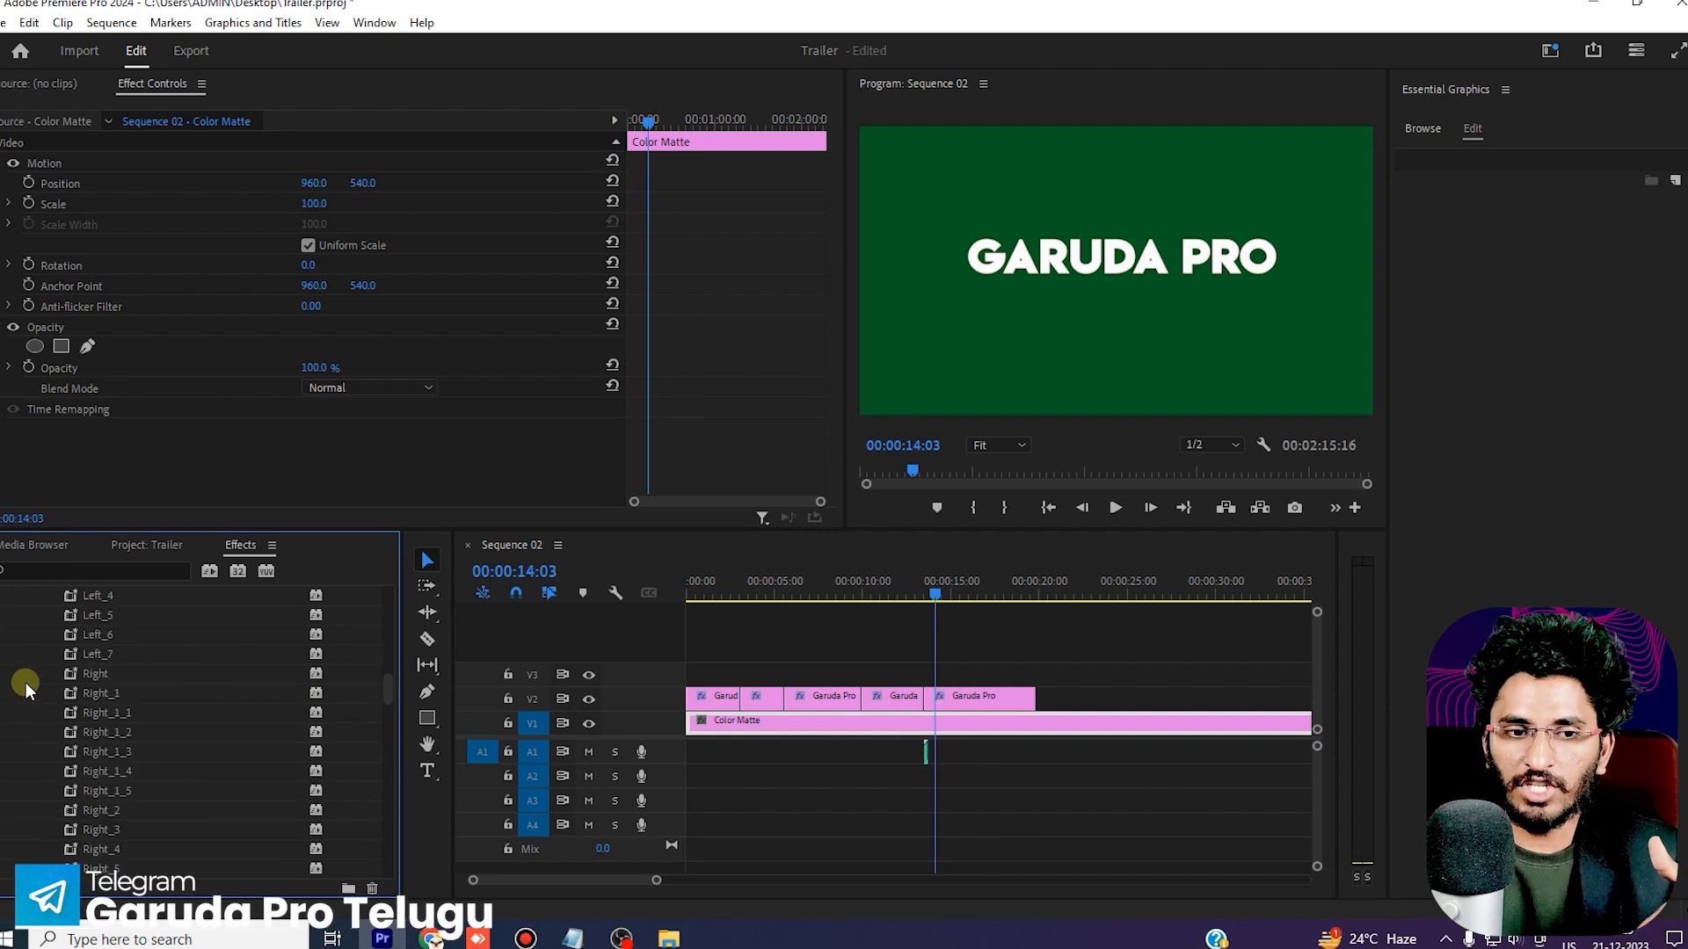
pyautogui.moveTo(392, 686); pyautogui.dragTo(387, 619)
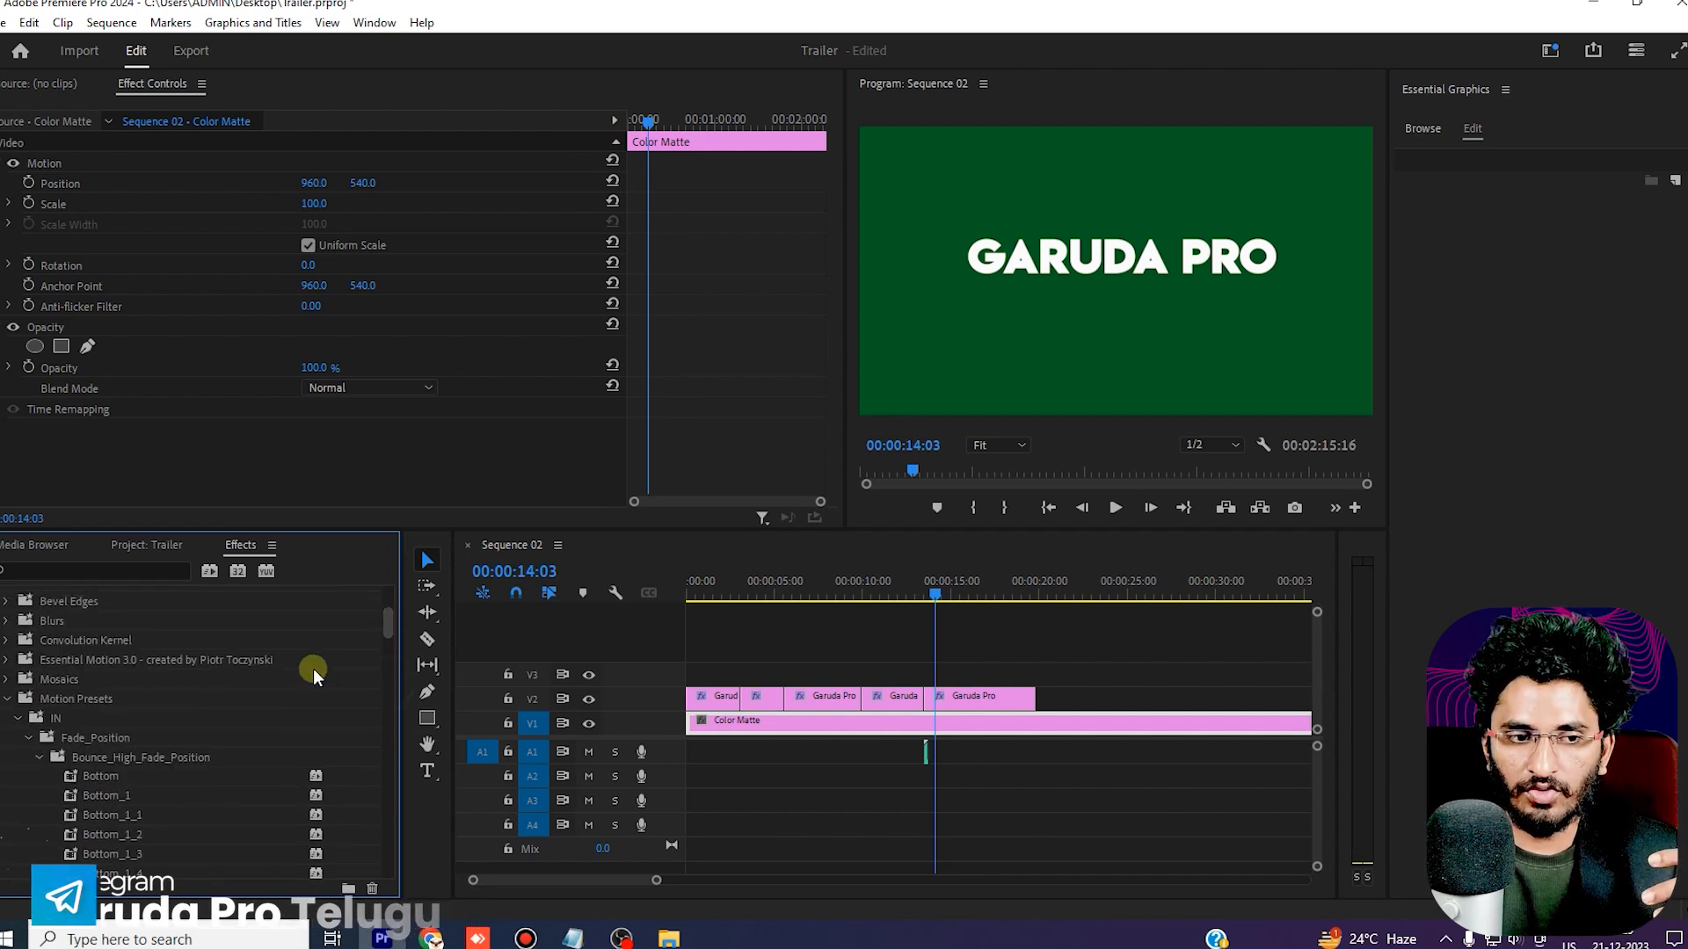
pyautogui.click(6, 699)
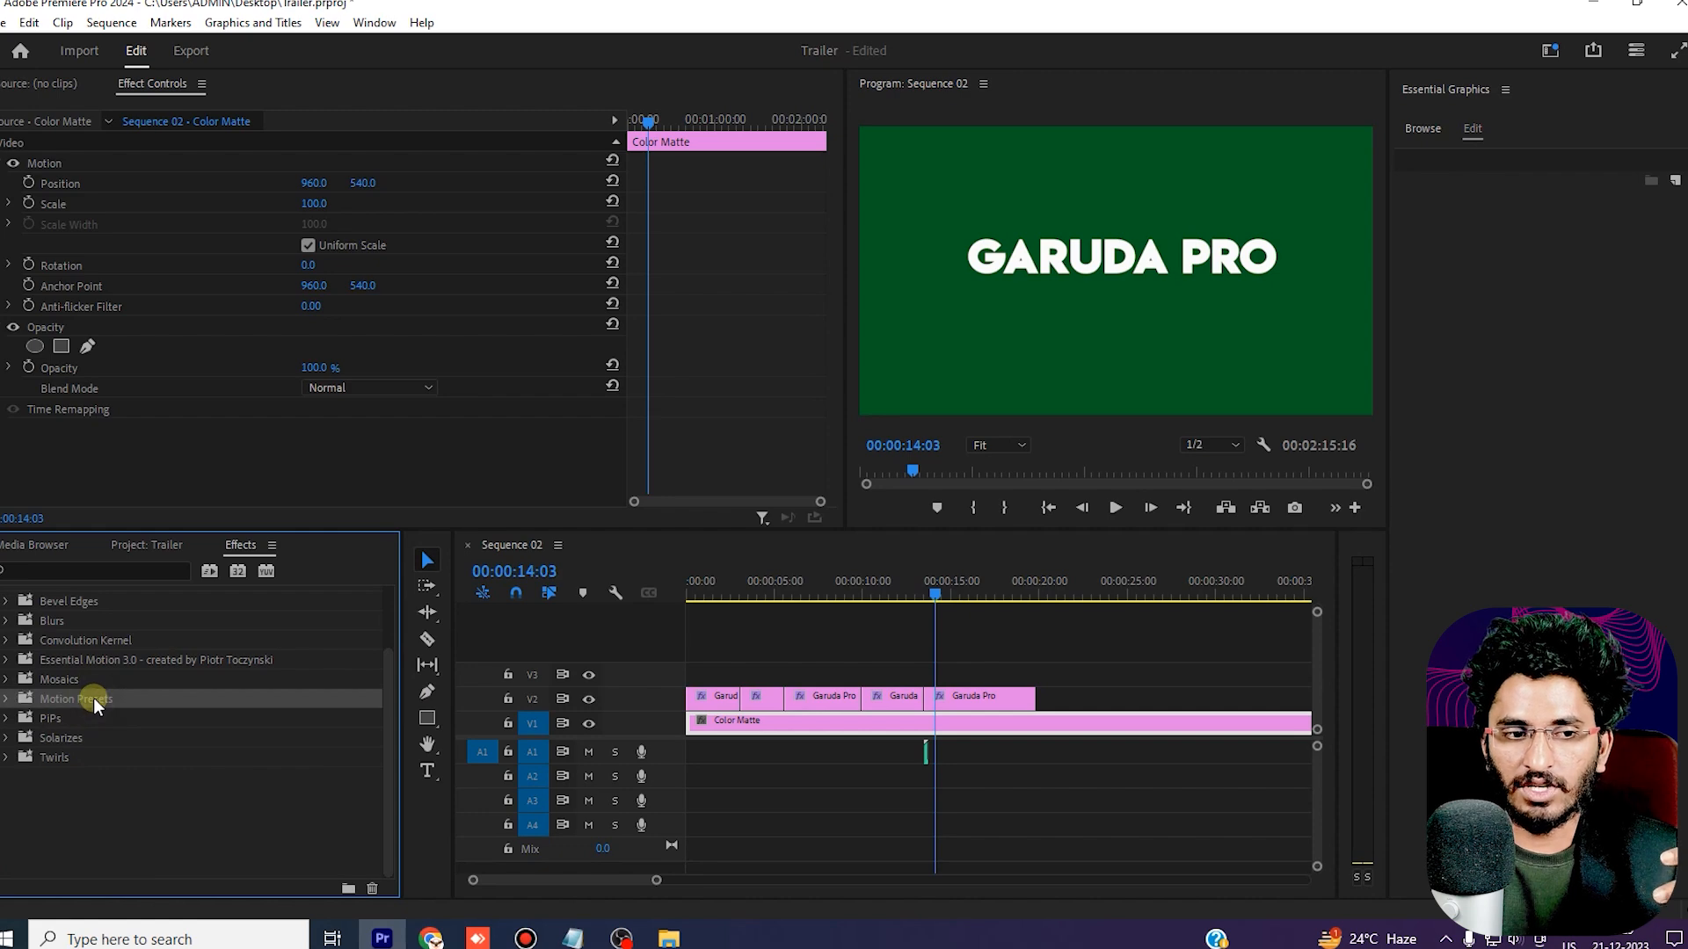
# - Export the Motion Presets folder as a Premiere Pro Filter Preset (.prfpset) file
pyautogui.rightClick(93, 698)
pyautogui.click(162, 783)
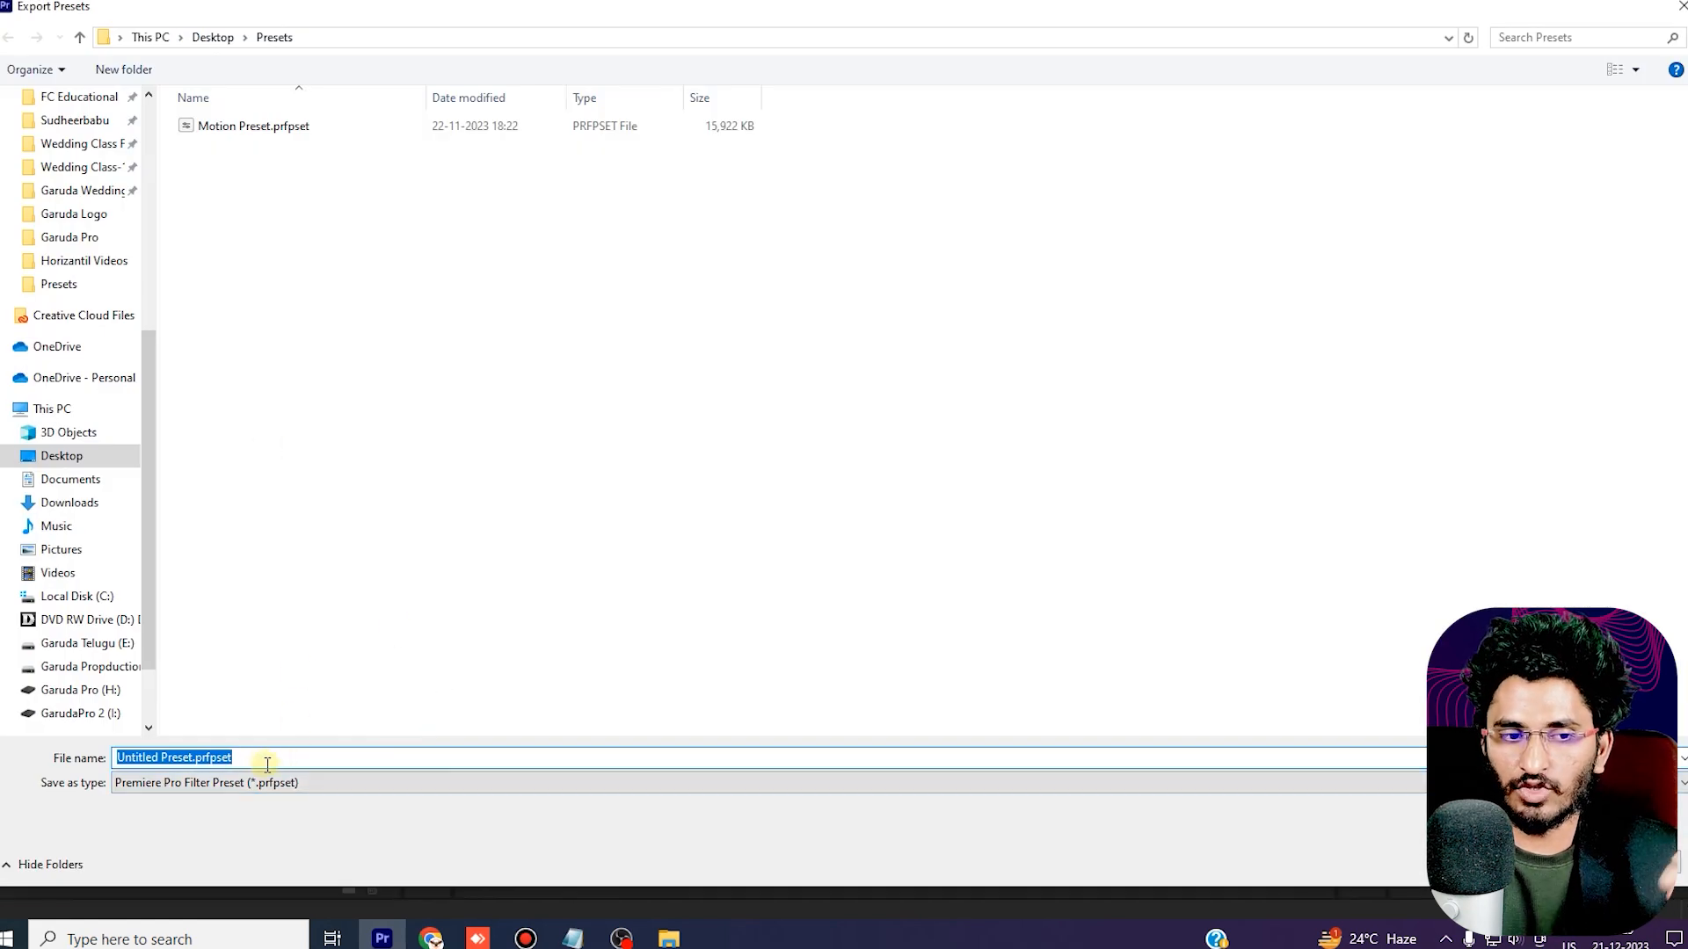